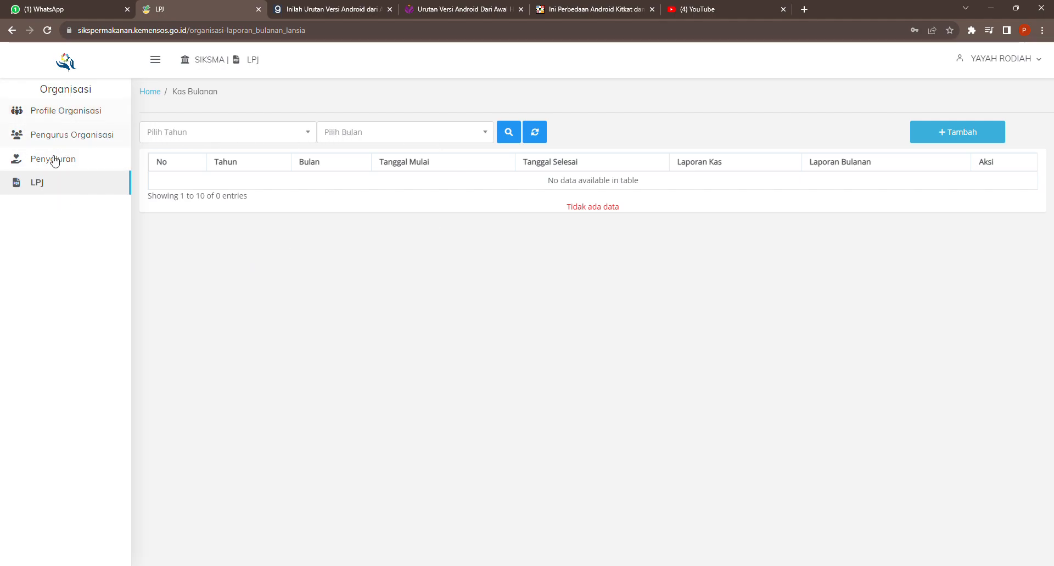
Open the form for adding an LPJ period and choose Agustus as the period month.
{"action": "left_click", "coordinate": [55, 189]}
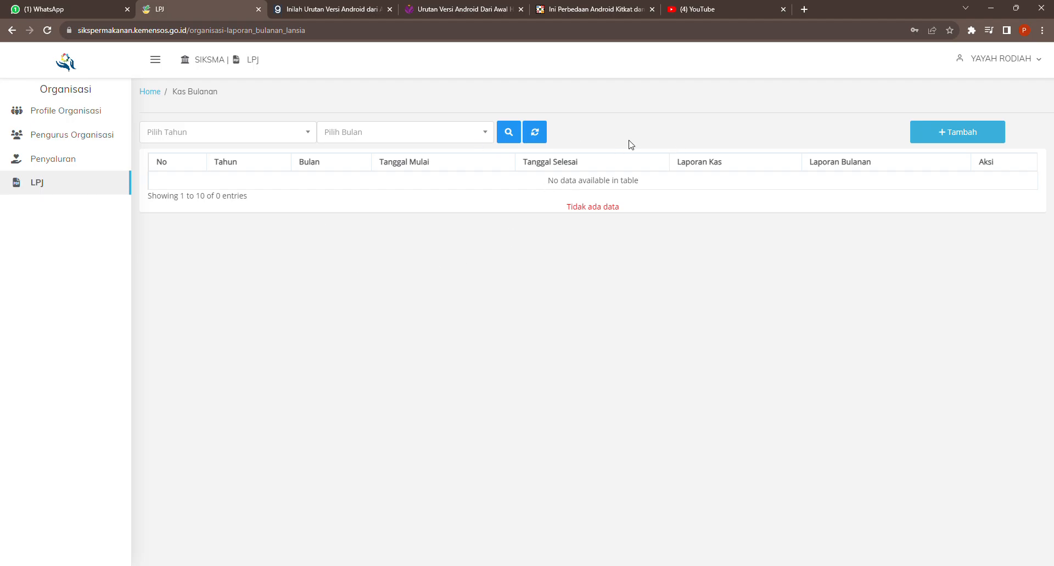
{"action": "left_click_drag", "start_coordinate": [563, 208], "coordinate": [631, 212]}
{"action": "left_click", "coordinate": [631, 235]}
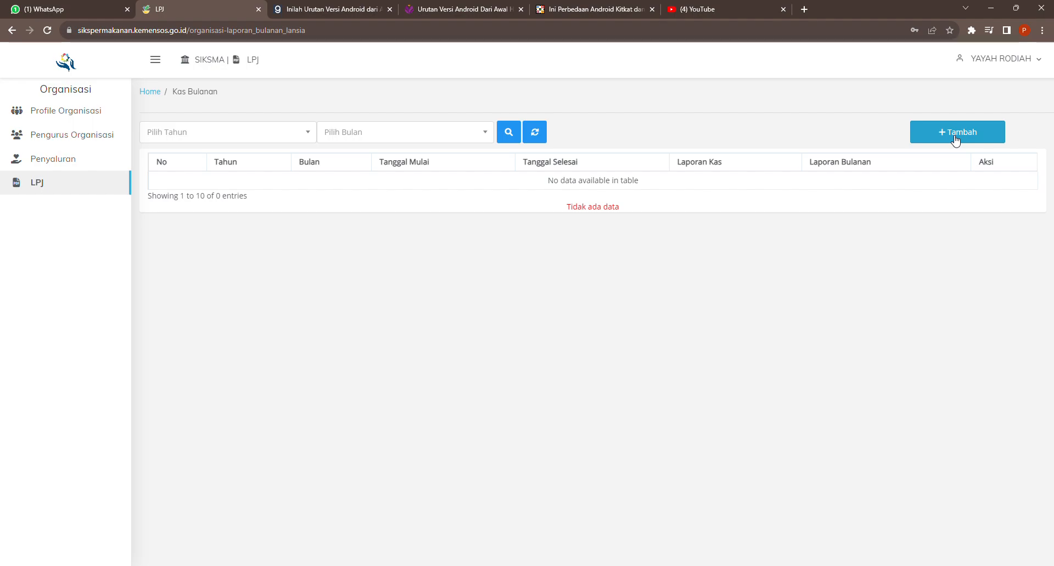
{"action": "left_click", "coordinate": [955, 141]}
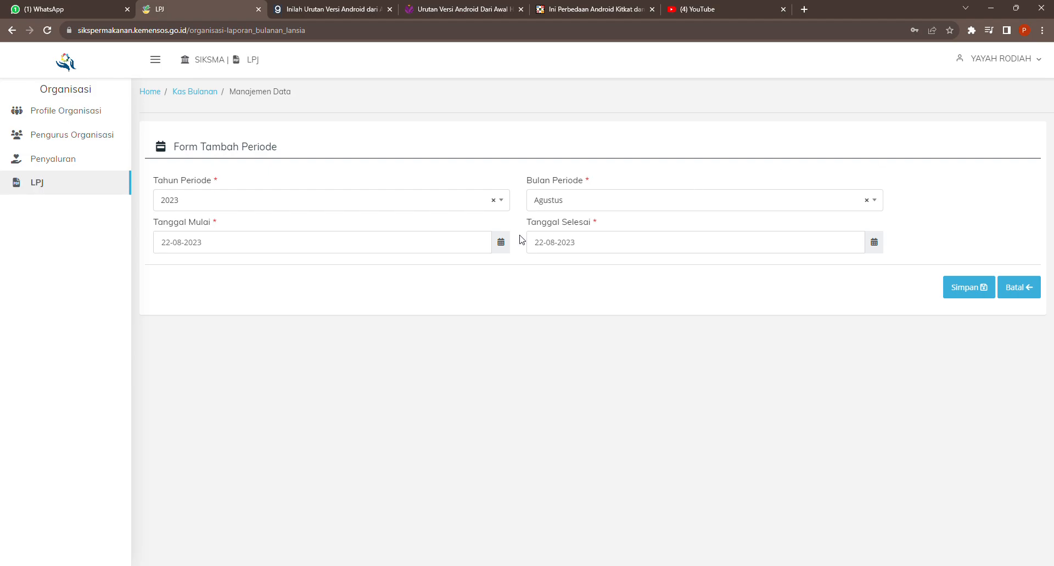
{"action": "left_click", "coordinate": [650, 212]}
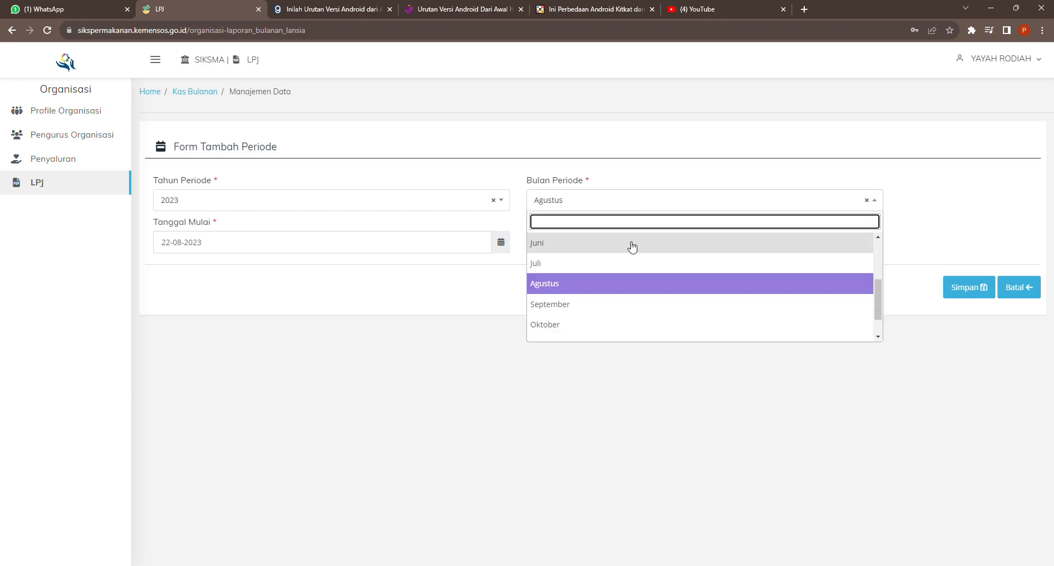
{"action": "left_click", "coordinate": [578, 291]}
Set the period's start date (Tanggal Mulai) to 01-08-2023.
{"action": "left_click", "coordinate": [216, 242]}
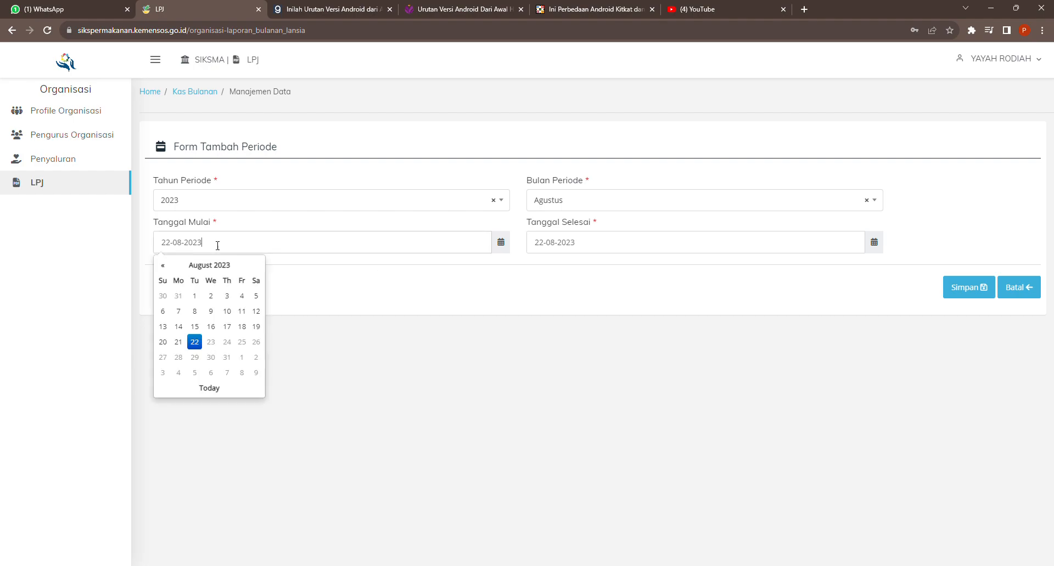
{"action": "left_click", "coordinate": [195, 297]}
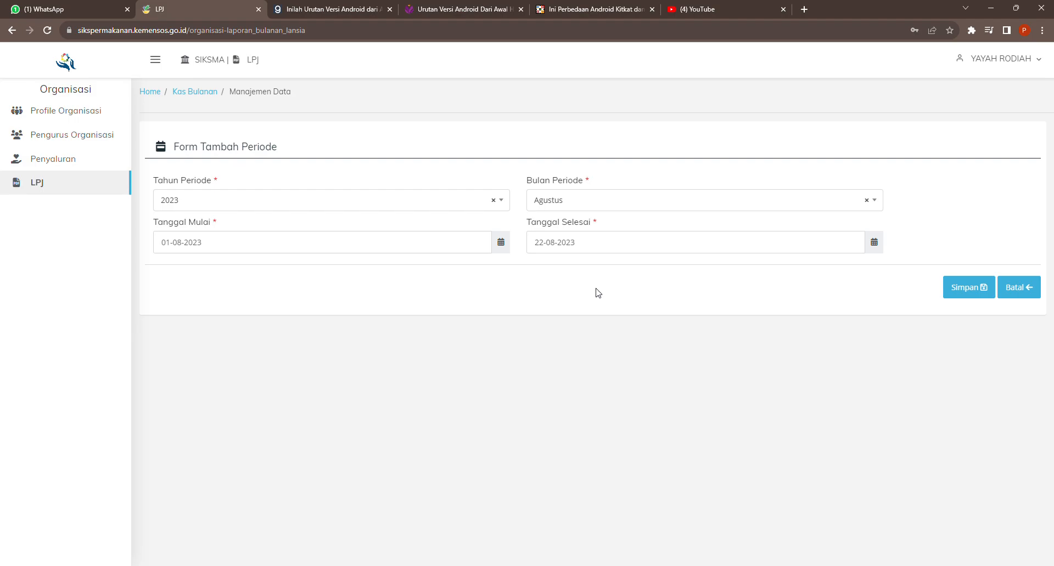
{"action": "left_click", "coordinate": [377, 250]}
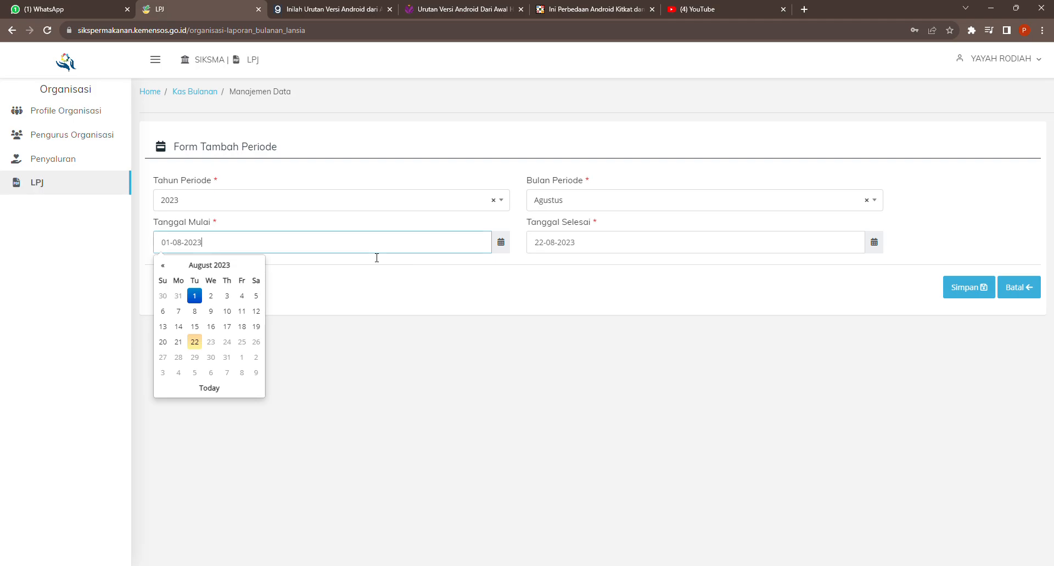
{"action": "left_click", "coordinate": [365, 319]}
{"action": "left_click", "coordinate": [212, 250]}
{"action": "left_click", "coordinate": [268, 293]}
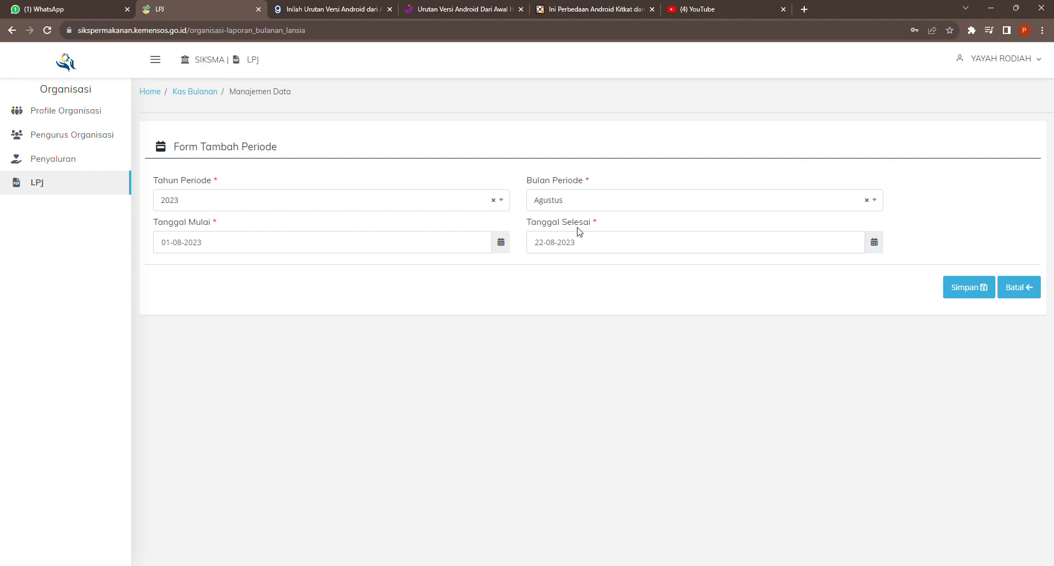
Set the period's end date (Tanggal Selesai) to 31-08-2023, then save the new period and confirm its creation.
{"action": "left_click_drag", "start_coordinate": [552, 223], "coordinate": [590, 223]}
{"action": "left_click", "coordinate": [610, 223]}
{"action": "left_click", "coordinate": [557, 242]}
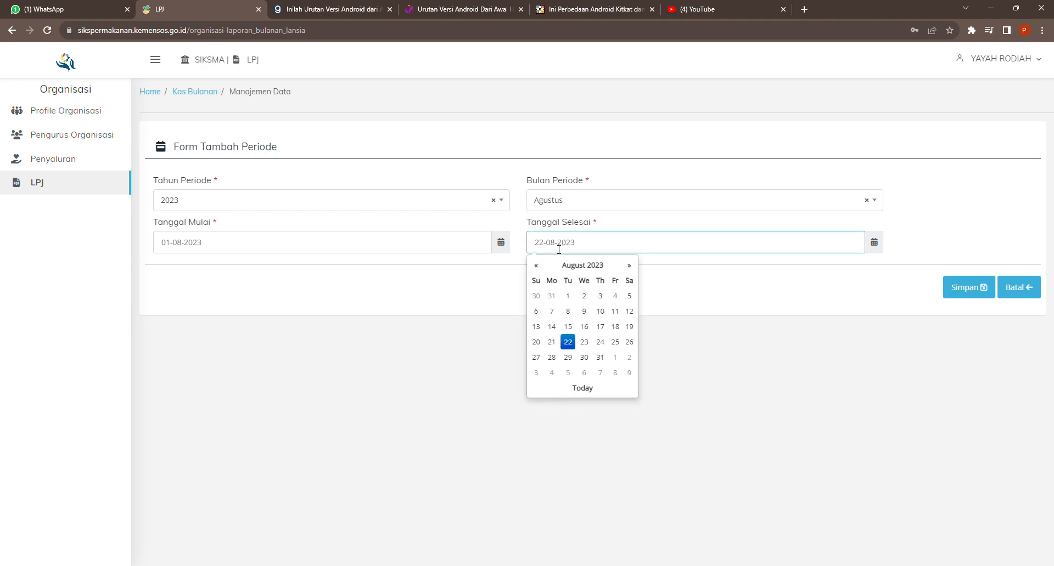
{"action": "left_click", "coordinate": [601, 360]}
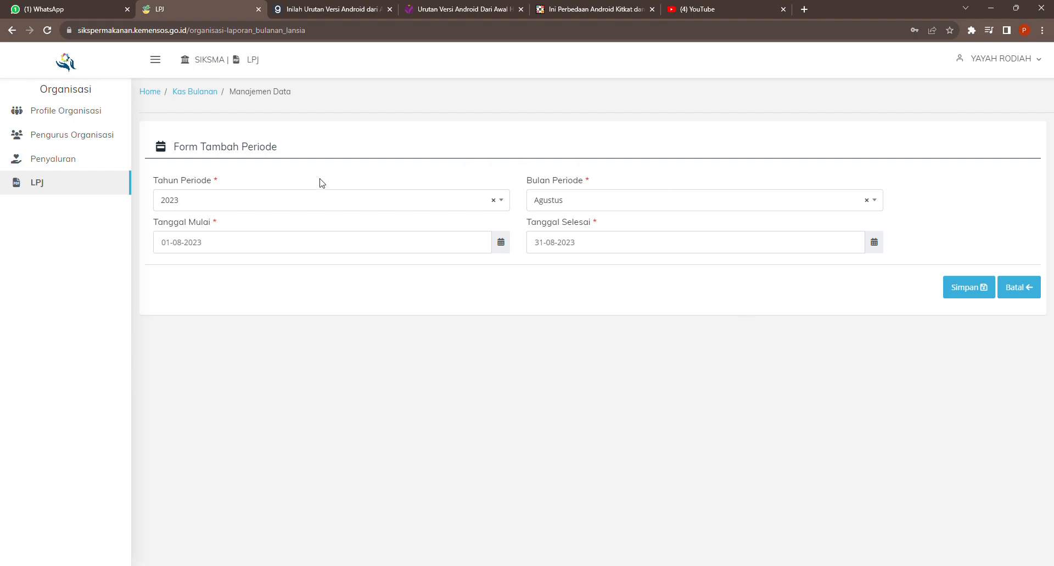
{"action": "left_click", "coordinate": [966, 290]}
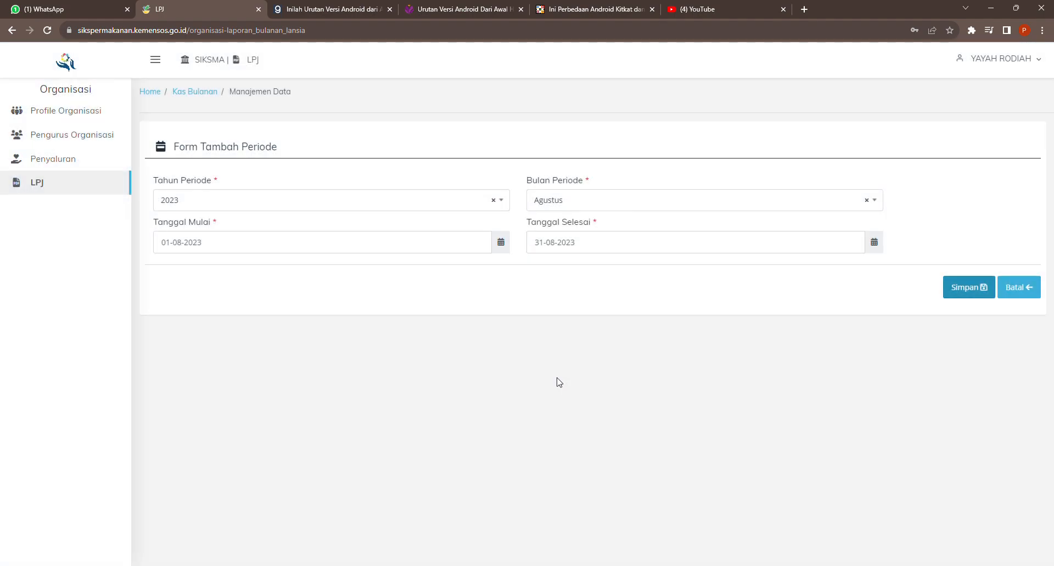
{"action": "left_click", "coordinate": [968, 291]}
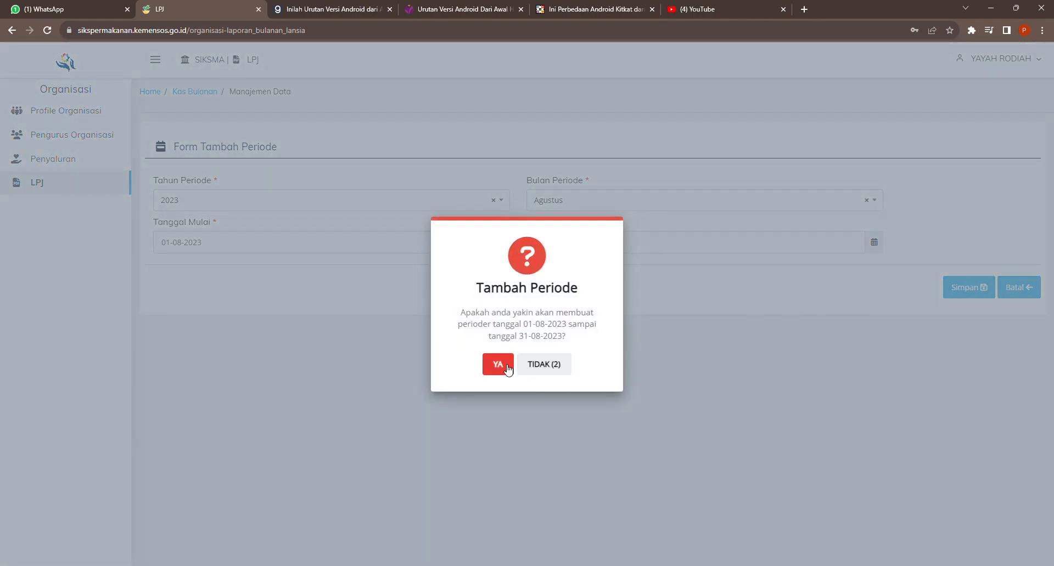
{"action": "left_click", "coordinate": [507, 368]}
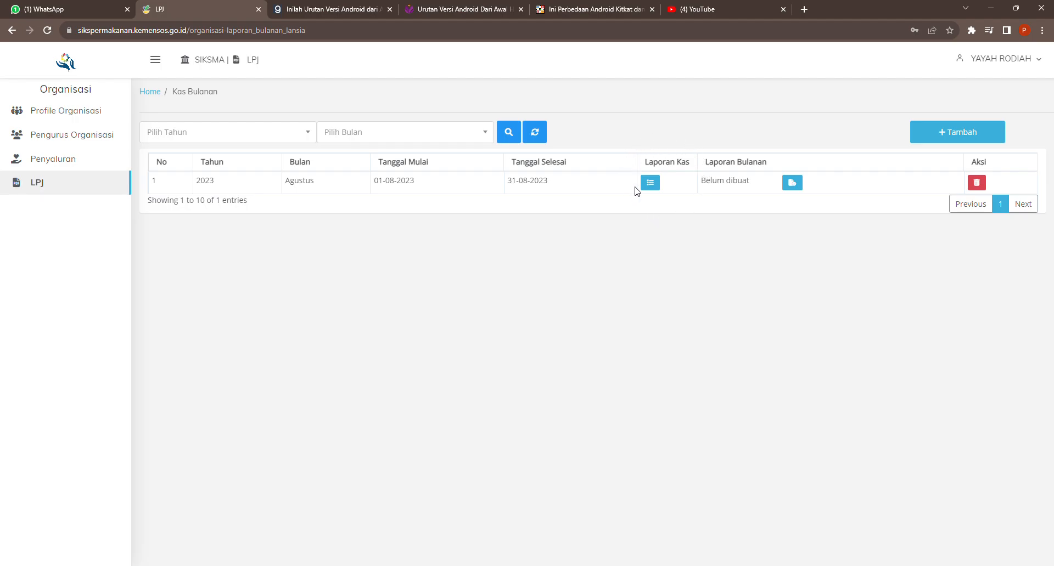
Open the cash report (Laporan Kas) of the Agustus 2023 period and set the Tanggal Pos to 22-08-2023.
{"action": "left_click", "coordinate": [650, 183]}
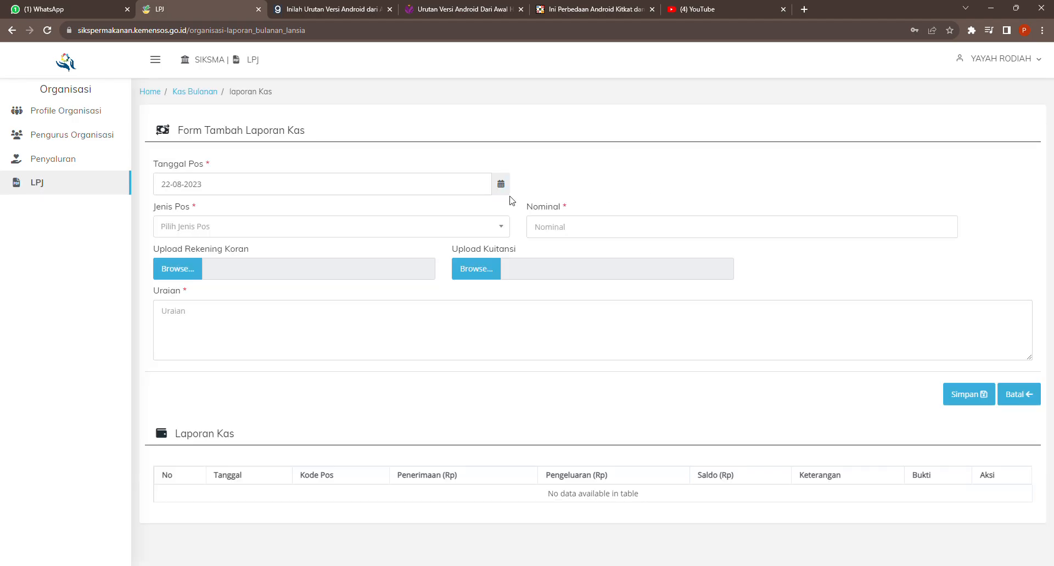
{"action": "left_click", "coordinate": [411, 184]}
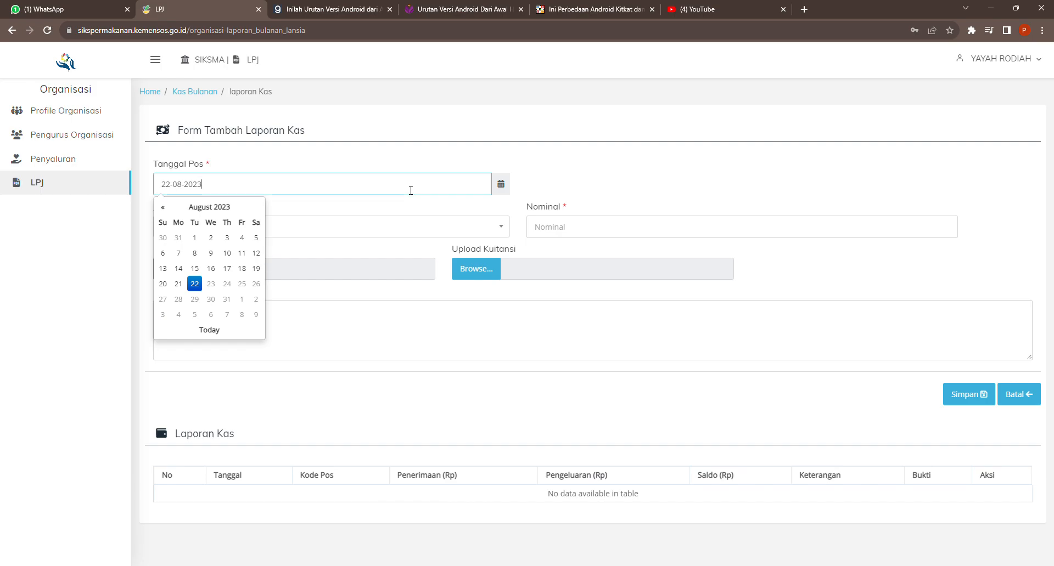
{"action": "left_click", "coordinate": [194, 284]}
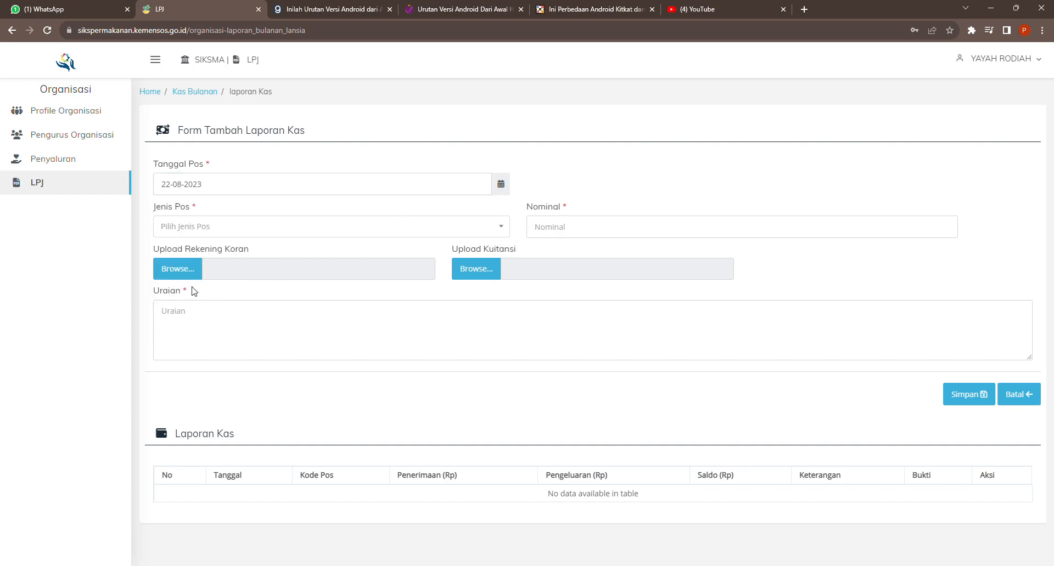
Set the Jenis Pos to Penerimaan and enter 5,000,000 as the Nominal.
{"action": "left_click", "coordinate": [230, 227]}
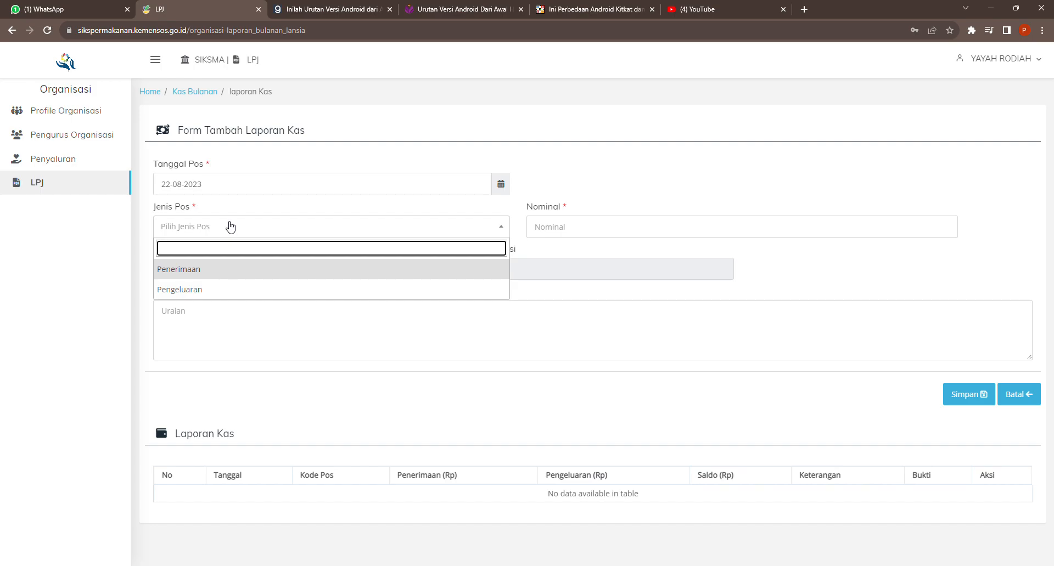
{"action": "left_click", "coordinate": [227, 273]}
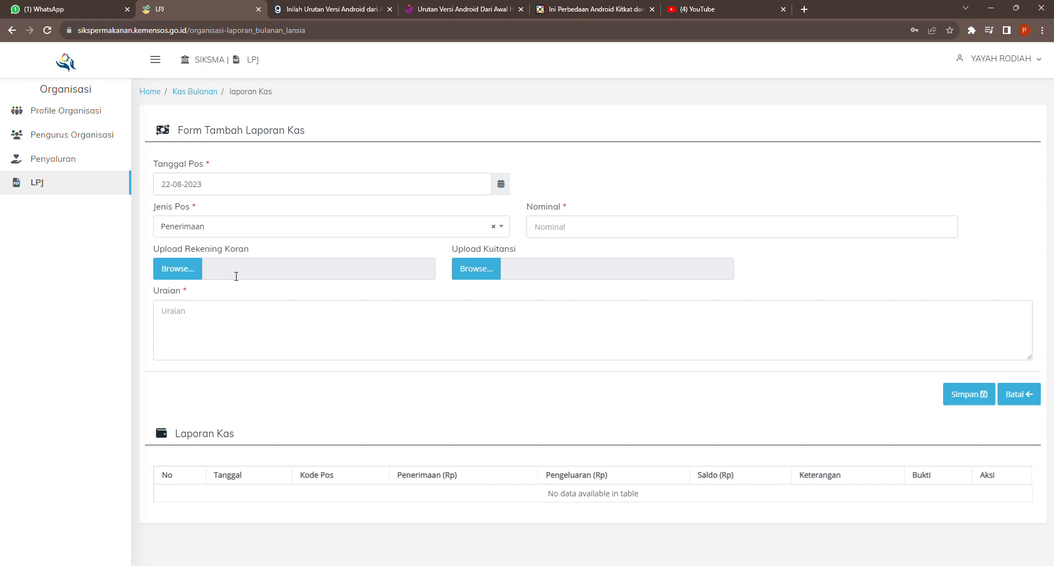
{"action": "left_click", "coordinate": [564, 230]}
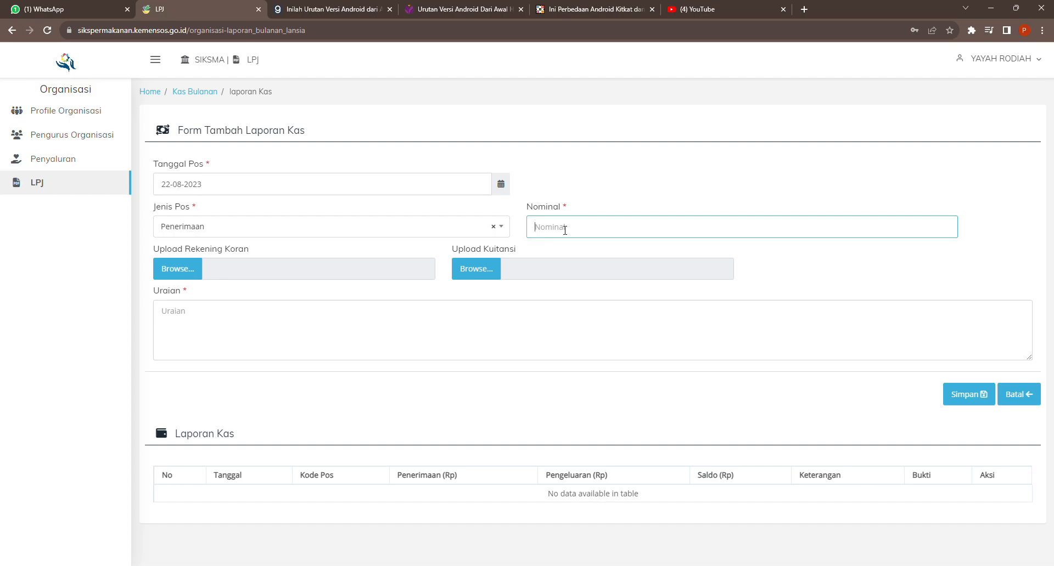
{"action": "type", "text": "5,000,000"}
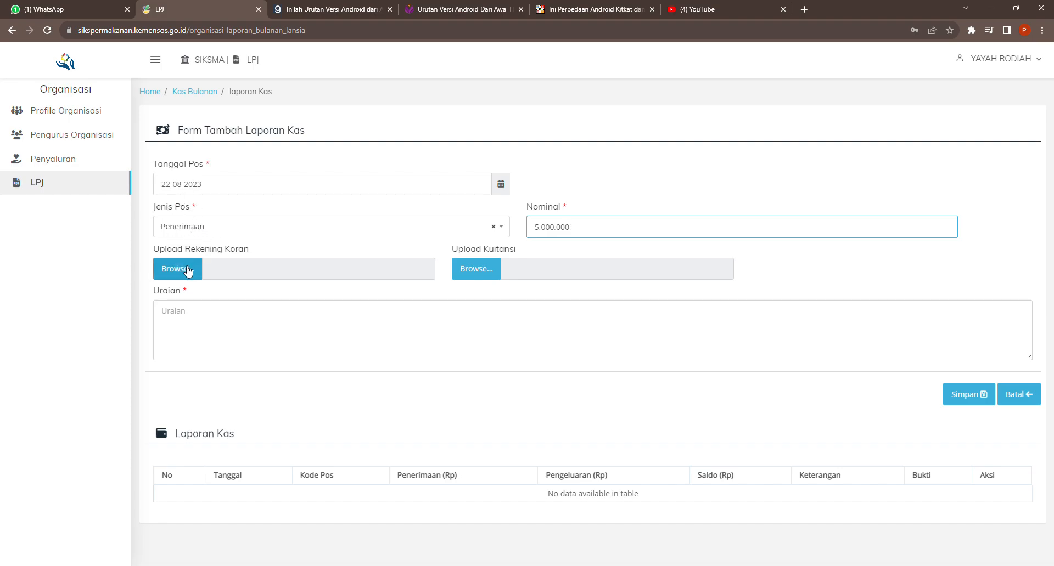
Switch the Jenis Pos to Pengeluaran and return it to Penerimaan.
{"action": "left_click", "coordinate": [236, 233]}
{"action": "left_click", "coordinate": [208, 290]}
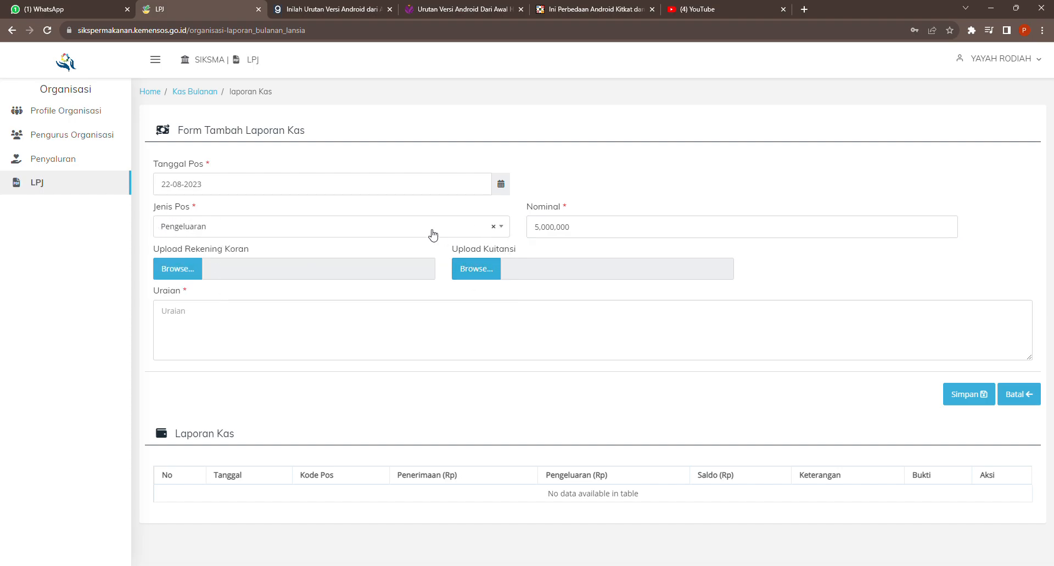
{"action": "left_click", "coordinate": [386, 231]}
{"action": "left_click", "coordinate": [244, 270]}
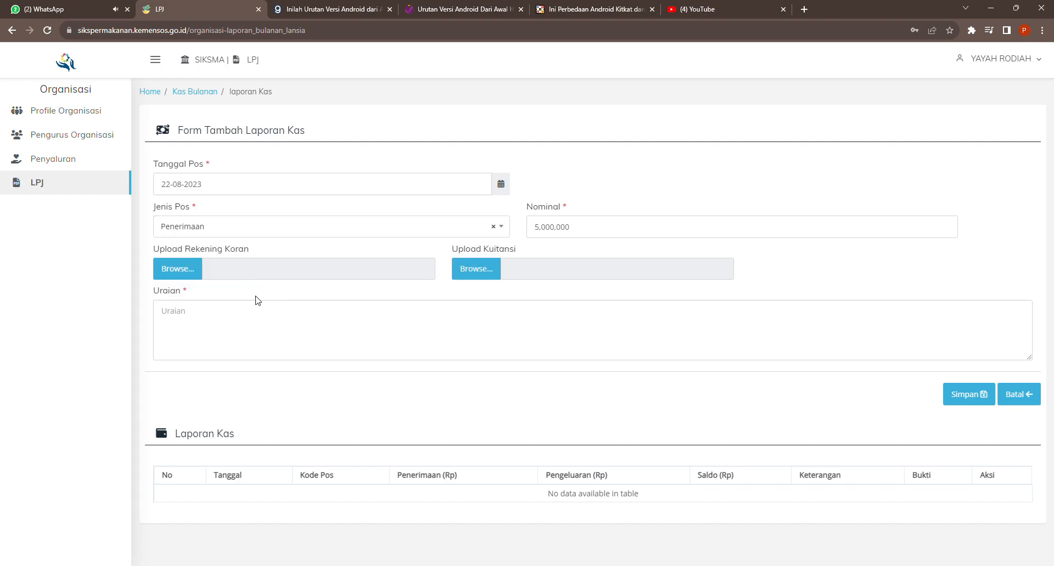
Attach TANYA JAWAB PERMAKANAN LANJUT USIA 2023.pdf as the Rekening Koran and try replacing it with another file.
{"action": "left_click", "coordinate": [190, 274]}
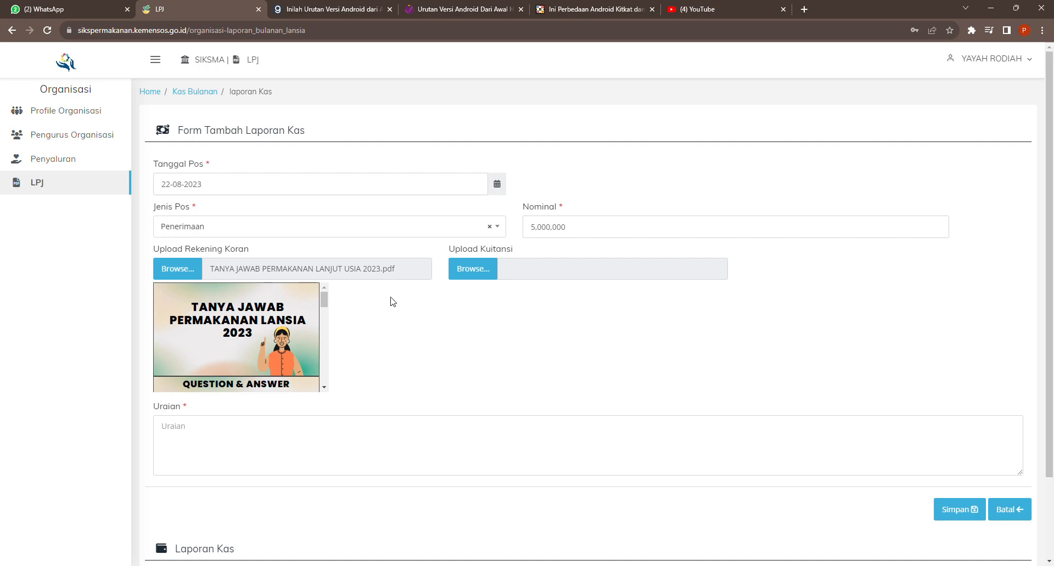
{"action": "left_click", "coordinate": [182, 273]}
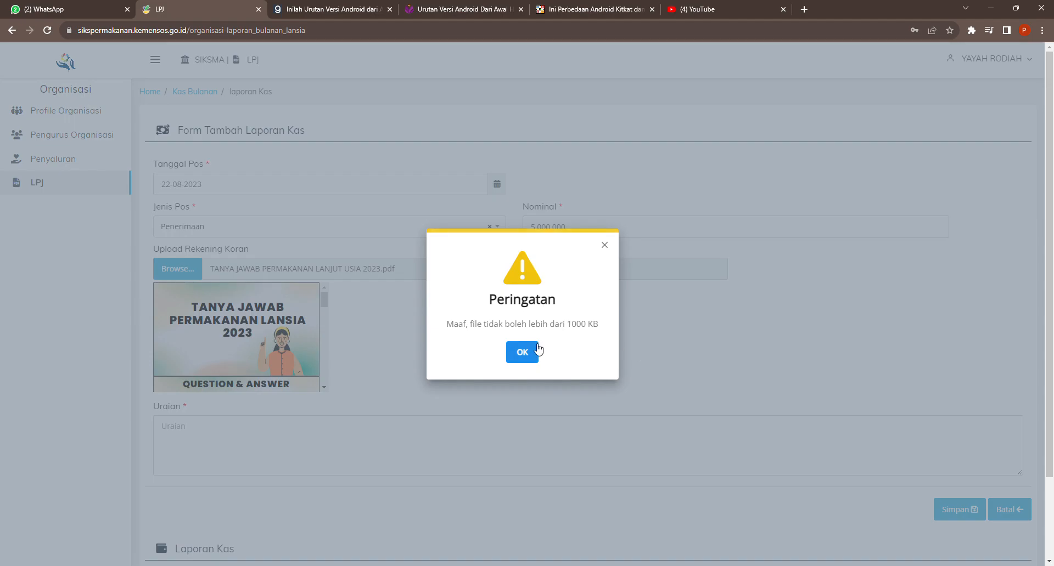
{"action": "left_click", "coordinate": [522, 352]}
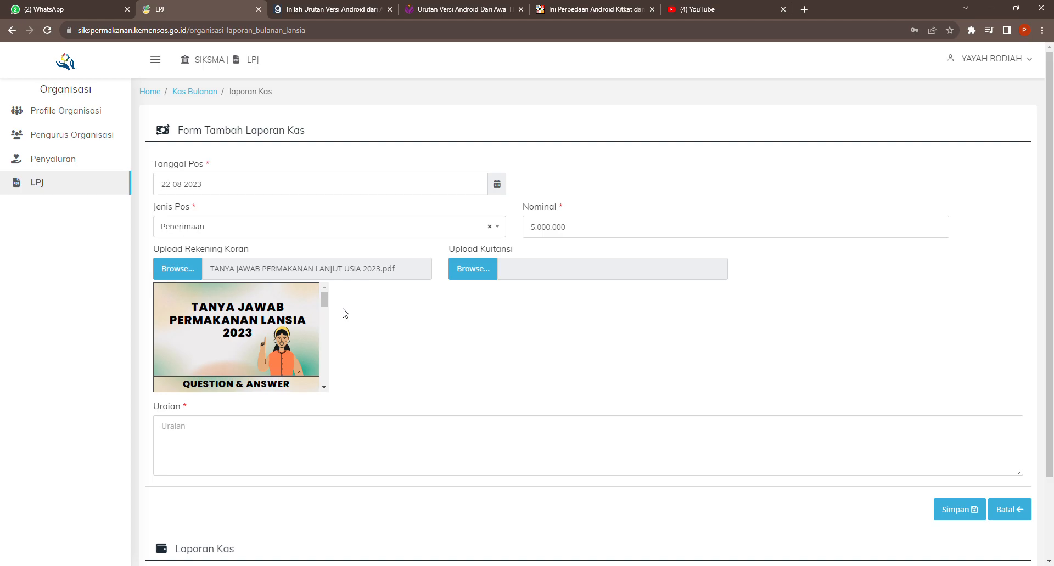
In a new browser tab, search Google for compress pdf and open the iLovePDF compression page.
{"action": "left_click", "coordinate": [804, 9]}
{"action": "left_click", "coordinate": [316, 31]}
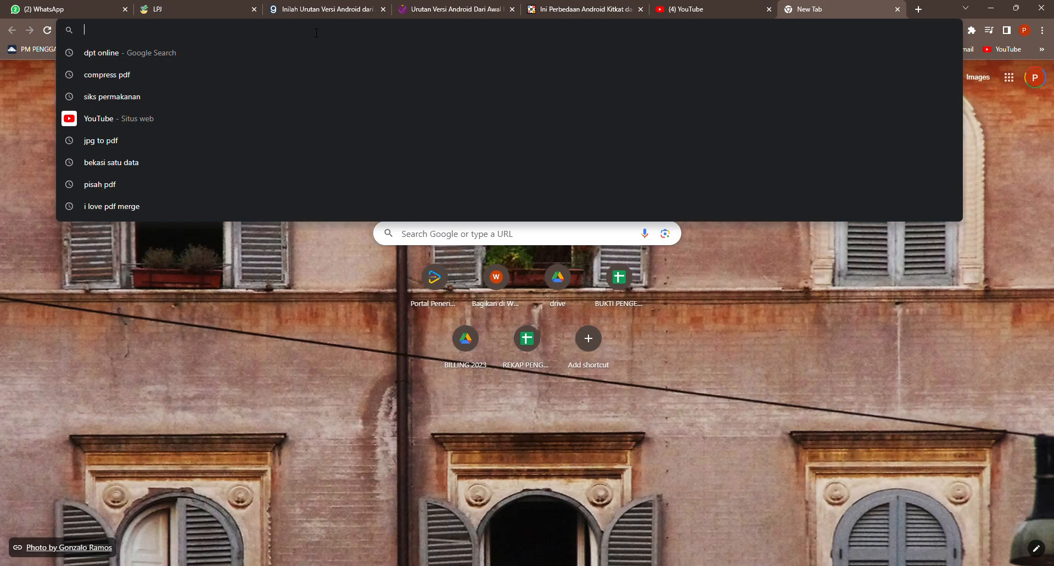
{"action": "type", "text": "GOOGLe.com"}
{"action": "key", "text": "Return"}
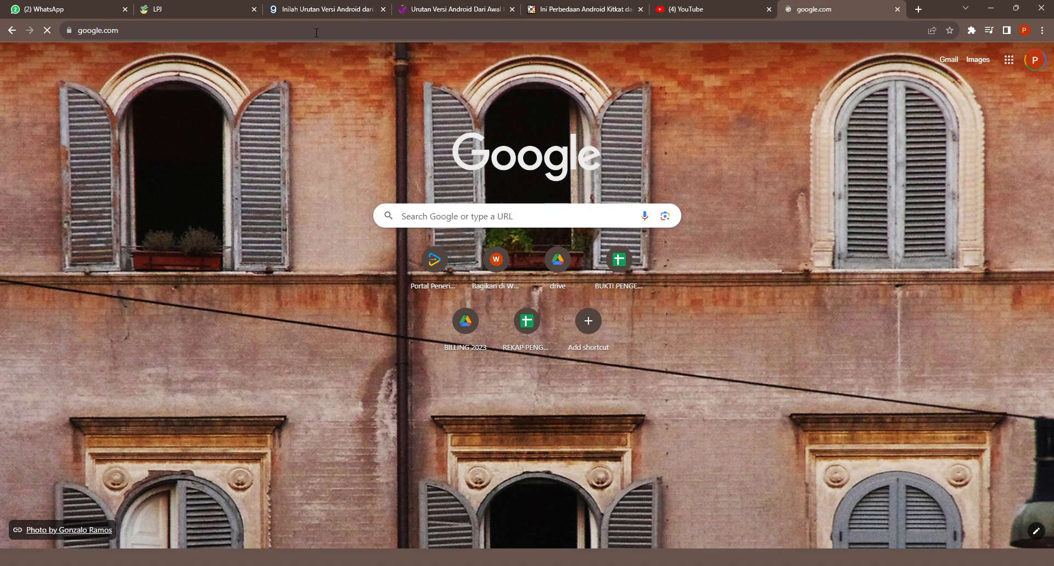
{"action": "type", "text": "KOMPRESS PDF"}
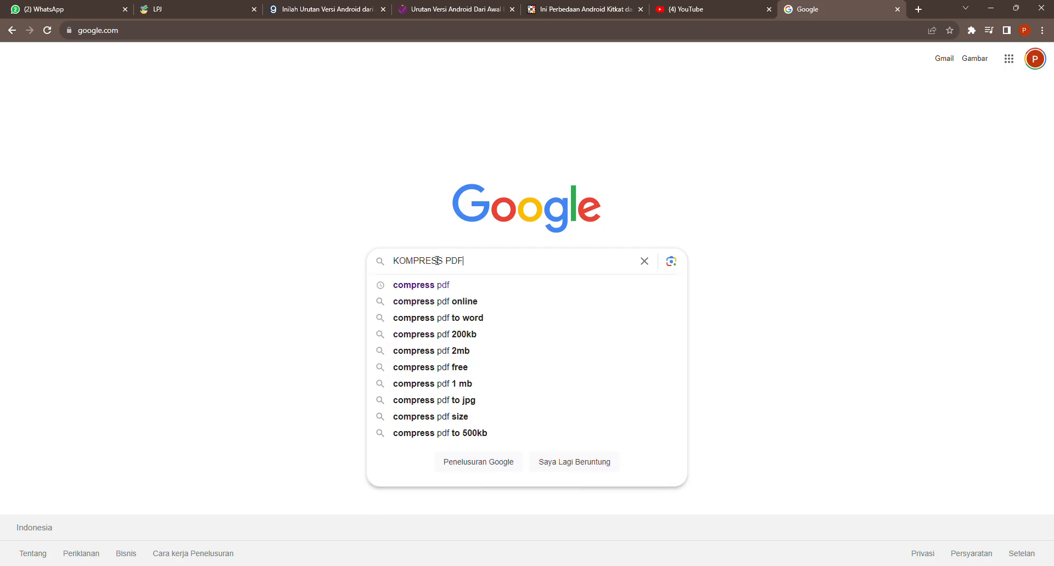
{"action": "left_click", "coordinate": [437, 286]}
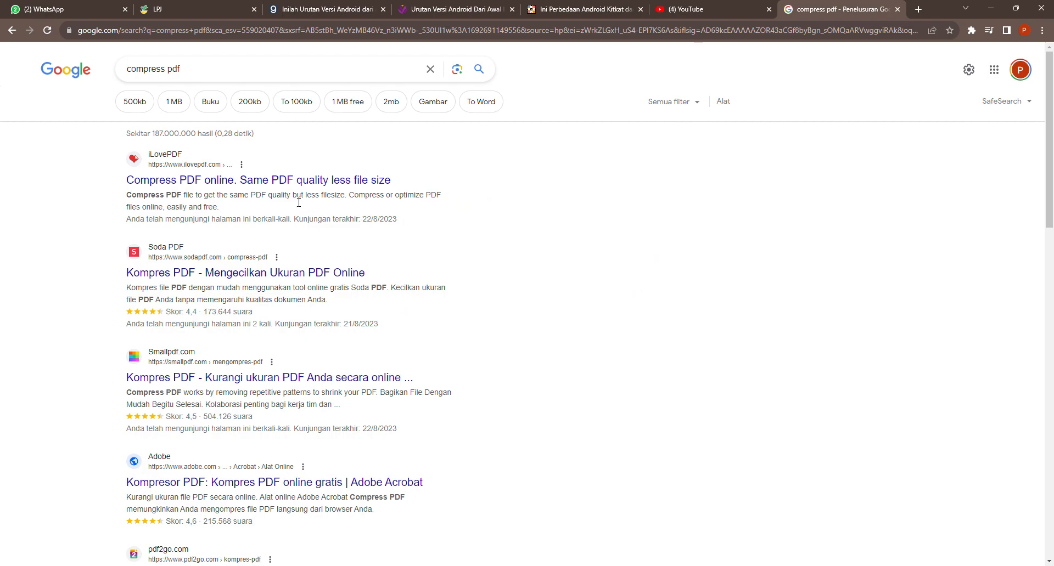
{"action": "left_click", "coordinate": [243, 180]}
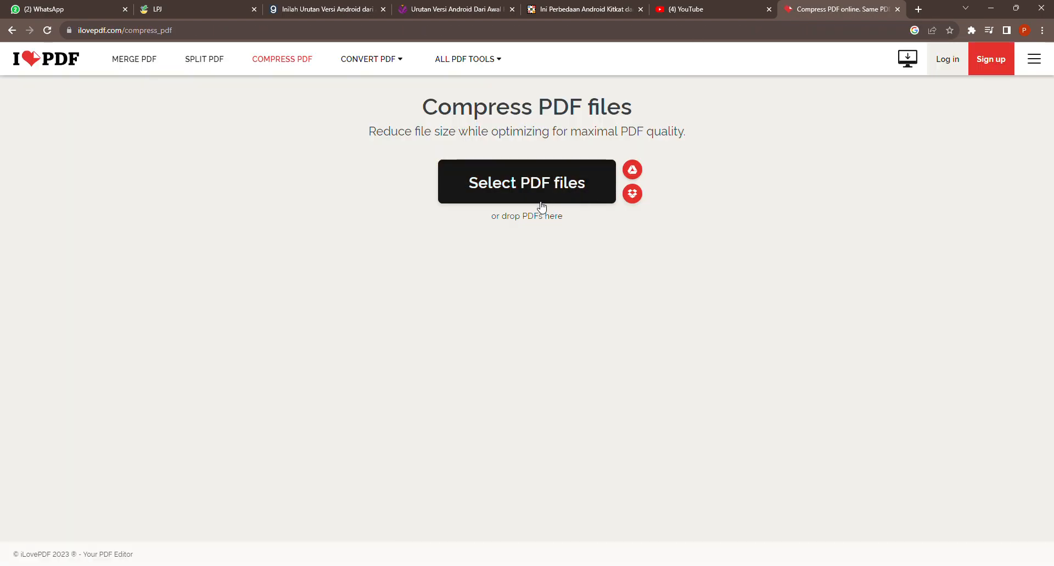
Try choosing a PDF file to compress on iLovePDF, then close the page and return to the cash report form.
{"action": "left_click", "coordinate": [532, 193]}
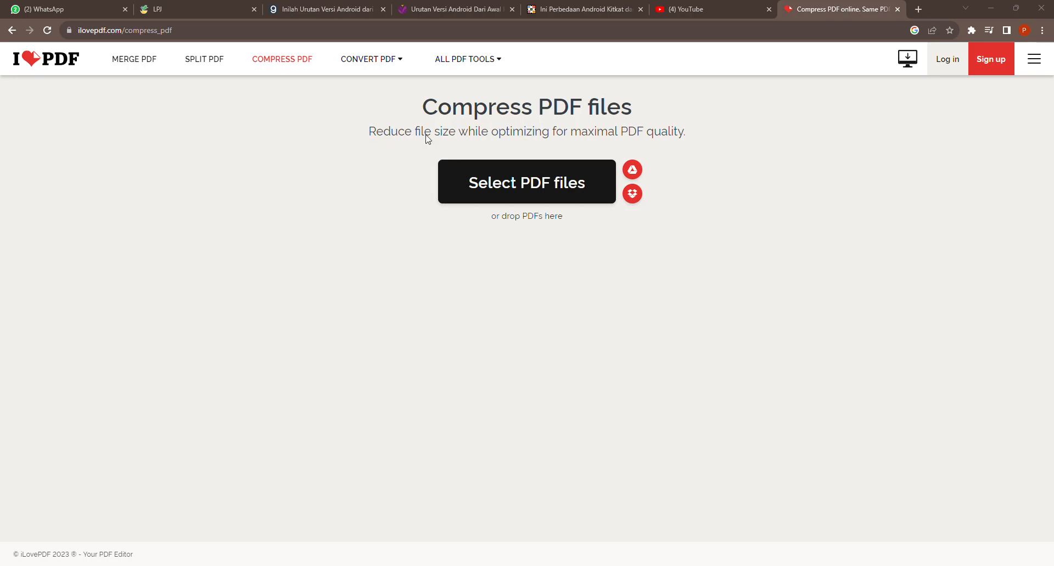
{"action": "left_click", "coordinate": [487, 282]}
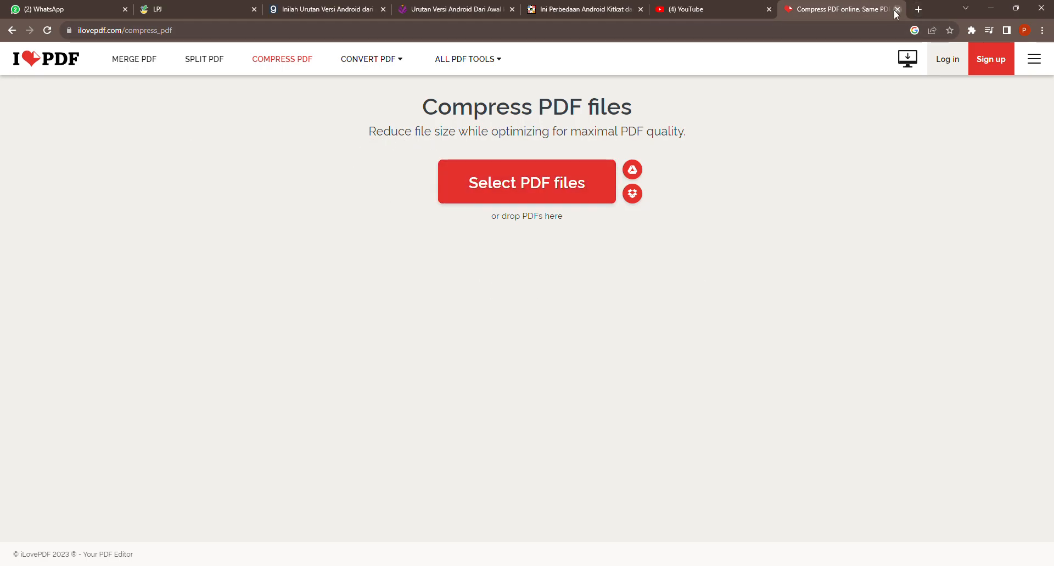
{"action": "left_click", "coordinate": [896, 9]}
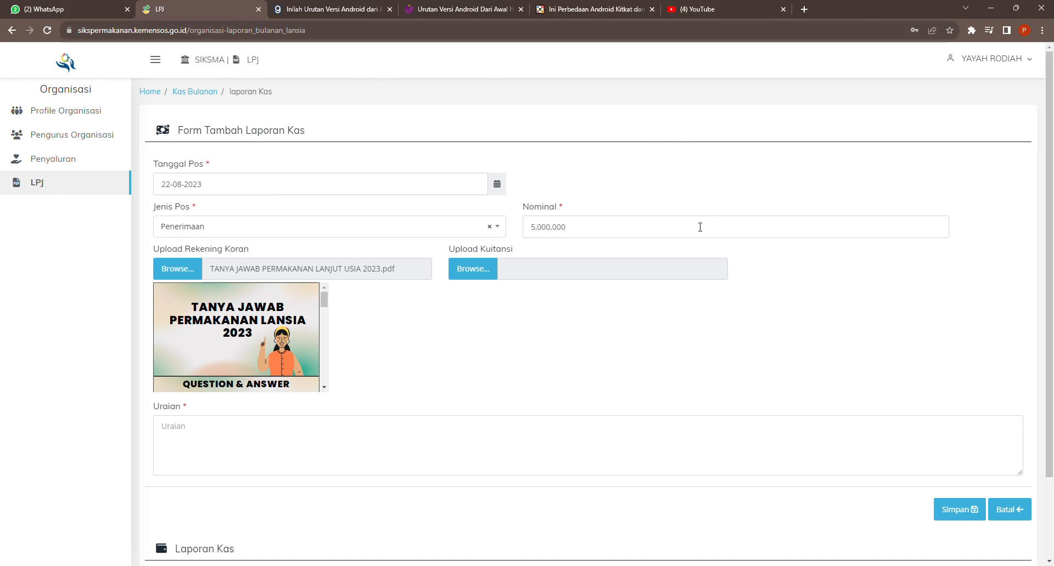
Enter "Penerimaan dana permakanan tahap 1 bulan agustus tahun 2023" as the Uraian of the cash entry dated 22-08-2023.
{"action": "scroll", "coordinate": [896, 344], "scroll_direction": "down", "scroll_amount": 1}
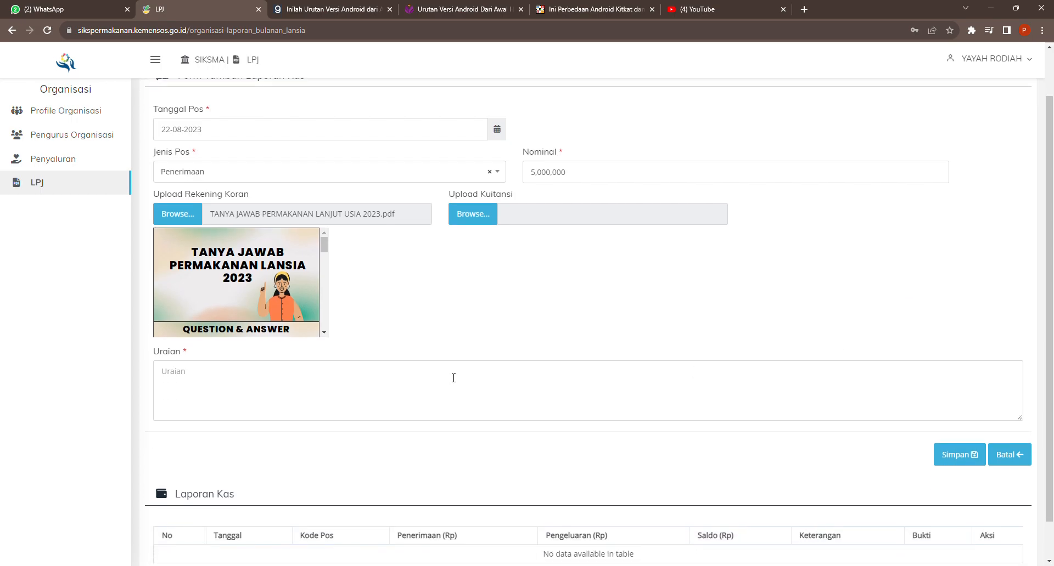
{"action": "left_click", "coordinate": [255, 382]}
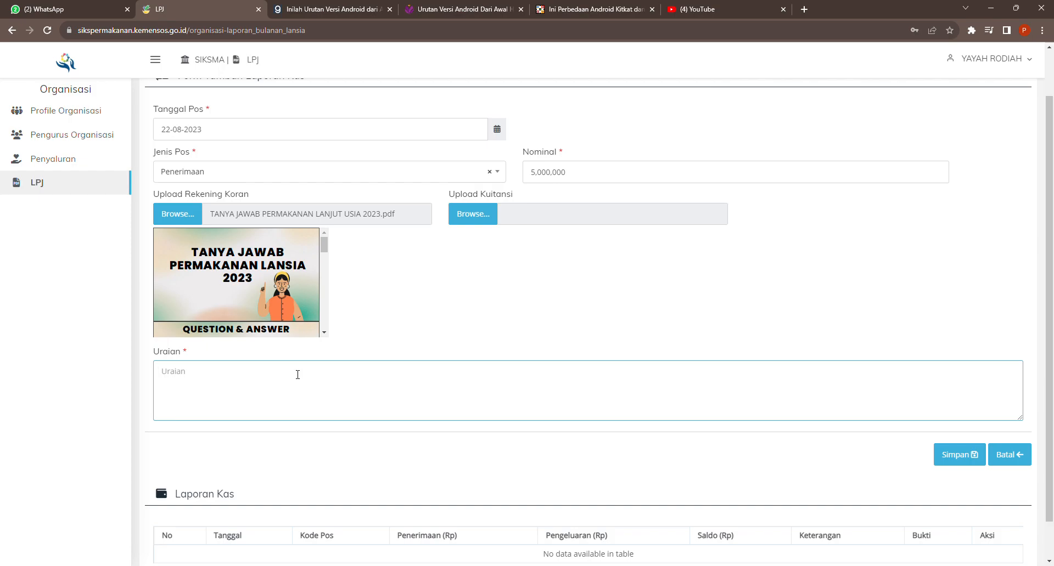
{"action": "type", "text": "penerima"}
{"action": "key", "text": "BackSpace"}
{"action": "key", "text": "BackSpace"}
{"action": "key", "text": "BackSpace"}
{"action": "key", "text": "BackSpace"}
{"action": "key", "text": "BackSpace"}
{"action": "key", "text": "BackSpace"}
{"action": "key", "text": "BackSpace"}
{"action": "key", "text": "BackSpace"}
{"action": "type", "text": "Penerimaan dana permakanan tahap 1"}
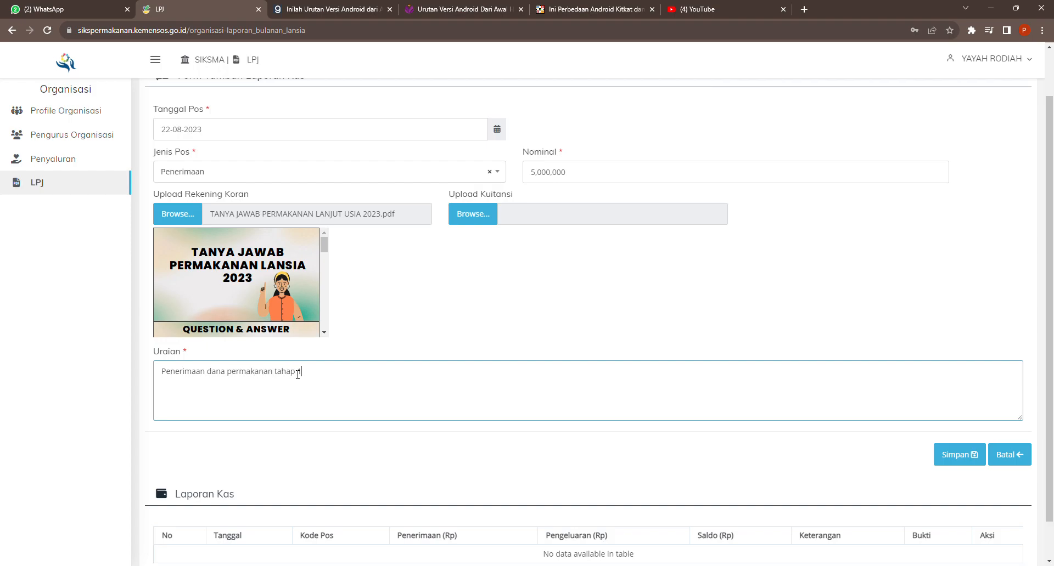
{"action": "type", "text": " bulan agustus tahun 2023"}
{"action": "left_click_drag", "start_coordinate": [415, 374], "coordinate": [162, 386]}
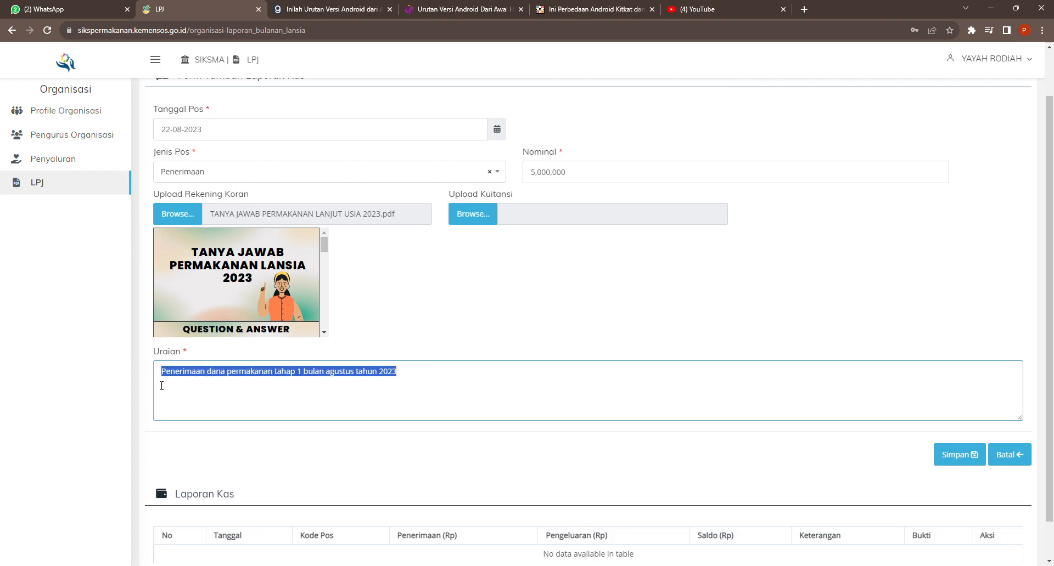
{"action": "left_click", "coordinate": [295, 399]}
{"action": "left_click_drag", "start_coordinate": [414, 377], "coordinate": [163, 387]}
{"action": "left_click", "coordinate": [202, 390]}
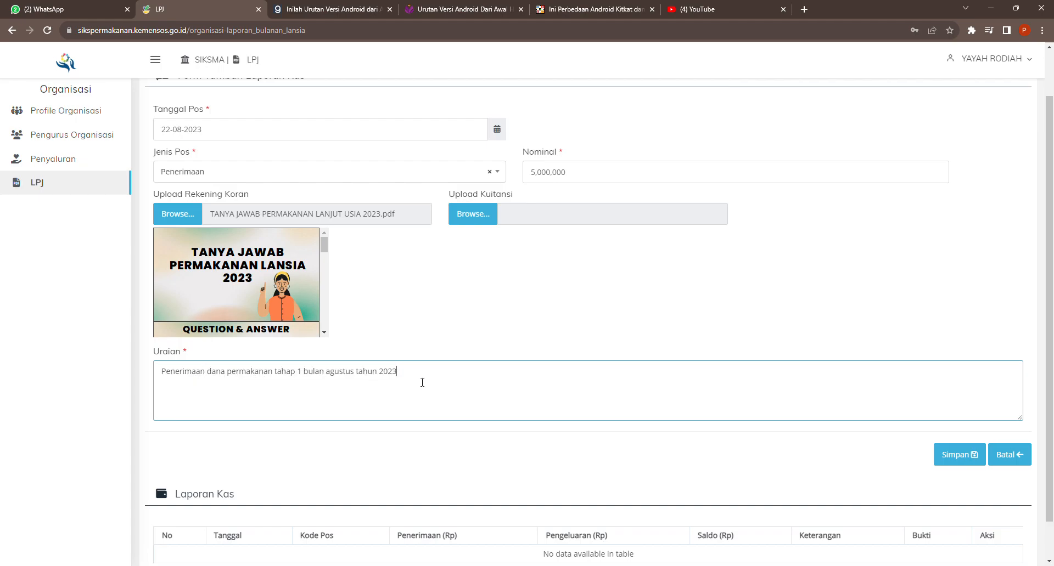
{"action": "type", "text": "dengan jumlah PM sebanyak 48 PM"}
{"action": "left_click_drag", "start_coordinate": [527, 375], "coordinate": [163, 376]}
{"action": "key", "text": "BackSpace"}
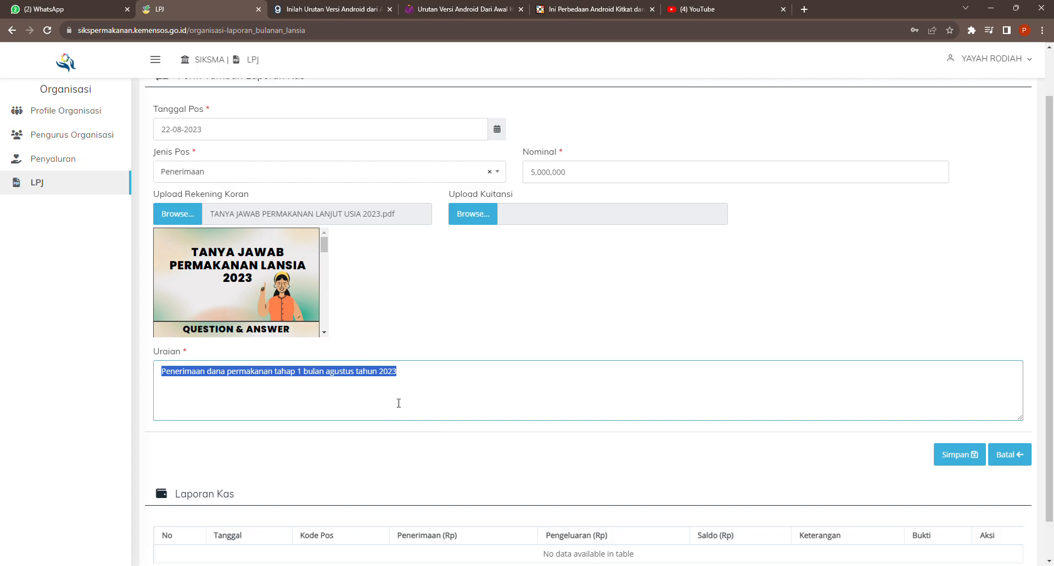
{"action": "left_click", "coordinate": [297, 377]}
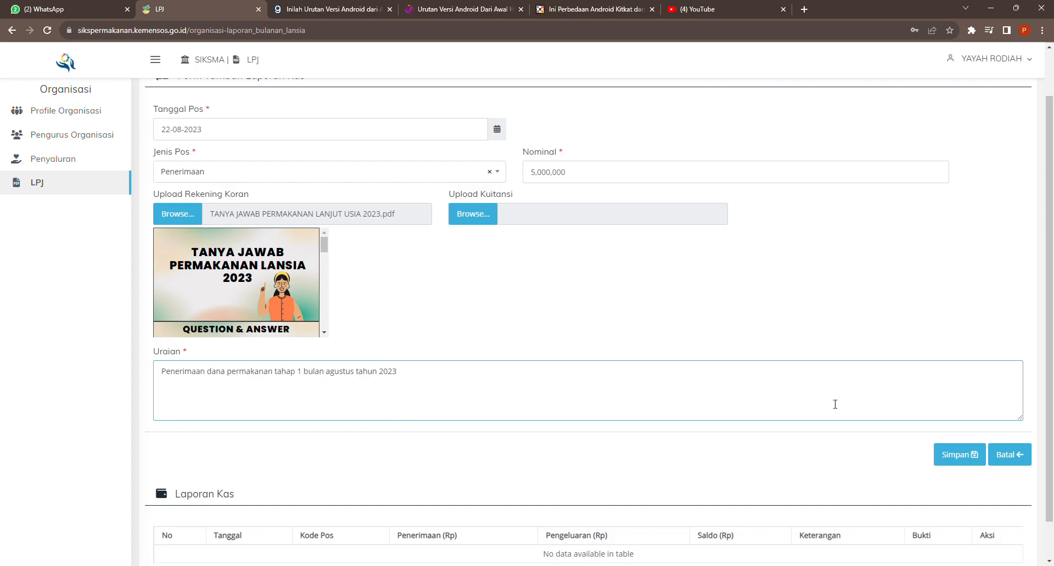
Try to save the 22-08-2023 Penerimaan entry with a nominal of Rp 5,000,000.
{"action": "scroll", "coordinate": [769, 329], "scroll_direction": "down", "scroll_amount": 1}
{"action": "scroll", "coordinate": [768, 274], "scroll_direction": "up", "scroll_amount": 1}
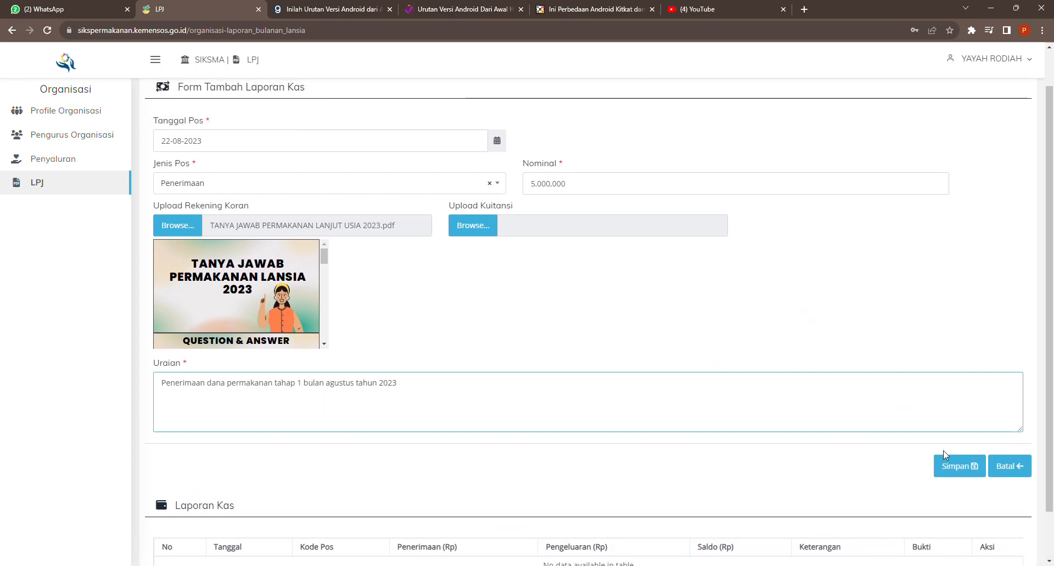
{"action": "left_click", "coordinate": [953, 464]}
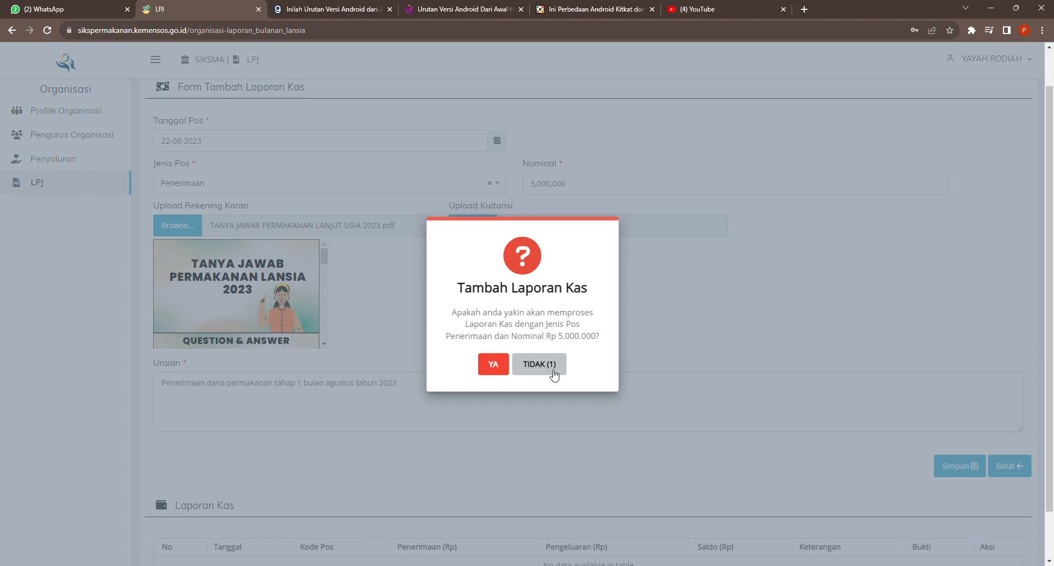
{"action": "left_click", "coordinate": [553, 371]}
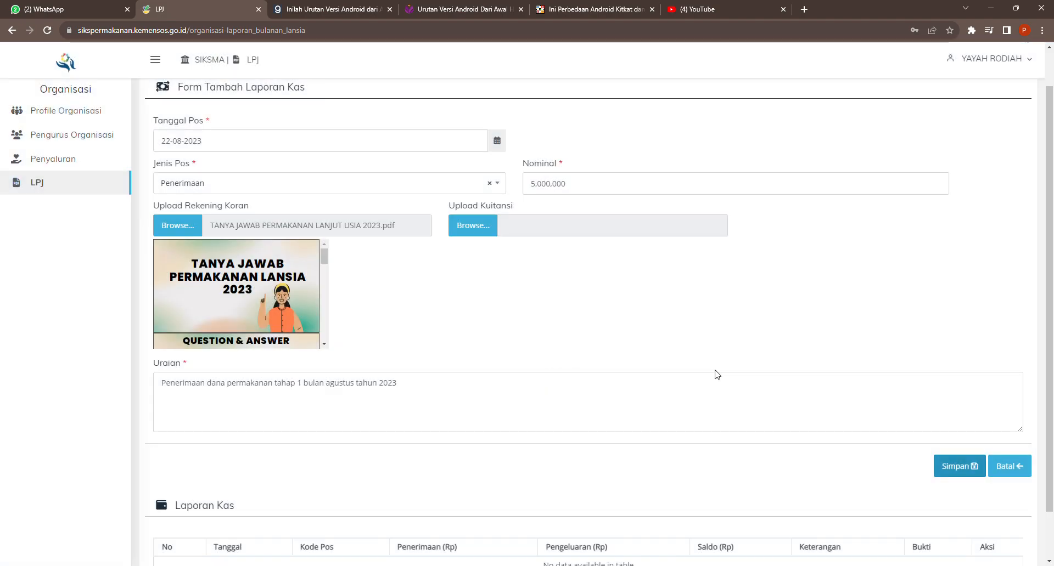
{"action": "left_click", "coordinate": [953, 467]}
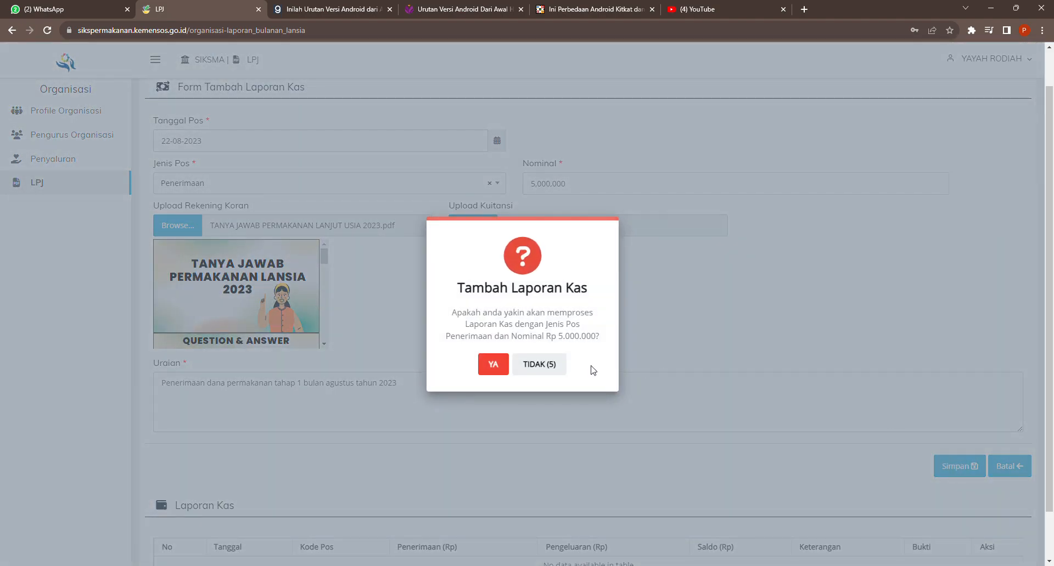
{"action": "left_click", "coordinate": [493, 364]}
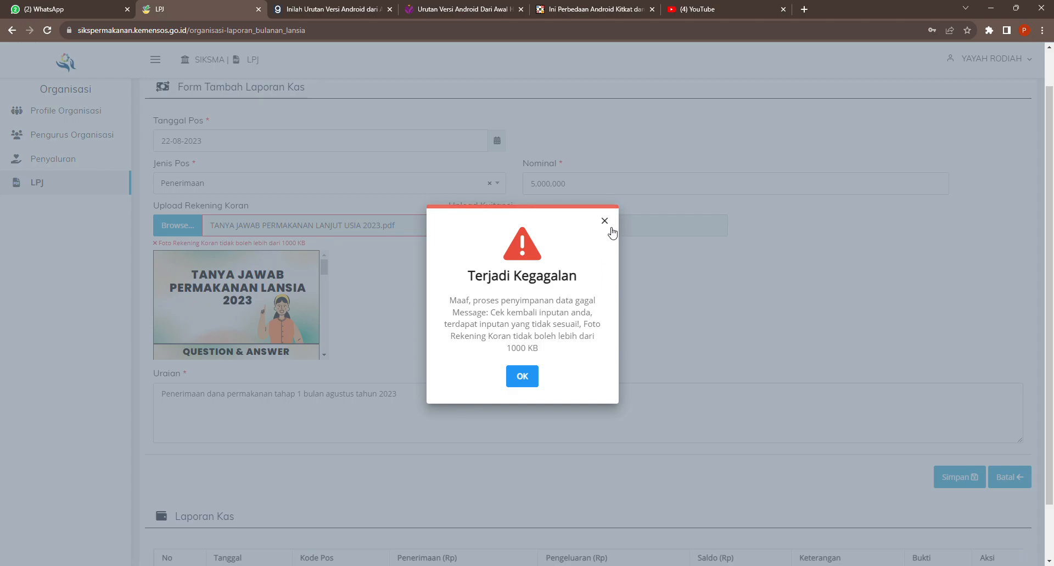
{"action": "left_click", "coordinate": [522, 376]}
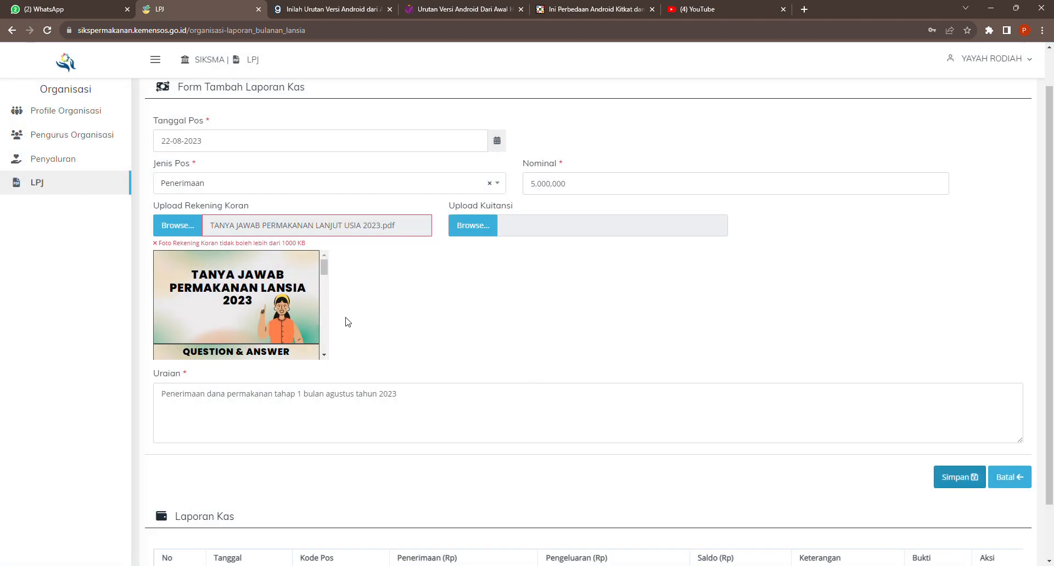
{"action": "left_click_drag", "start_coordinate": [335, 256], "coordinate": [328, 246]}
{"action": "left_click", "coordinate": [298, 280]}
{"action": "left_click", "coordinate": [396, 269]}
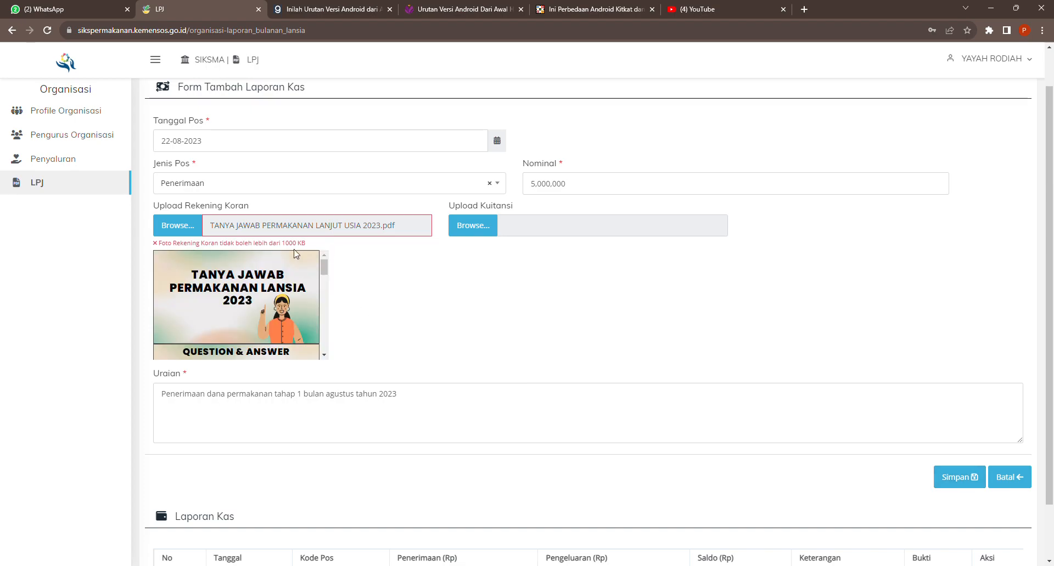
Reattach TANYA JAWAB PERMAKANAN LANJUT USIA 2023.pdf as the Rekening Koran and save the Penerimaan entry.
{"action": "left_click", "coordinate": [183, 226]}
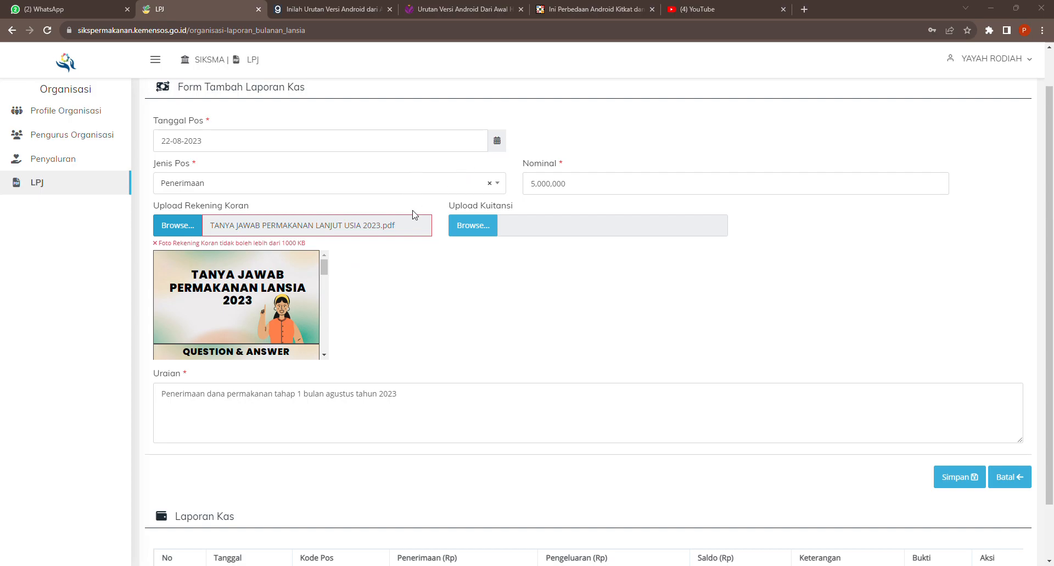
{"action": "left_click", "coordinate": [440, 280]}
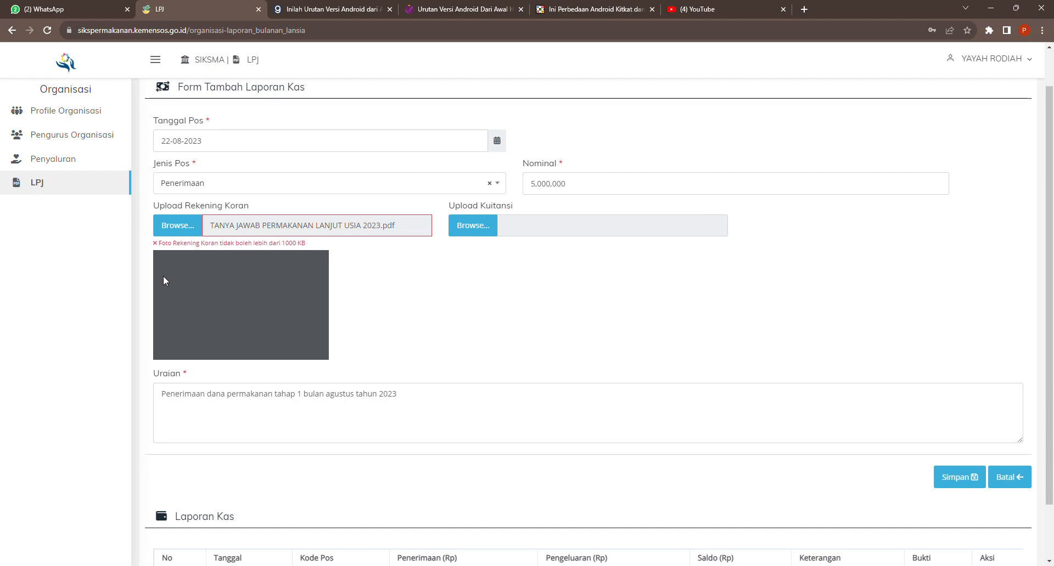
{"action": "scroll", "coordinate": [303, 298], "scroll_direction": "down", "scroll_amount": 3}
{"action": "left_click", "coordinate": [411, 402]}
{"action": "left_click", "coordinate": [969, 478]}
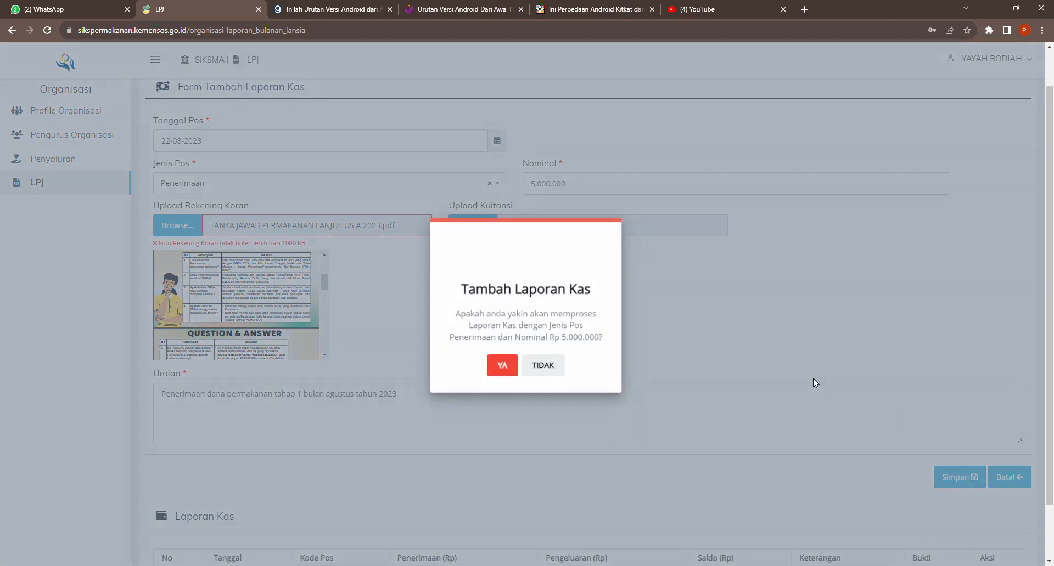
{"action": "left_click", "coordinate": [490, 361]}
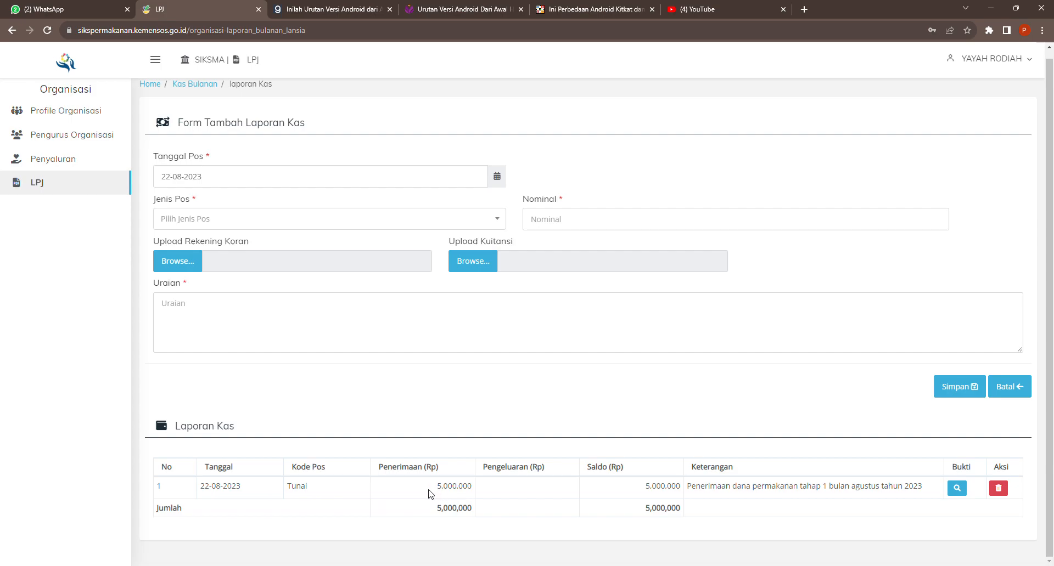
Change the blank form's Tanggal Pos to 01-08-2023 and delete the 22-08-2023 entry from the Laporan Kas table.
{"action": "left_click", "coordinate": [345, 183]}
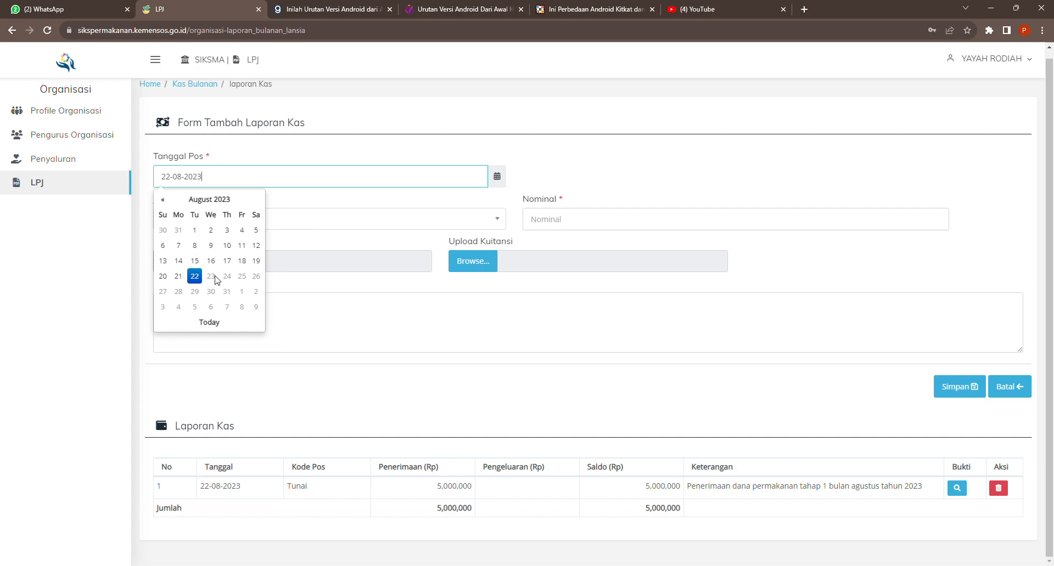
{"action": "left_click", "coordinate": [198, 233]}
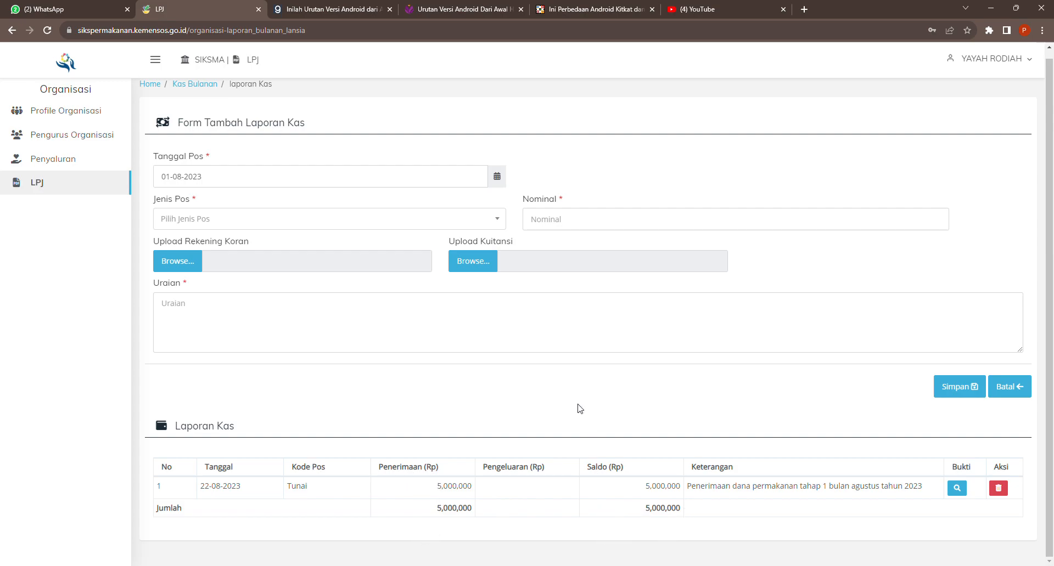
{"action": "left_click", "coordinate": [1000, 493]}
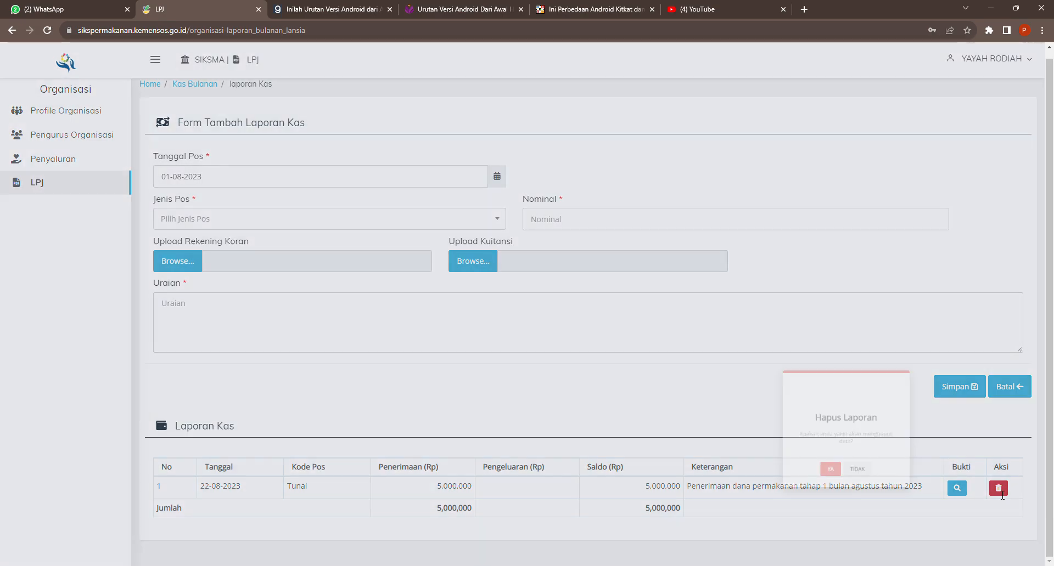
{"action": "left_click", "coordinate": [496, 360]}
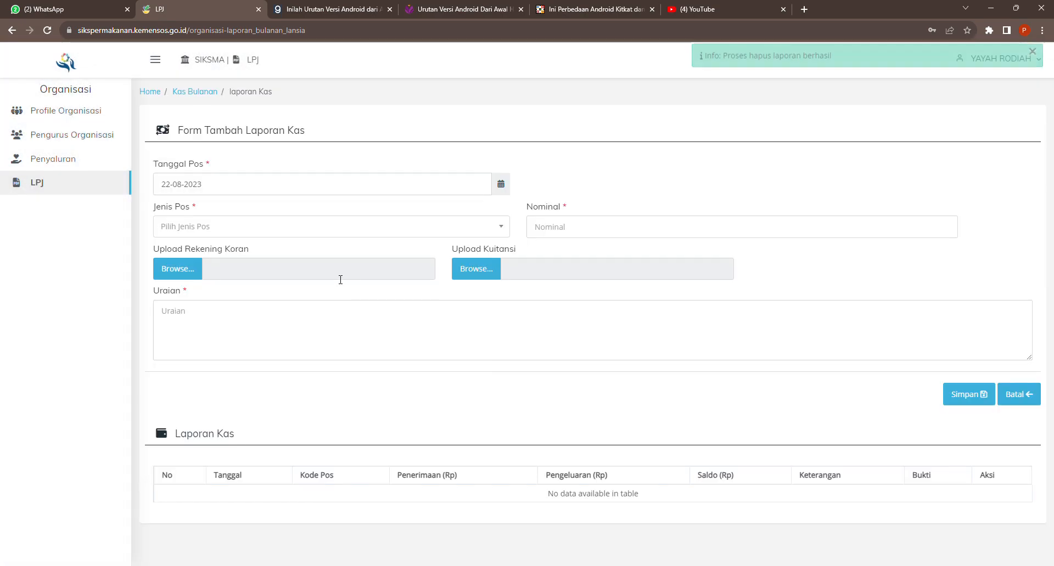
Fill in a Penerimaan entry dated 01-08-2023 with Nominal 5,000,000 and TANYA JAWAB PERMAKANAN LANJUT USIA 2023.pdf as the Rekening Koran.
{"action": "left_click", "coordinate": [222, 184]}
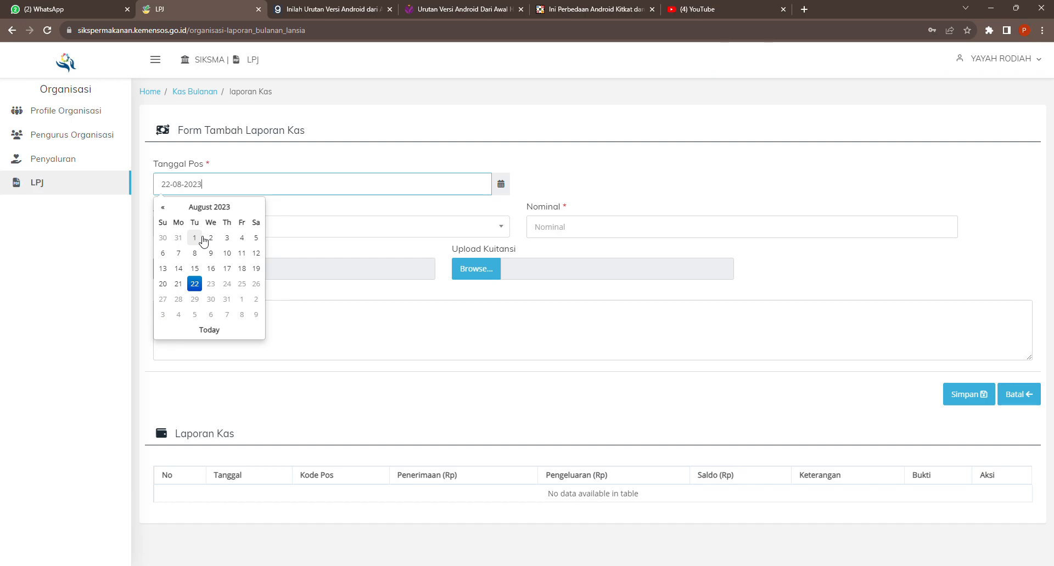
{"action": "left_click", "coordinate": [195, 238]}
{"action": "left_click", "coordinate": [215, 231]}
{"action": "left_click", "coordinate": [219, 278]}
{"action": "left_click", "coordinate": [551, 238]}
{"action": "left_click", "coordinate": [607, 275]}
{"action": "left_click", "coordinate": [195, 275]}
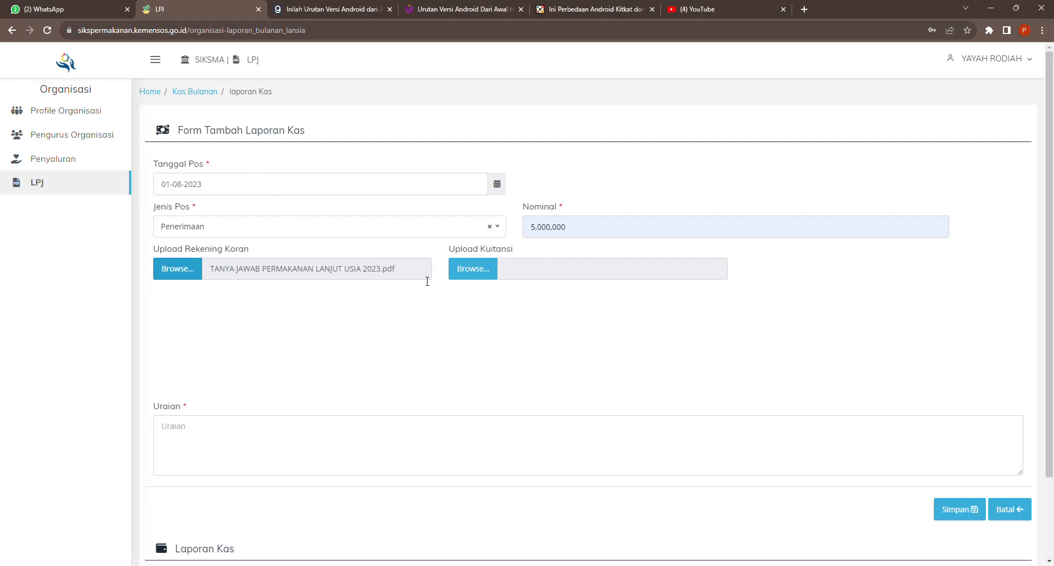
Enter "Penerimaan dana permakanan tahap 1 bulan agustus tahun 2023" as the receipt's Uraian and save the entry.
{"action": "left_click", "coordinate": [254, 433]}
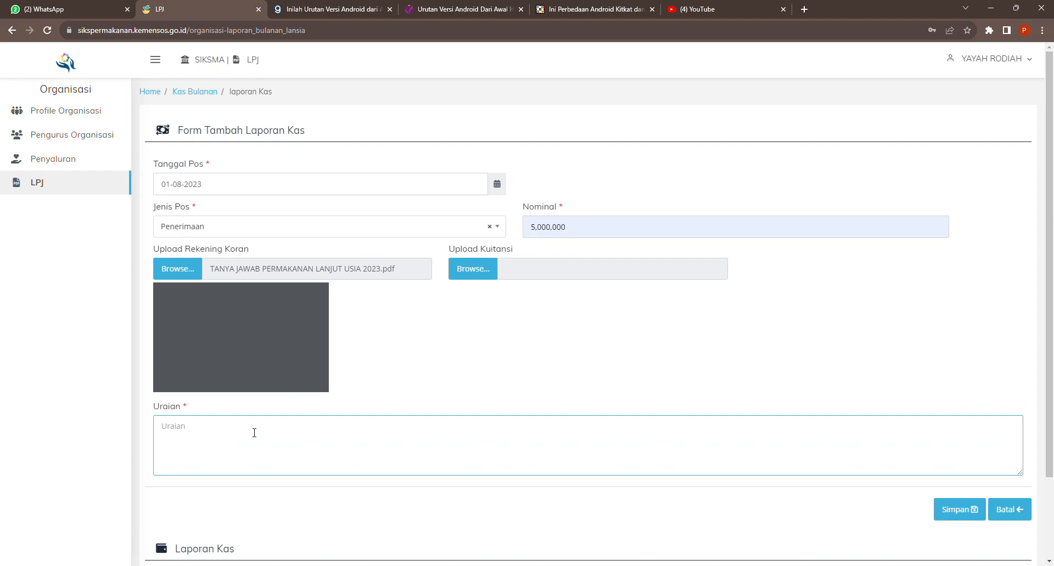
{"action": "type", "text": "Penerimaan dana"}
{"action": "type", "text": " oern"}
{"action": "key", "text": "BackSpace"}
{"action": "type", "text": "permakanan tahap 1 bulan"}
{"action": "key", "text": "BackSpace"}
{"action": "key", "text": "BackSpace"}
{"action": "key", "text": "BackSpace"}
{"action": "key", "text": "BackSpace"}
{"action": "key", "text": "BackSpace"}
{"action": "type", "text": "bulan agustus tahun 2023"}
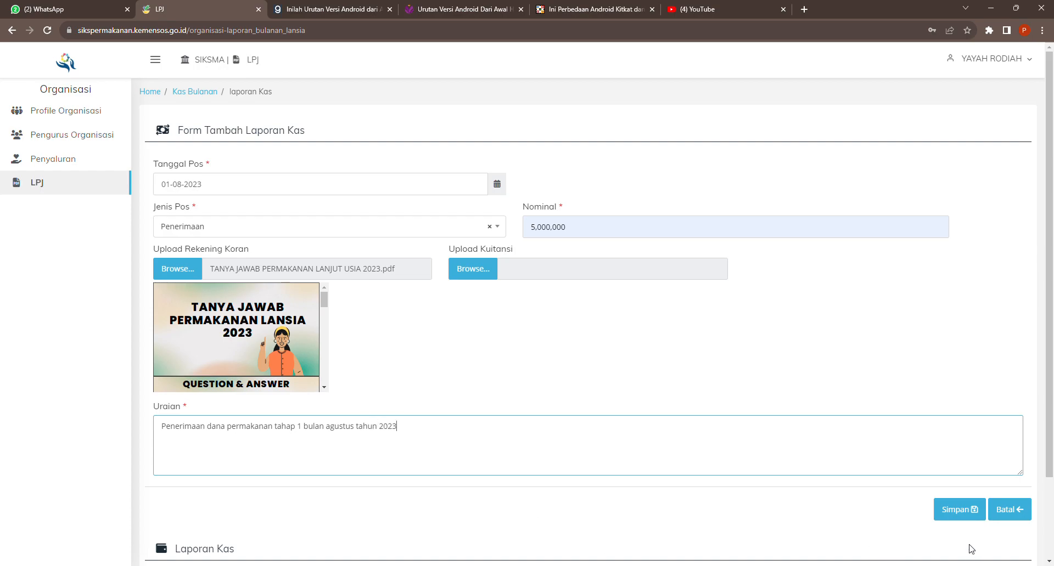
{"action": "left_click", "coordinate": [962, 516]}
{"action": "left_click", "coordinate": [490, 364]}
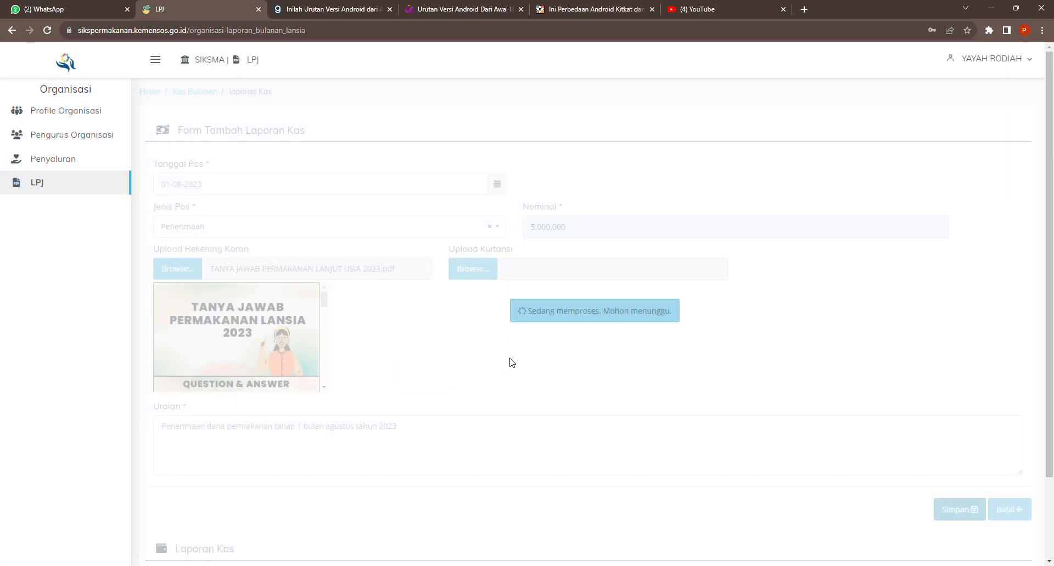
{"action": "scroll", "coordinate": [535, 354], "scroll_direction": "down", "scroll_amount": 2}
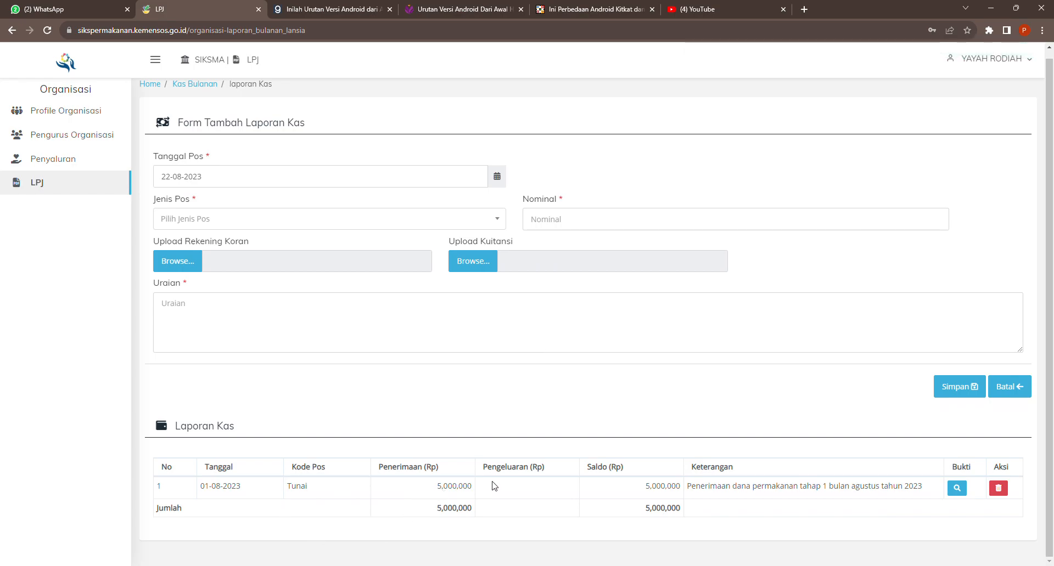
Fill in a Pengeluaran entry dated 02-08-2023 with Nominal 250,000 and 2 PAPARAN PERMAKANAN 4 Agustus 2023.pdf as the Kuitansi.
{"action": "left_click", "coordinate": [176, 173]}
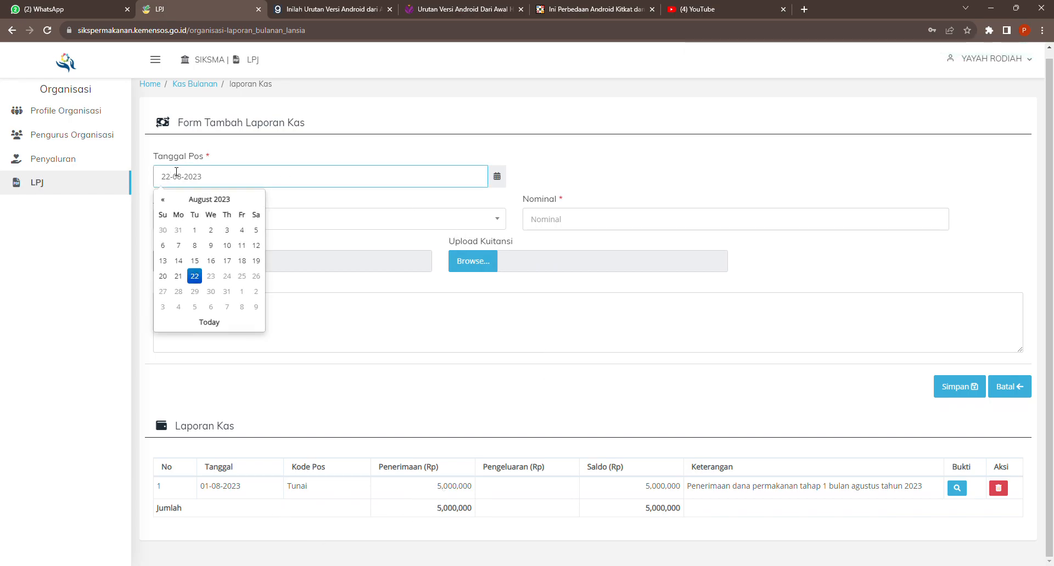
{"action": "left_click", "coordinate": [209, 233]}
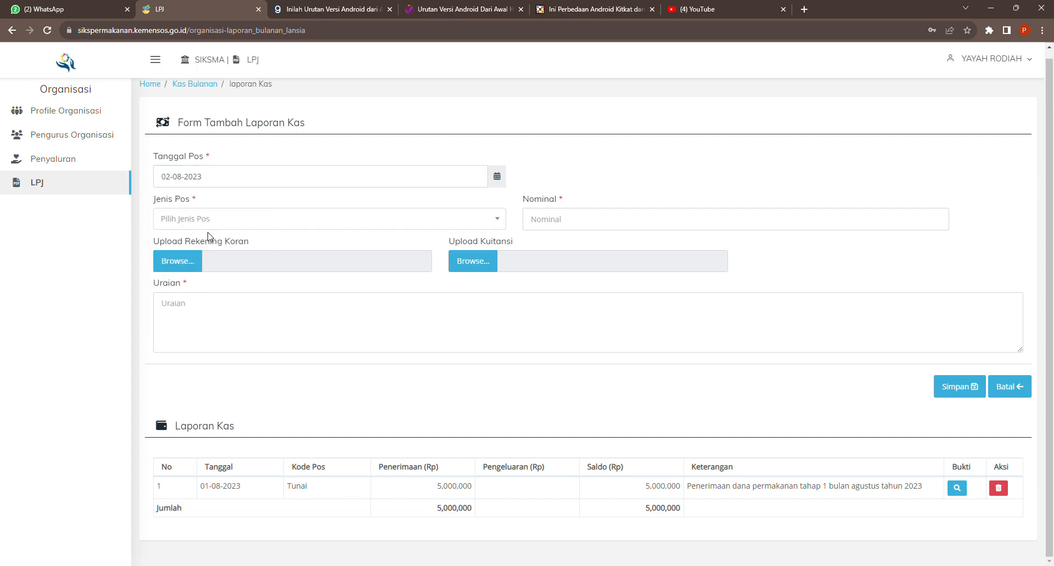
{"action": "left_click", "coordinate": [198, 218]}
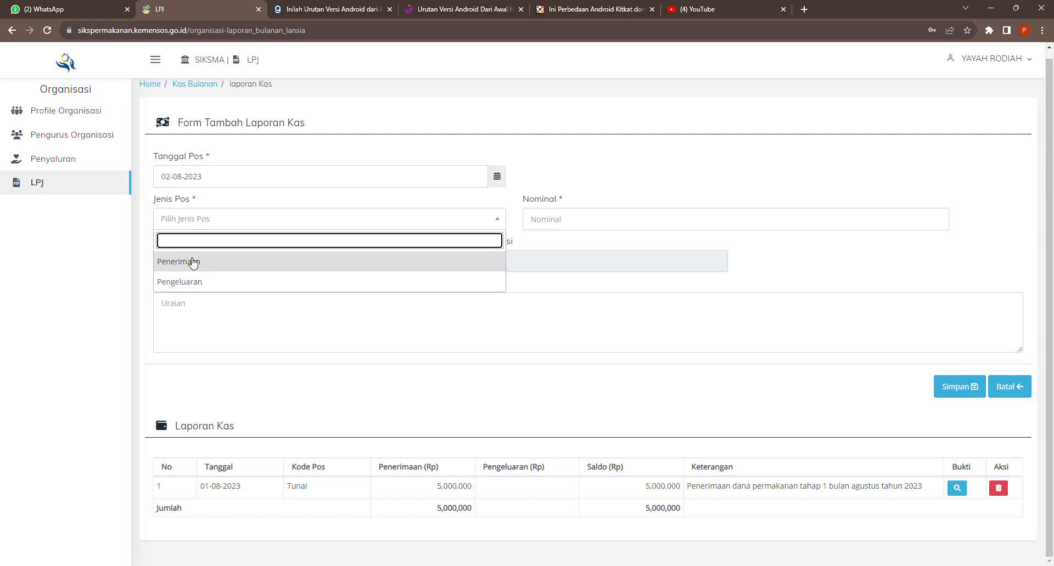
{"action": "left_click", "coordinate": [203, 282]}
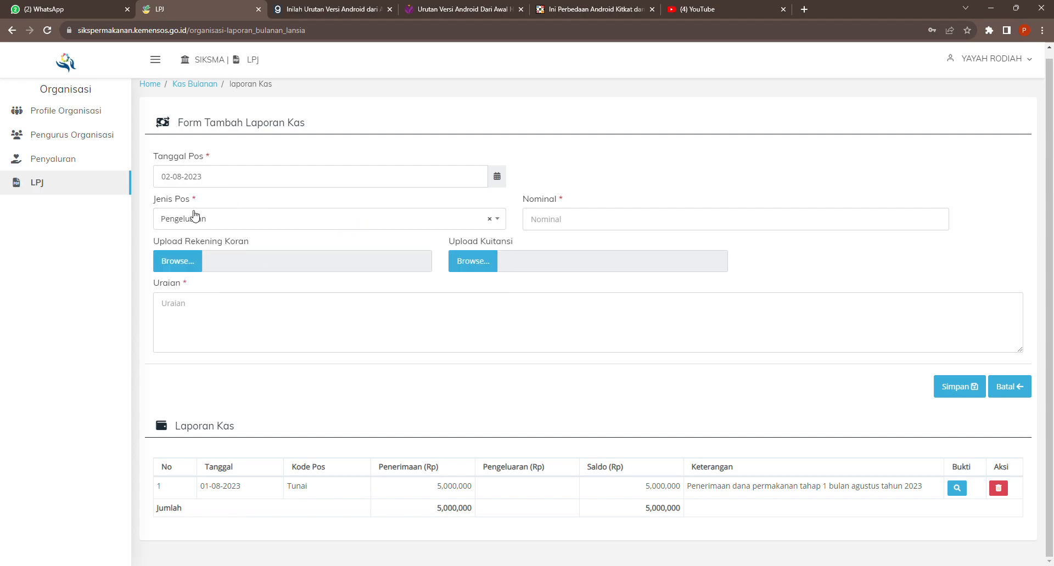
{"action": "left_click", "coordinate": [560, 222]}
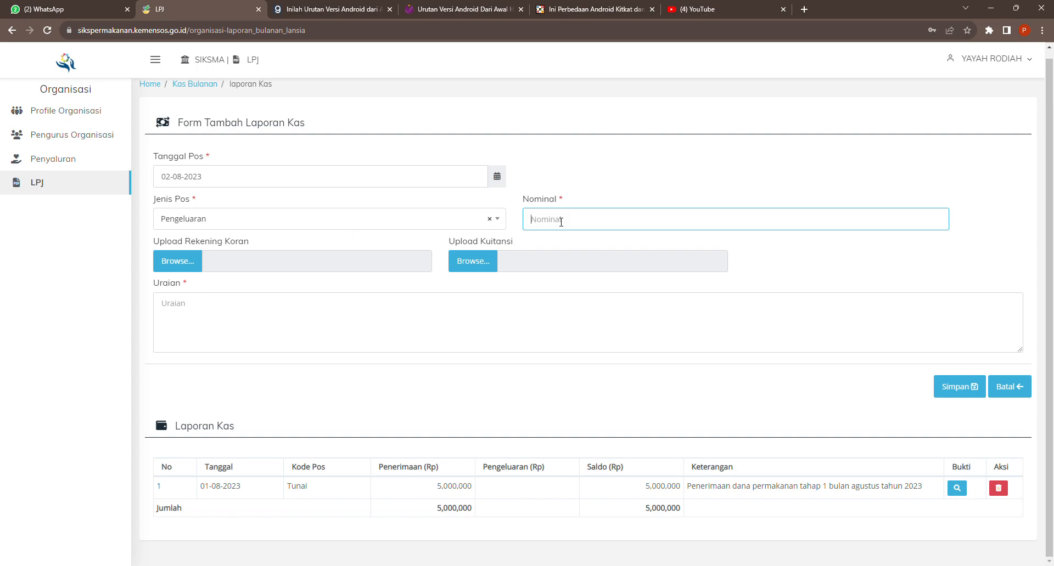
{"action": "type", "text": "250,000"}
{"action": "left_click", "coordinate": [470, 262]}
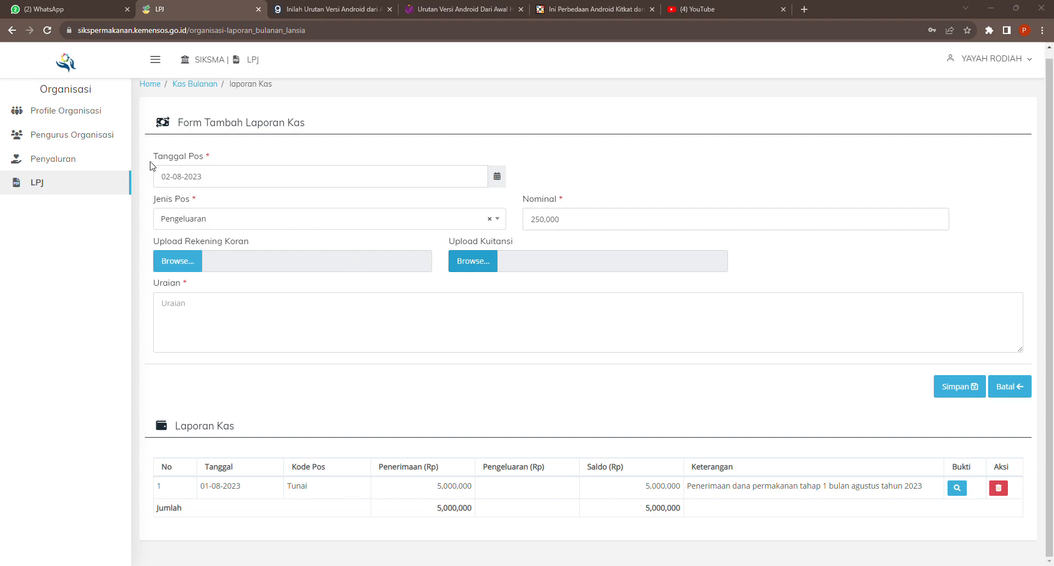
{"action": "left_click", "coordinate": [432, 284]}
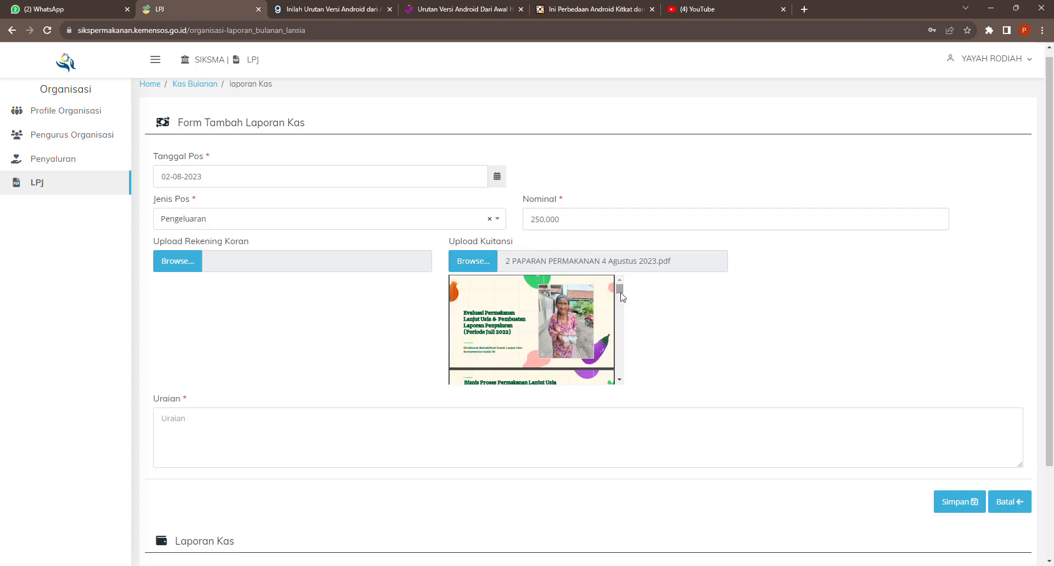
Enter "Biaya permakanan hari pertama tanggal 2 agustus 2023" as the expense's Uraian.
{"action": "left_click", "coordinate": [325, 426]}
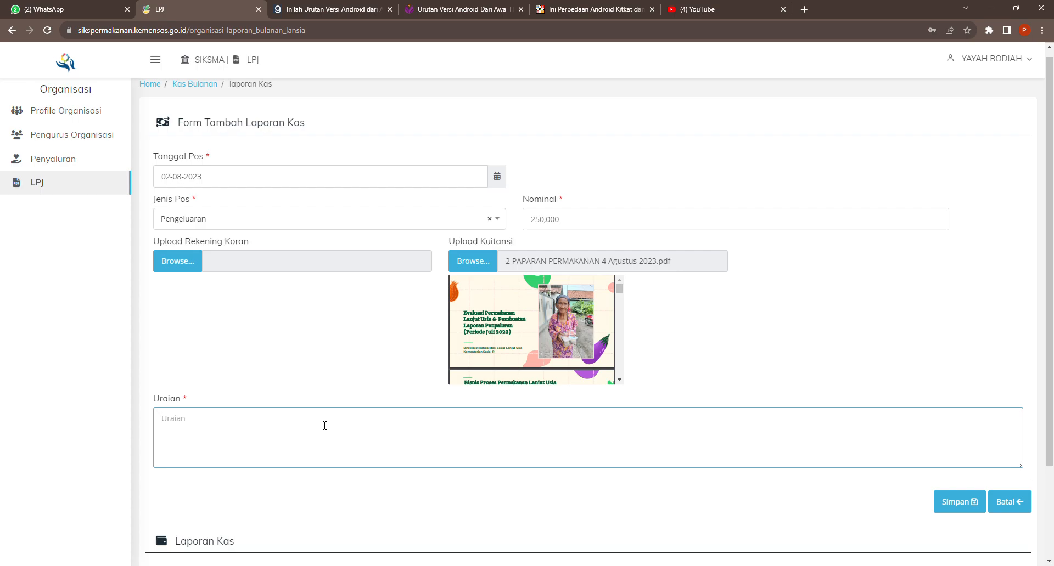
{"action": "type", "text": "Biaya permakanan hari pertamna tanggal"}
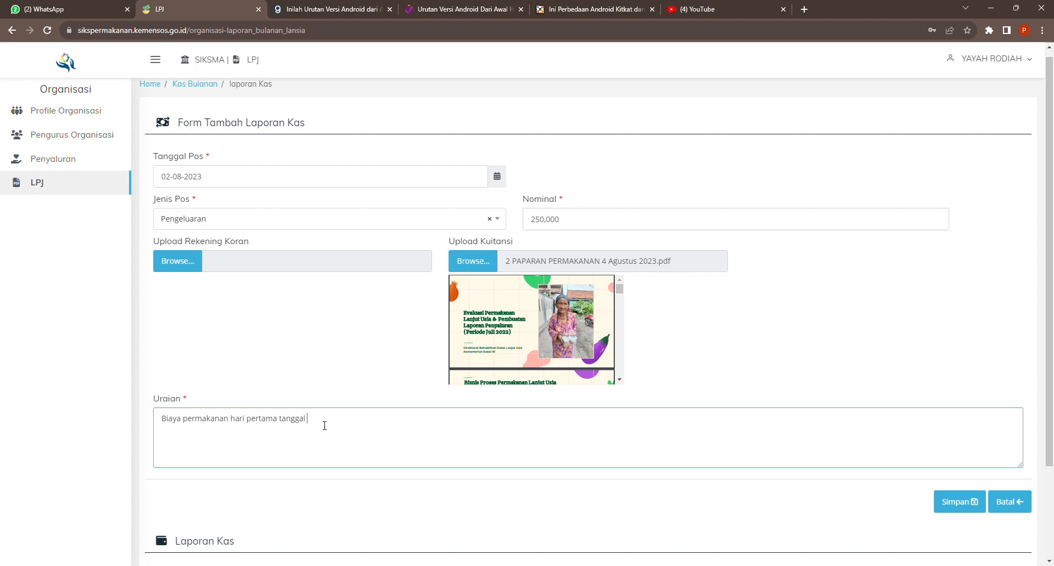
{"action": "type", "text": " 2 agustus 2023"}
{"action": "left_click_drag", "start_coordinate": [406, 426], "coordinate": [160, 419]}
{"action": "left_click", "coordinate": [286, 419]}
{"action": "left_click", "coordinate": [374, 426]}
{"action": "type", "text": "untuk 48 PM di Kecamatan Cicurug"}
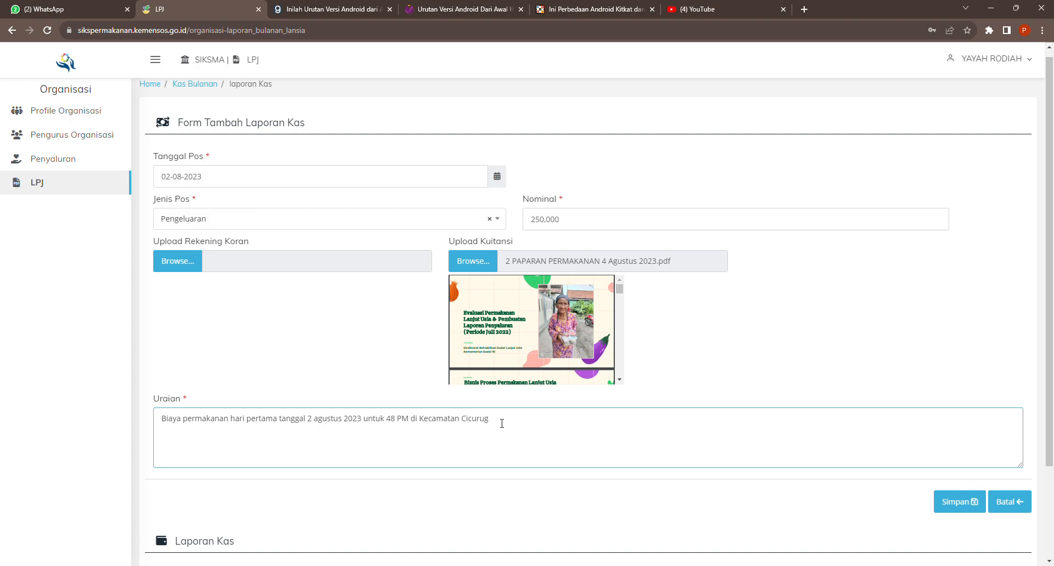
{"action": "left_click_drag", "start_coordinate": [361, 420], "coordinate": [157, 423]}
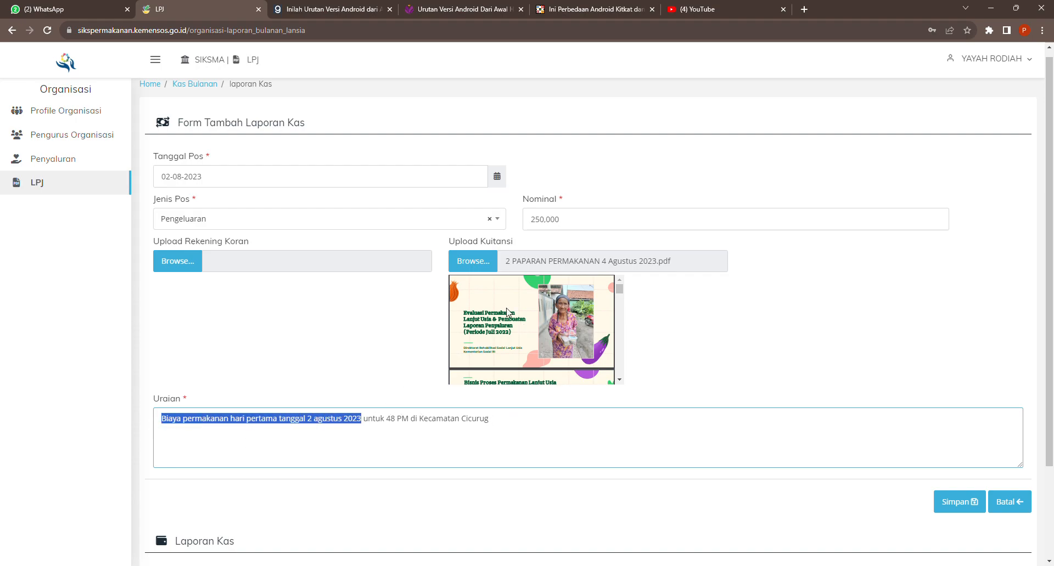
{"action": "left_click", "coordinate": [383, 447]}
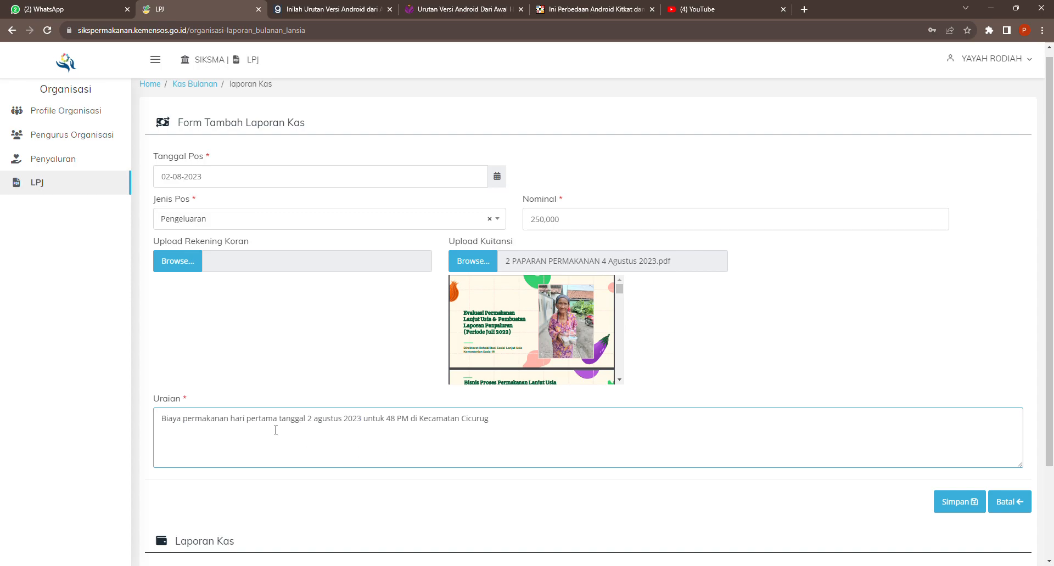
{"action": "left_click_drag", "start_coordinate": [489, 420], "coordinate": [365, 428]}
{"action": "key", "text": "BackSpace"}
Save the 250,000 Pengeluaran entry and check its row in the Laporan Kas table.
{"action": "left_click", "coordinate": [532, 220]}
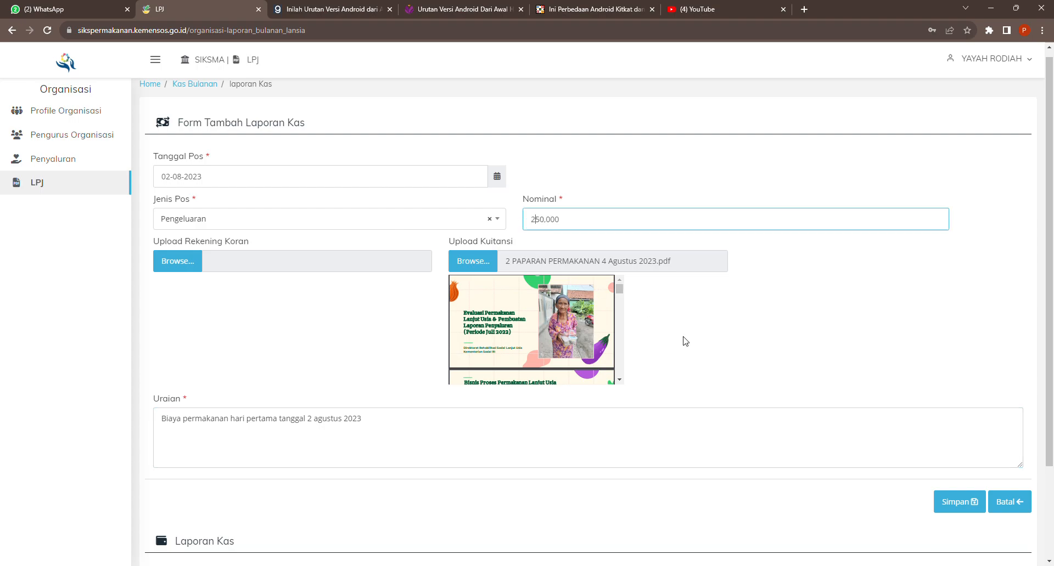
{"action": "triple_click", "coordinate": [384, 423]}
{"action": "left_click", "coordinate": [961, 502]}
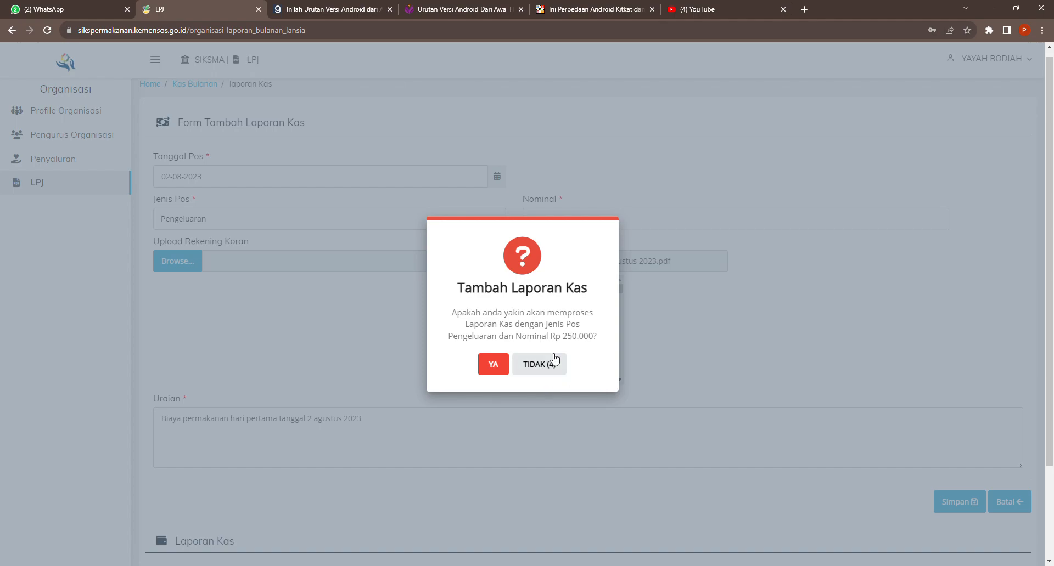
{"action": "left_click", "coordinate": [498, 366]}
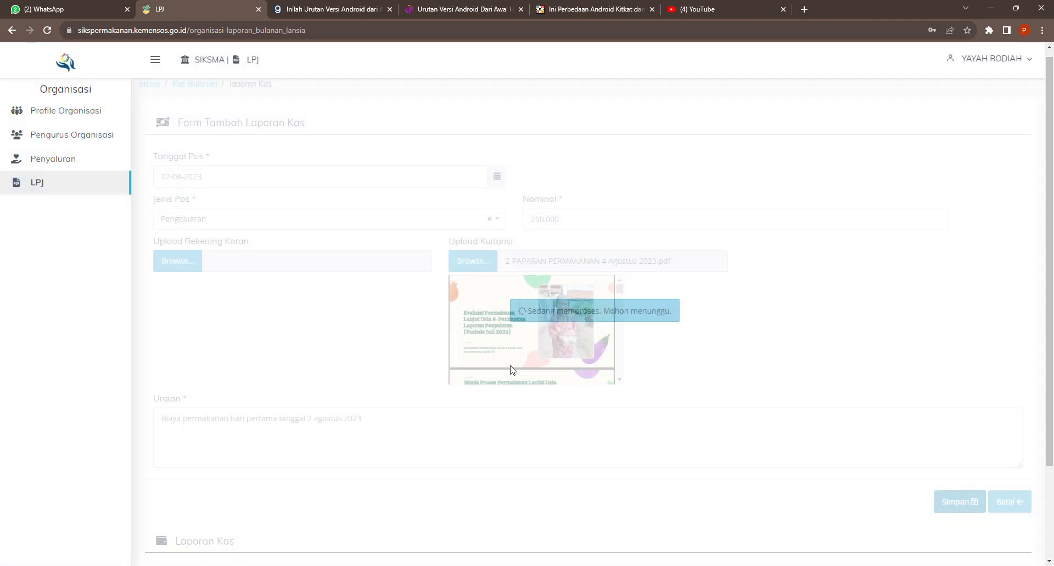
{"action": "scroll", "coordinate": [582, 369], "scroll_direction": "down", "scroll_amount": 1}
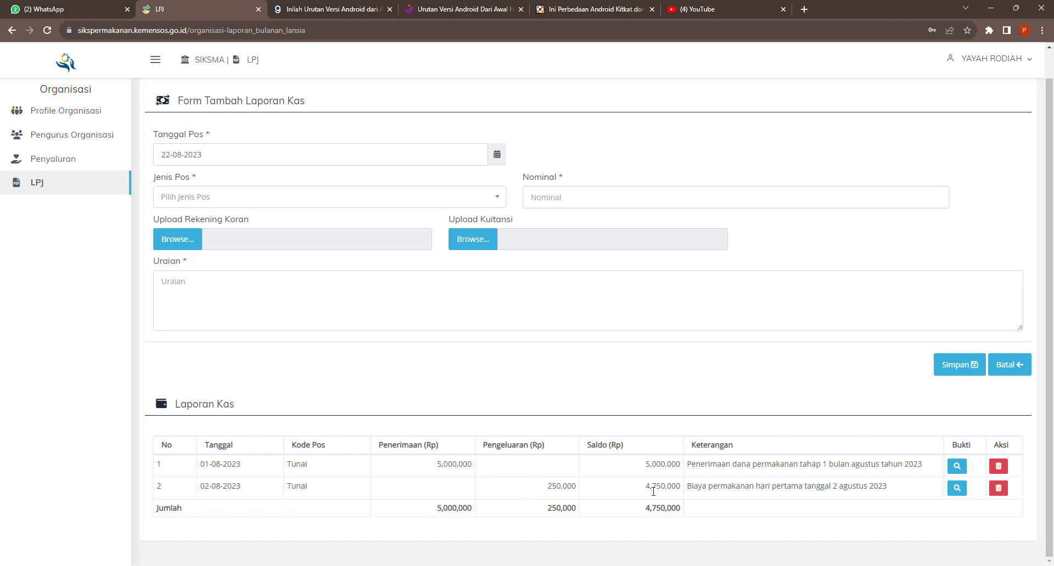
{"action": "left_click_drag", "start_coordinate": [645, 488], "coordinate": [743, 494]}
{"action": "left_click", "coordinate": [879, 499]}
{"action": "left_click_drag", "start_coordinate": [895, 486], "coordinate": [730, 486]}
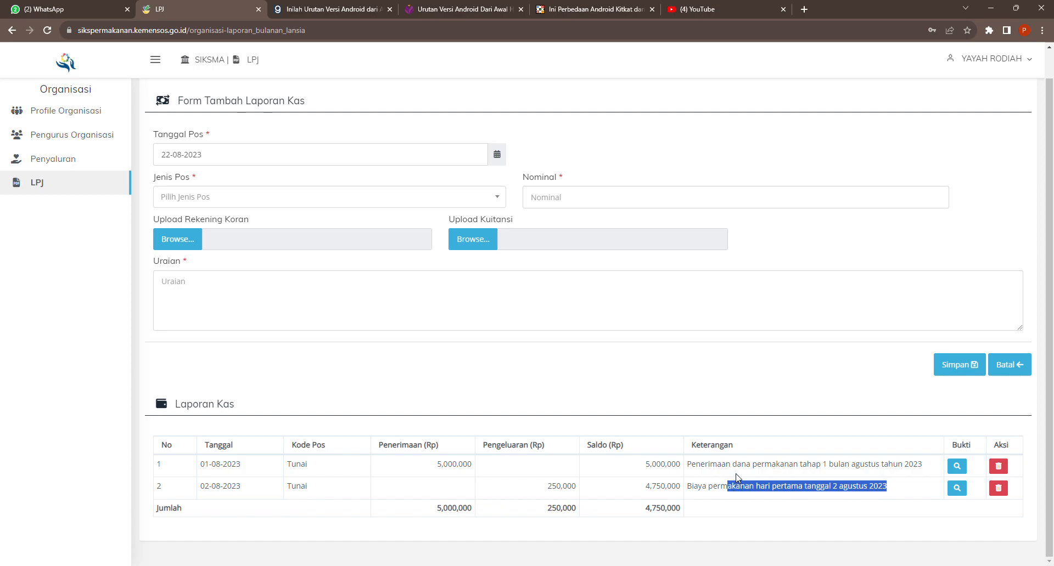
{"action": "left_click", "coordinate": [757, 404]}
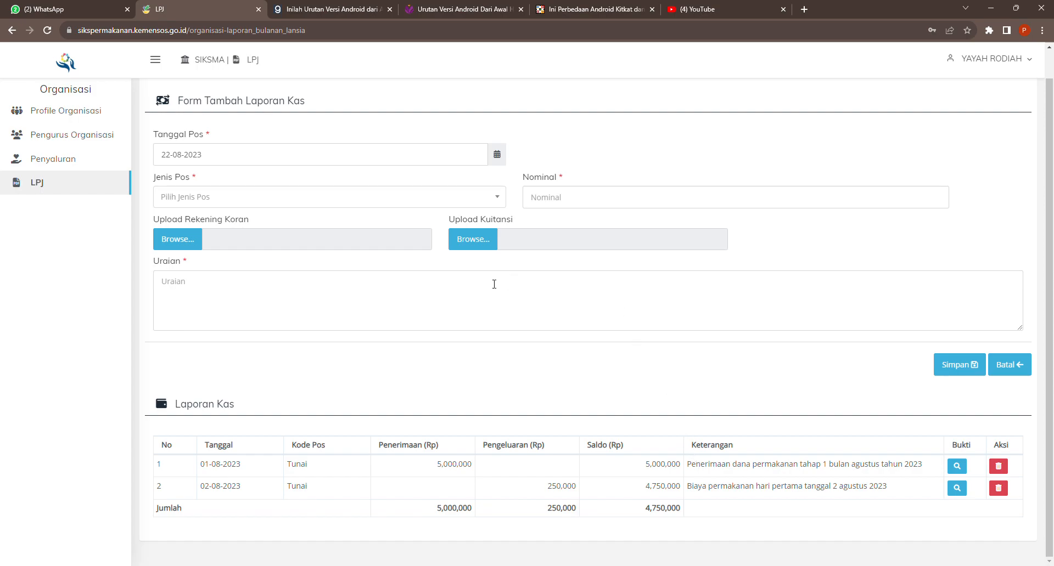
Fill in a Pengeluaran entry dated 02-08-2023 with Nominal 20,000 and 2 PAPARAN PERMAKANAN 4 Agustus 2023.pdf as the Kuitansi.
{"action": "left_click", "coordinate": [211, 156]}
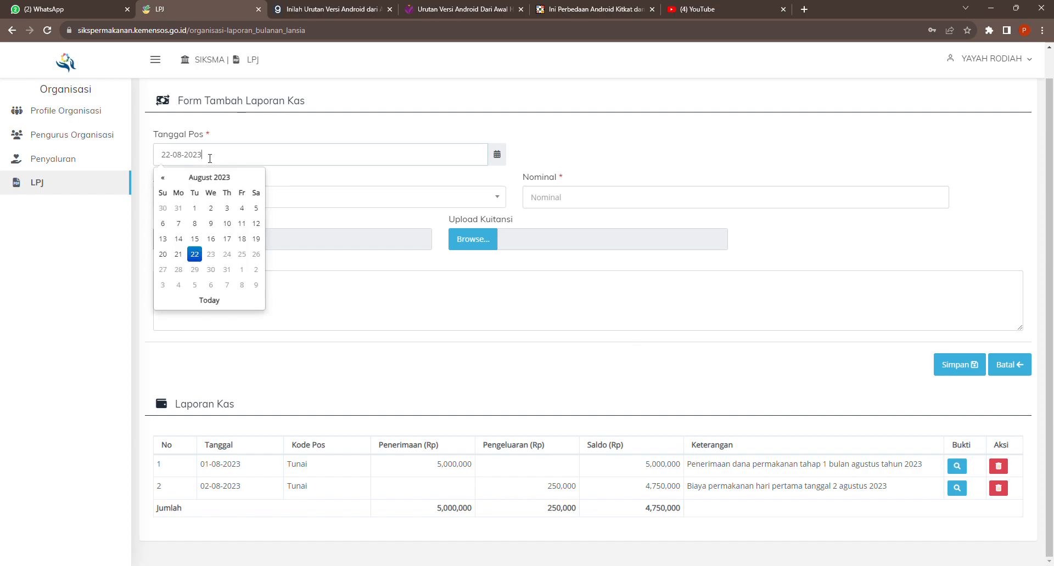
{"action": "left_click", "coordinate": [211, 208]}
{"action": "left_click", "coordinate": [206, 200]}
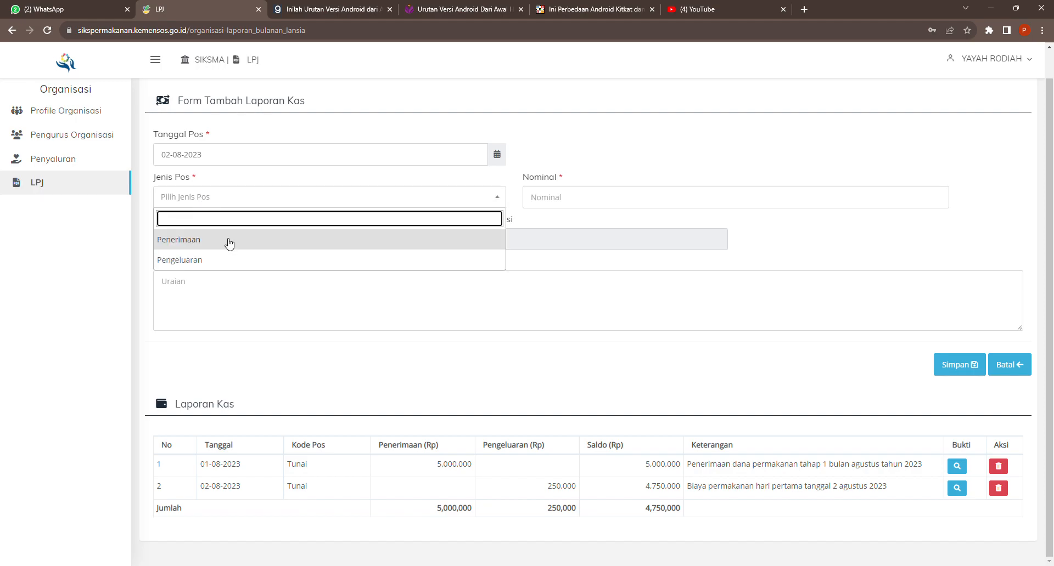
{"action": "left_click", "coordinate": [229, 258]}
{"action": "left_click", "coordinate": [593, 198]}
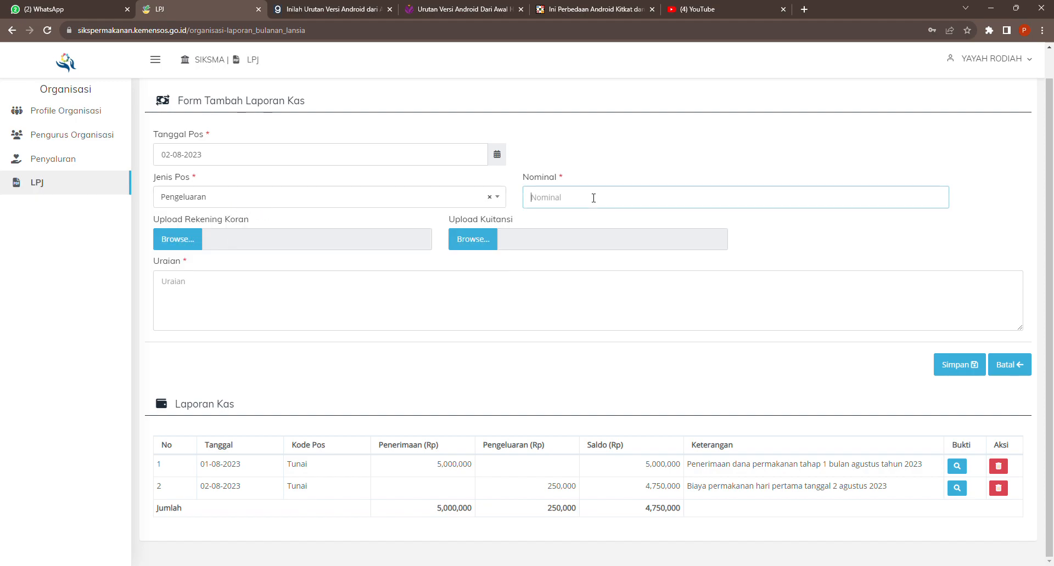
{"action": "type", "text": "200000"}
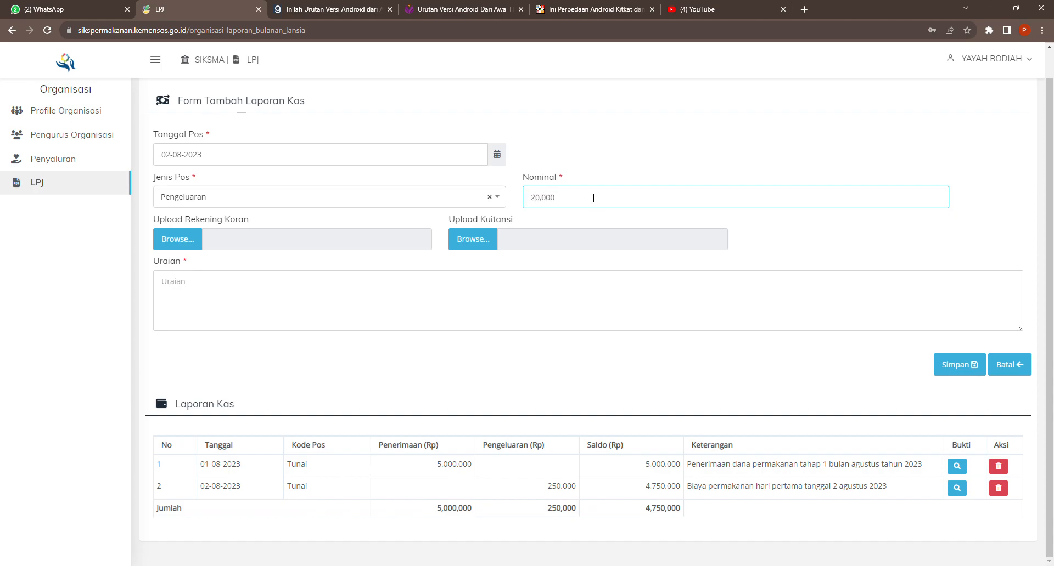
{"action": "left_click", "coordinate": [483, 245]}
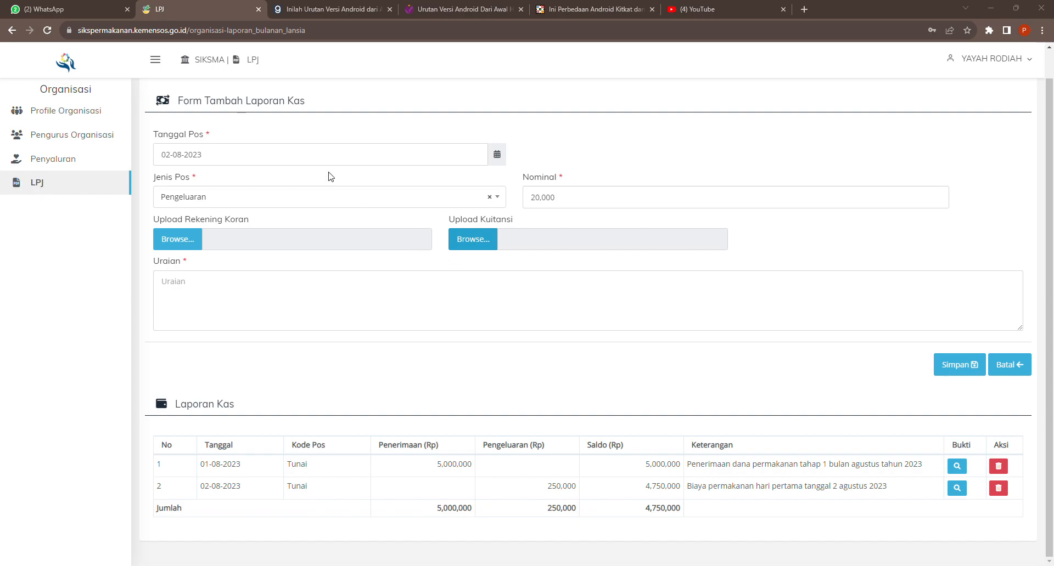
{"action": "left_click", "coordinate": [434, 278]}
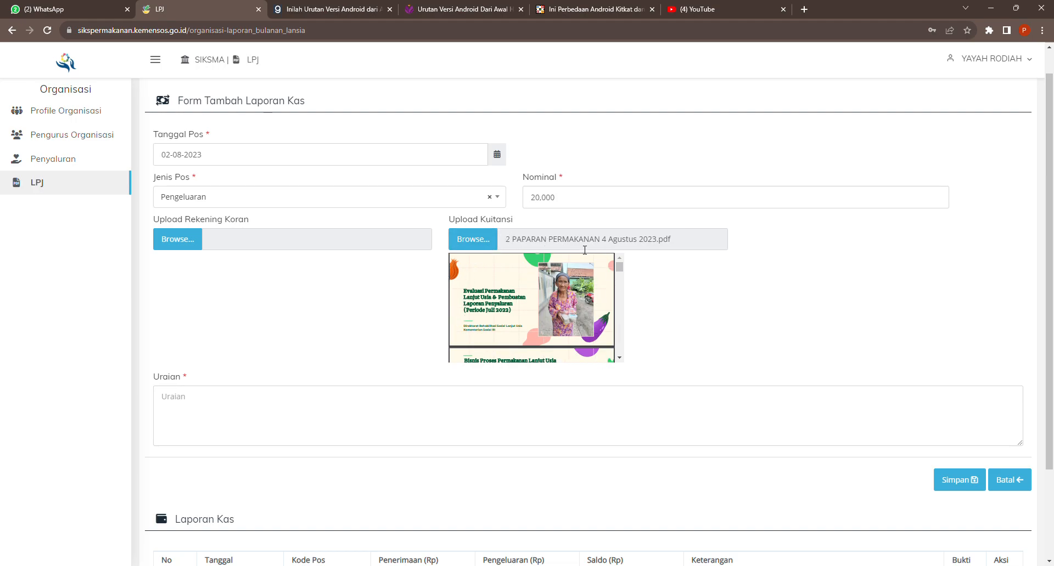
Enter "Pembelian pulsa untuk zoom meeting sebesar 20 ribu" as the Uraian and save the expense entry.
{"action": "left_click", "coordinate": [237, 406]}
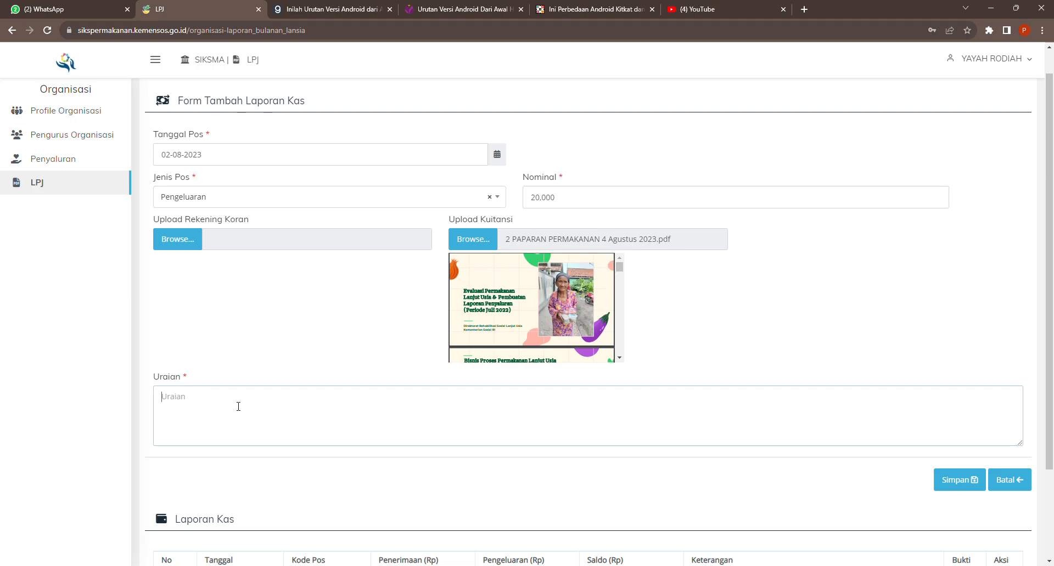
{"action": "type", "text": "Pembe"}
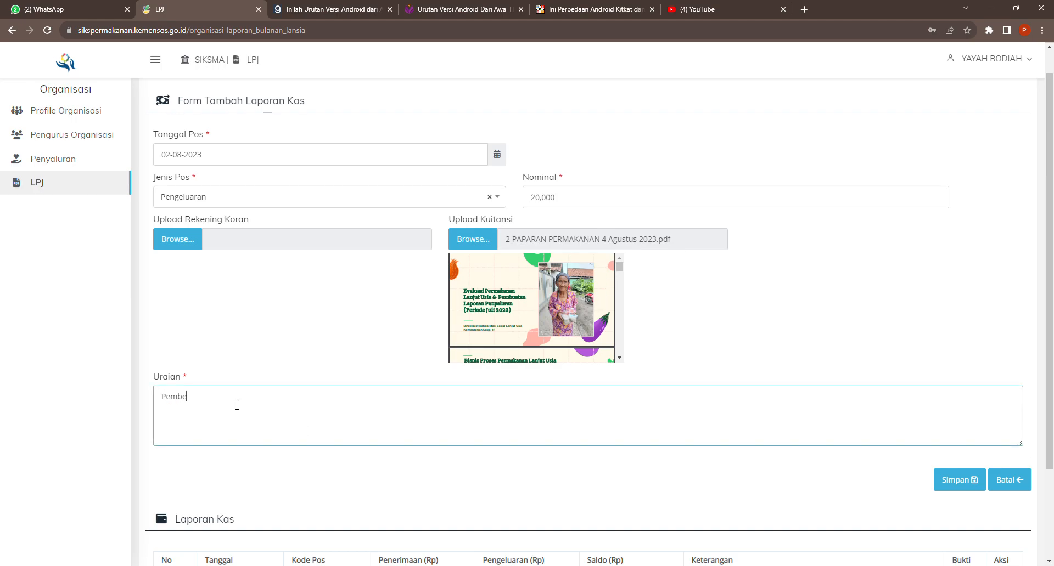
{"action": "type", "text": "lian pulsa untuk zoom meeting sebesar 20 ribu"}
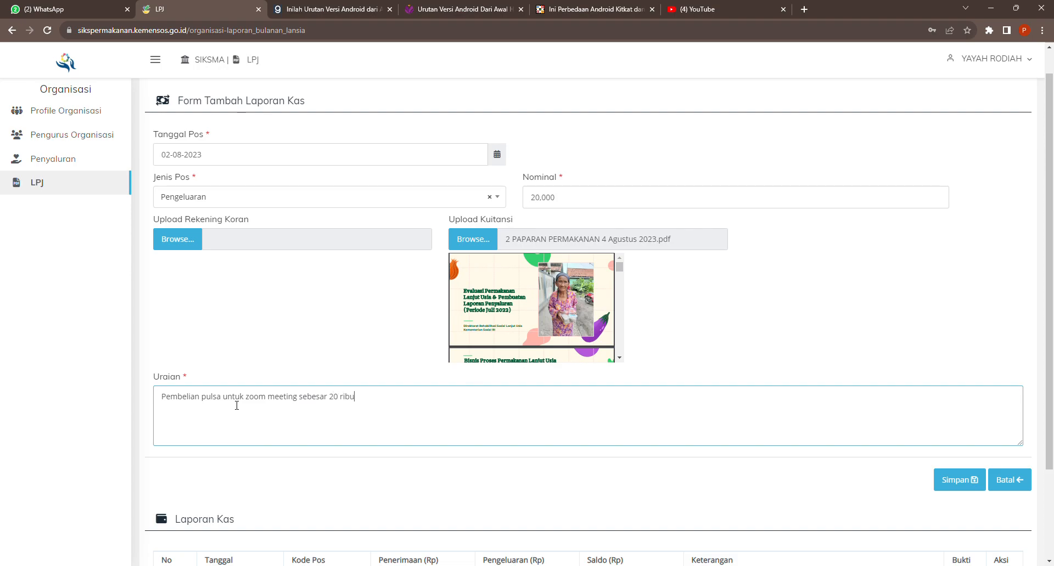
{"action": "left_click", "coordinate": [256, 426]}
{"action": "left_click_drag", "start_coordinate": [356, 404], "coordinate": [165, 406]}
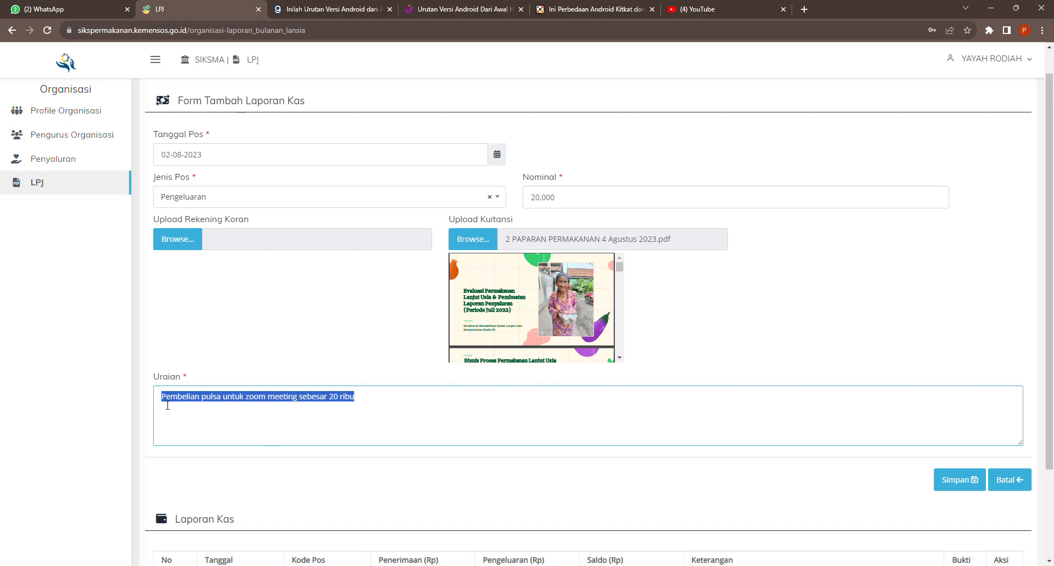
{"action": "left_click", "coordinate": [168, 407]}
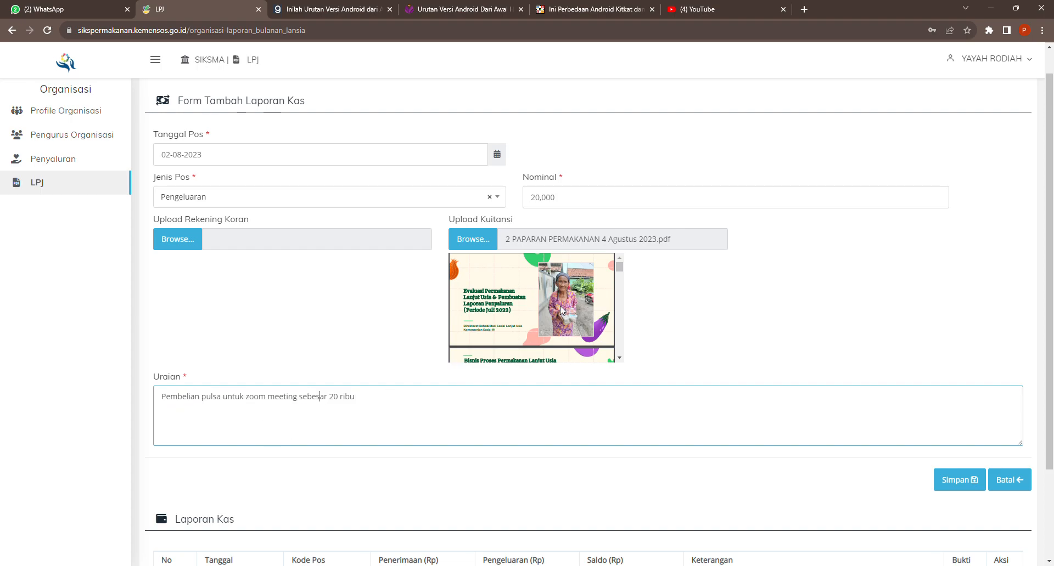
{"action": "left_click_drag", "start_coordinate": [370, 405], "coordinate": [152, 404]}
{"action": "left_click", "coordinate": [385, 409]}
{"action": "left_click", "coordinate": [960, 479]}
{"action": "left_click", "coordinate": [503, 371]}
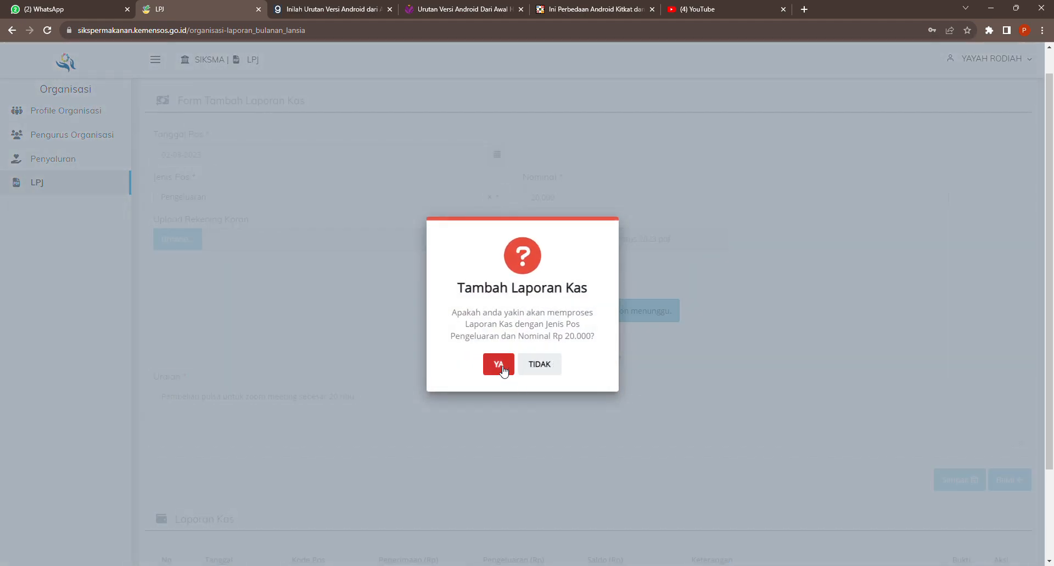
{"action": "scroll", "coordinate": [689, 341], "scroll_direction": "down", "scroll_amount": 1}
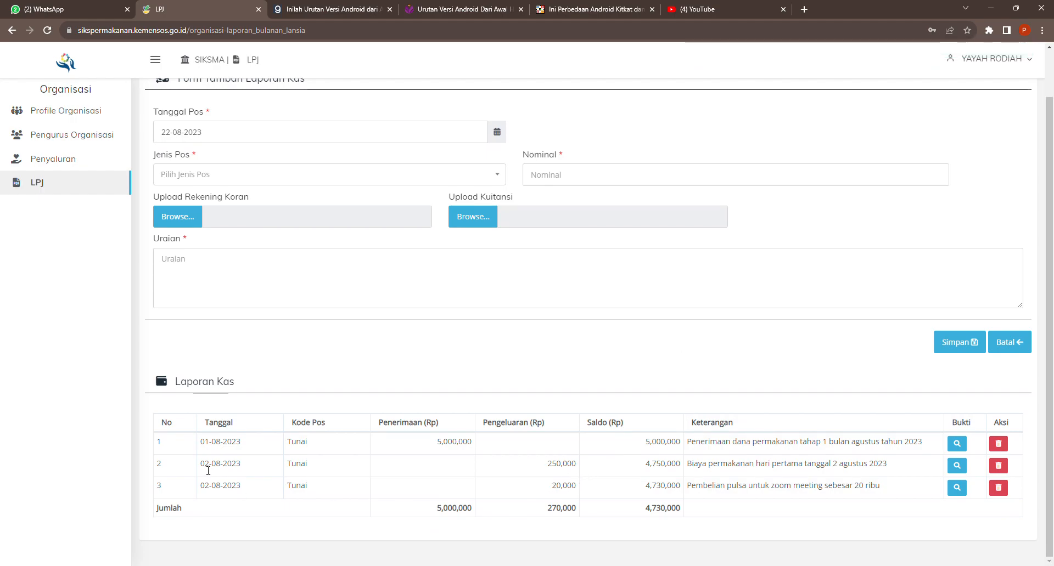
{"action": "left_click_drag", "start_coordinate": [209, 471], "coordinate": [242, 494]}
{"action": "left_click", "coordinate": [266, 496]}
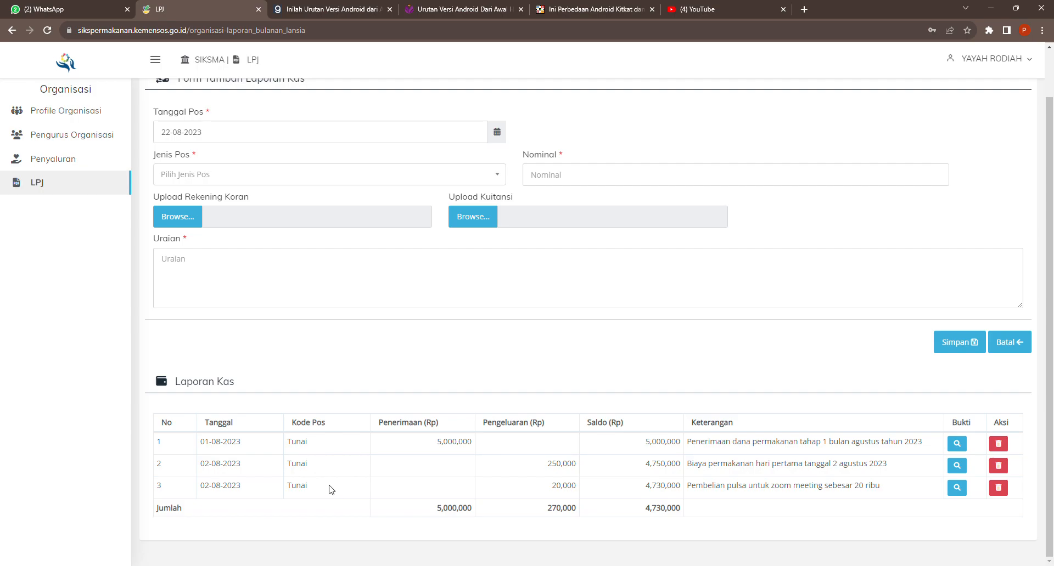
Fill in a Pengeluaran entry dated 02-08-2023 with Nominal 50,000 and 2 PAPARAN PERMAKANAN 4 Agustus 2023.pdf as the Kuitansi.
{"action": "scroll", "coordinate": [331, 490], "scroll_direction": "up", "scroll_amount": 1}
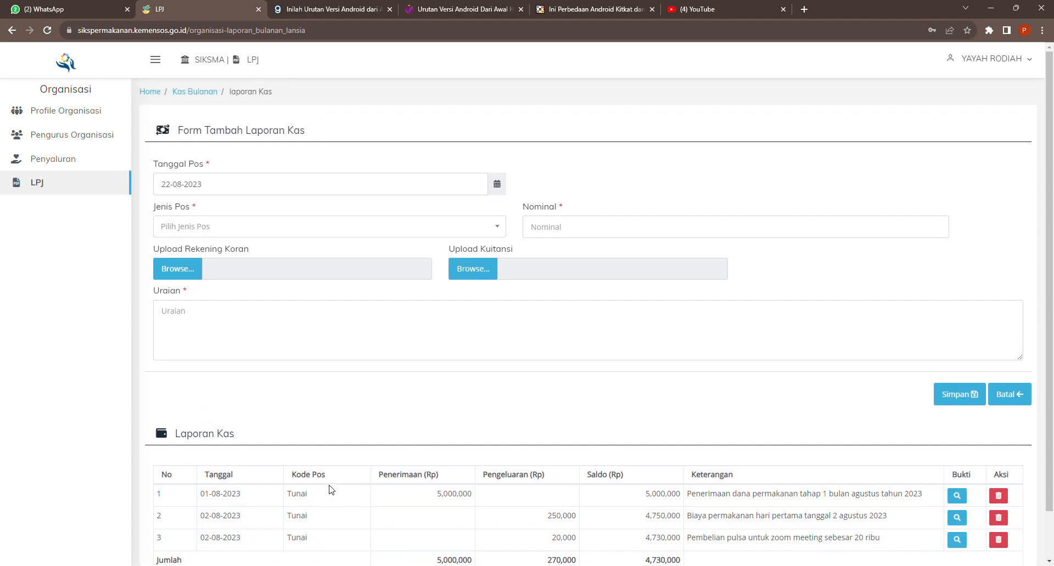
{"action": "left_click", "coordinate": [203, 190]}
{"action": "left_click", "coordinate": [217, 242]}
{"action": "left_click", "coordinate": [197, 228]}
{"action": "left_click", "coordinate": [207, 297]}
{"action": "left_click", "coordinate": [572, 236]}
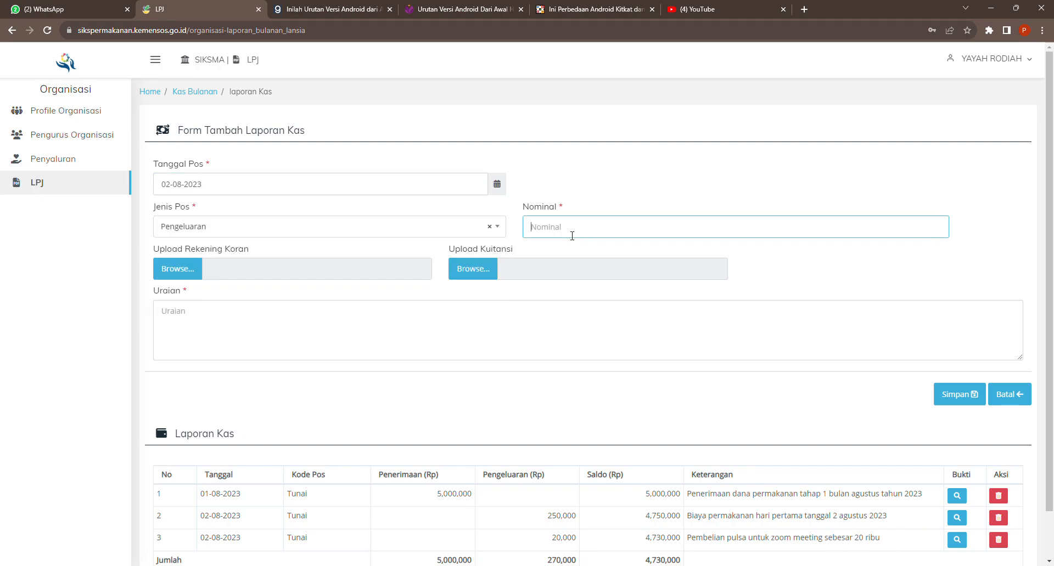
{"action": "type", "text": "500000"}
{"action": "left_click", "coordinate": [487, 269]}
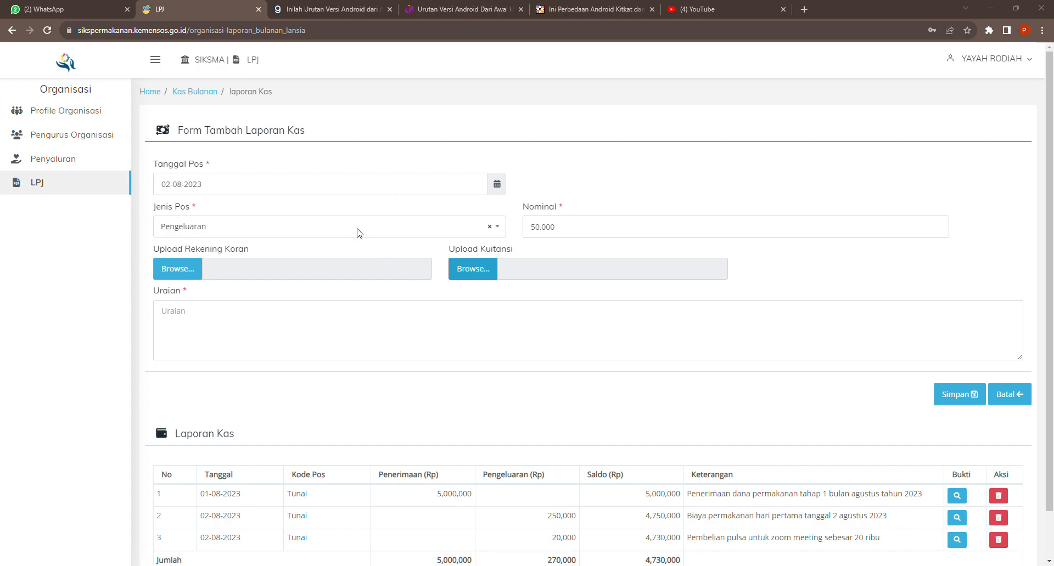
{"action": "left_click", "coordinate": [236, 160]}
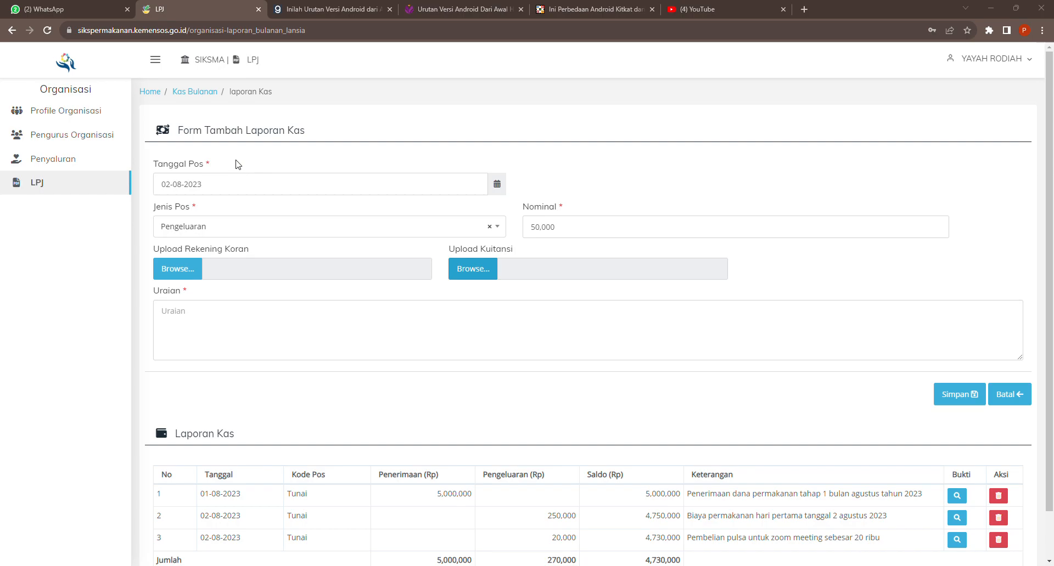
{"action": "left_click", "coordinate": [417, 278]}
Enter "Pembelian keranjang tempat makanan untuk di motor" as the Uraian and save the expense entry.
{"action": "scroll", "coordinate": [230, 330], "scroll_direction": "down", "scroll_amount": 2}
{"action": "left_click", "coordinate": [236, 331]}
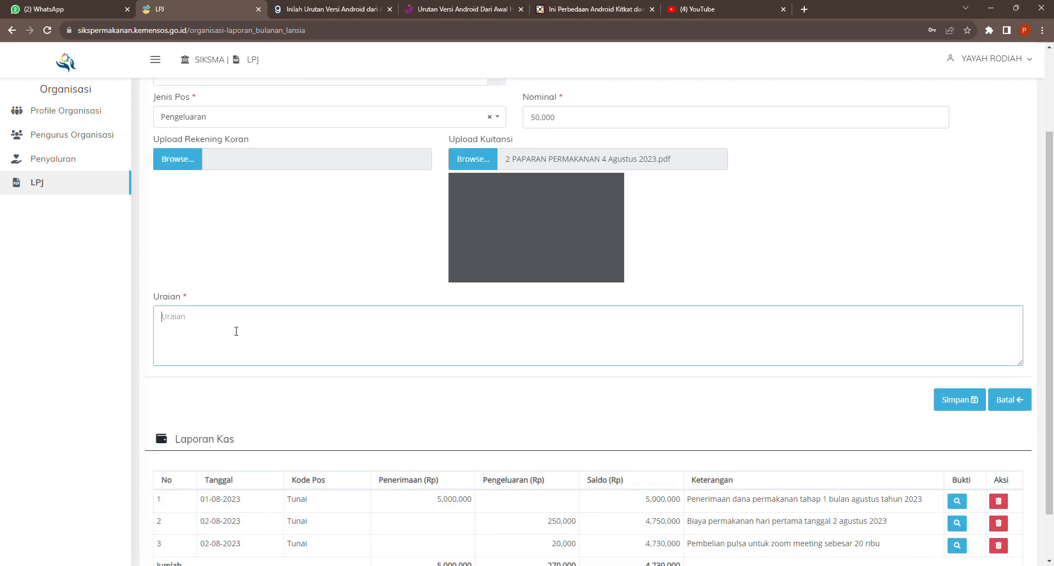
{"action": "type", "text": "Pembelian keranjang tempat makanan untuk di motor"}
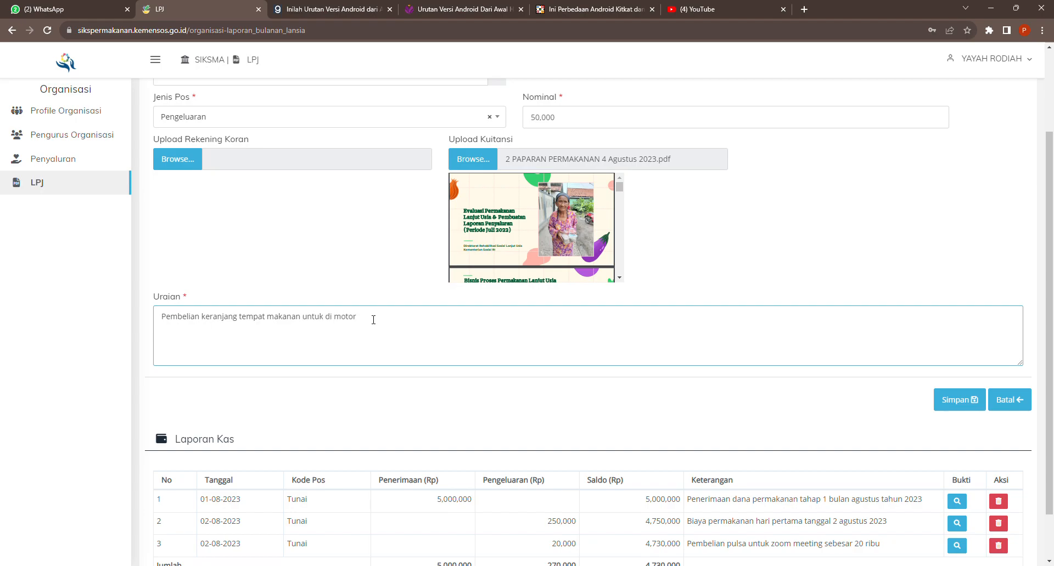
{"action": "left_click_drag", "start_coordinate": [376, 320], "coordinate": [162, 335]}
{"action": "left_click", "coordinate": [402, 339]}
{"action": "scroll", "coordinate": [940, 379], "scroll_direction": "down", "scroll_amount": 1}
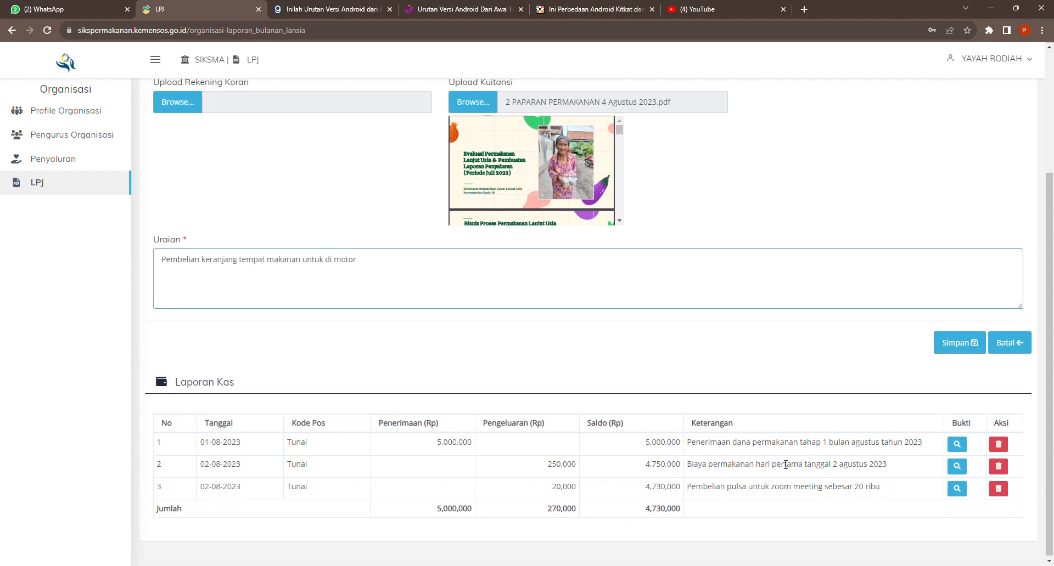
{"action": "left_click", "coordinate": [943, 342]}
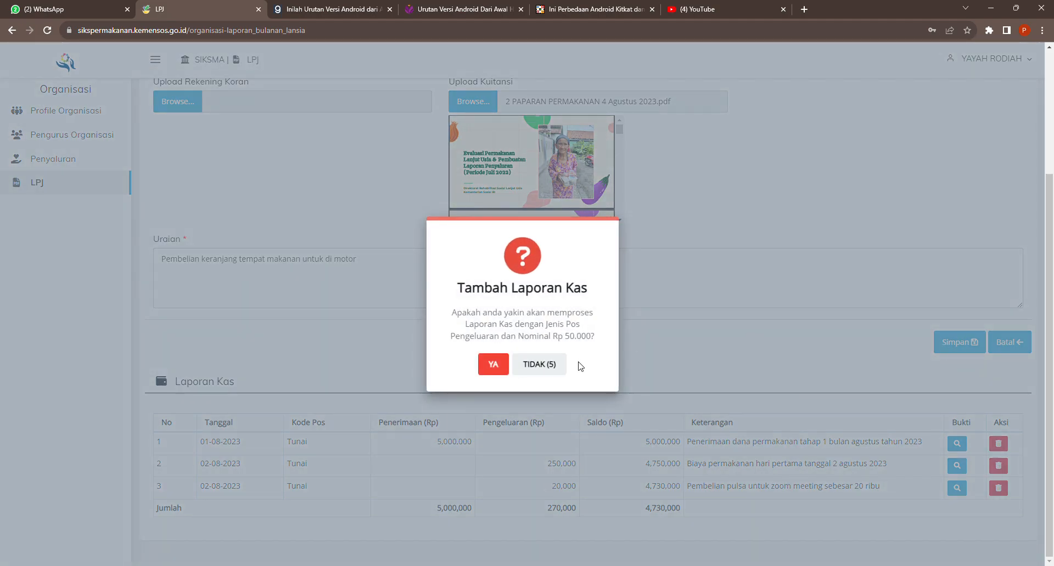
{"action": "left_click", "coordinate": [493, 364]}
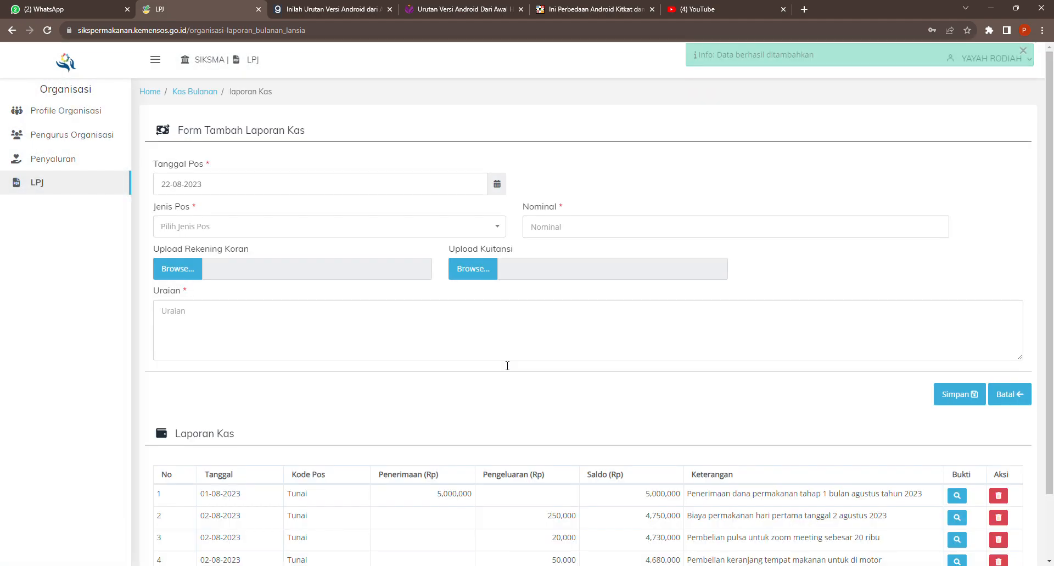
{"action": "scroll", "coordinate": [516, 371], "scroll_direction": "down", "scroll_amount": 1}
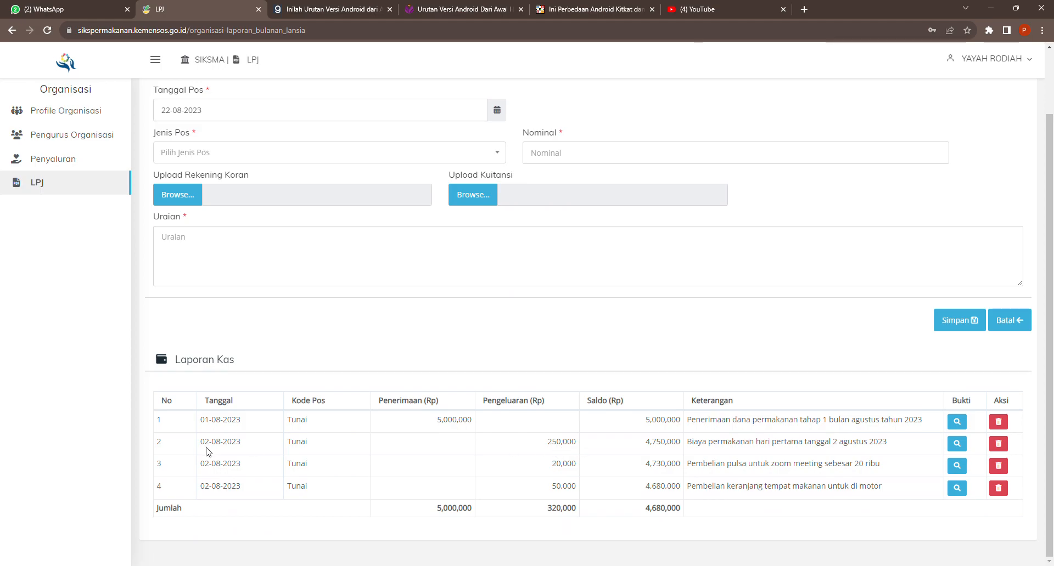
{"action": "left_click_drag", "start_coordinate": [201, 439], "coordinate": [245, 487]}
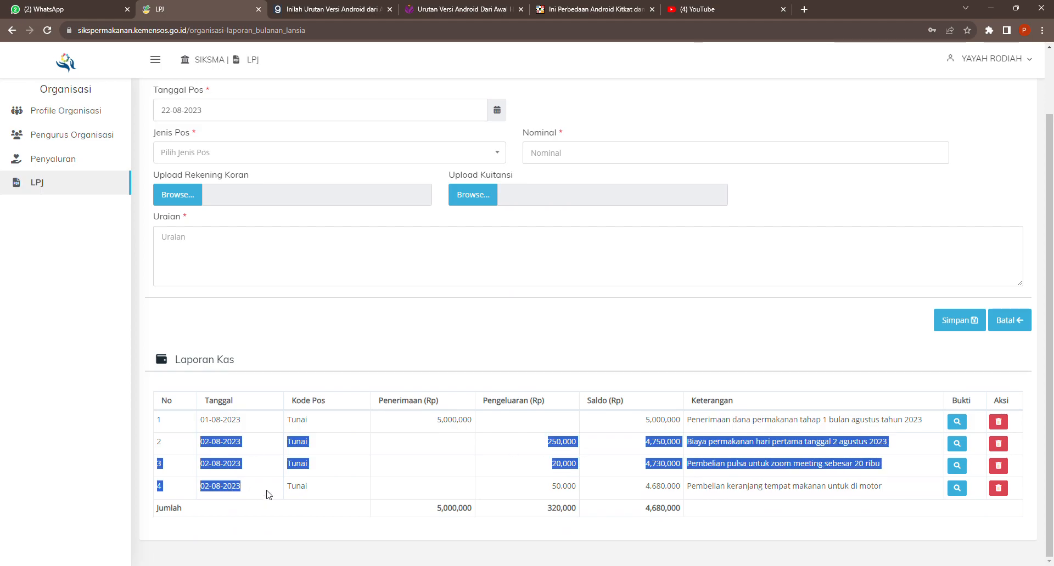
{"action": "left_click", "coordinate": [269, 494]}
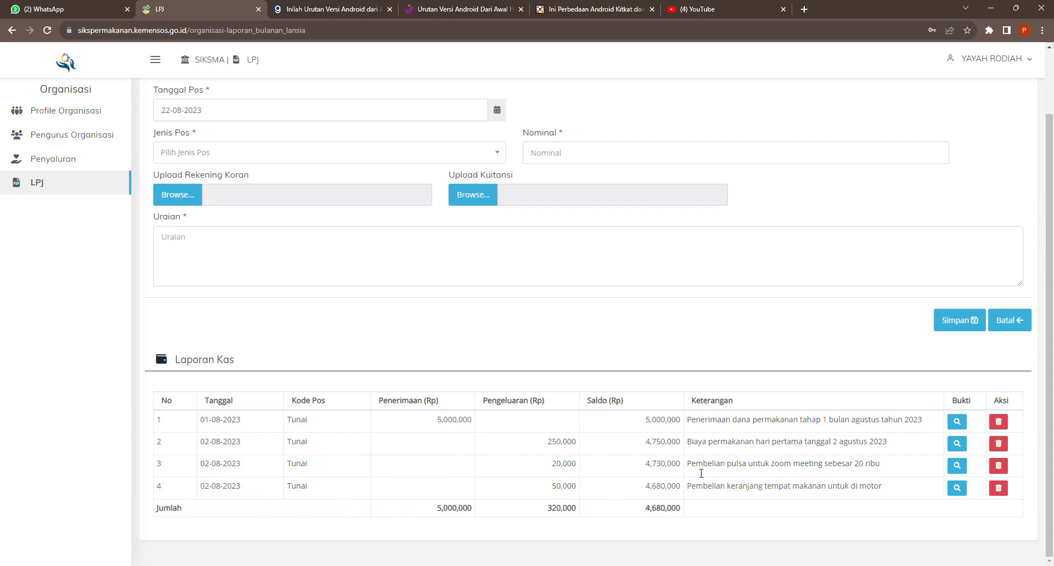
{"action": "left_click_drag", "start_coordinate": [646, 486], "coordinate": [684, 495]}
{"action": "left_click", "coordinate": [755, 504]}
Fill in a Pengeluaran entry dated 03-08-2023 with Nominal 250,000 and 2 PAPARAN PERMAKANAN 4 Agustus 2023.pdf as the Kuitansi.
{"action": "scroll", "coordinate": [571, 516], "scroll_direction": "up", "scroll_amount": 2}
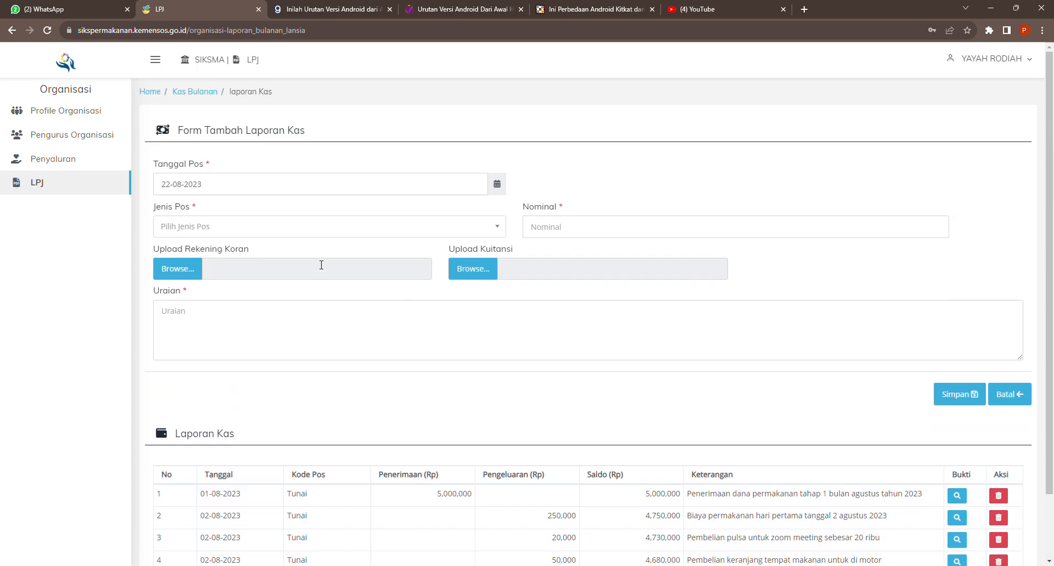
{"action": "left_click", "coordinate": [223, 192]}
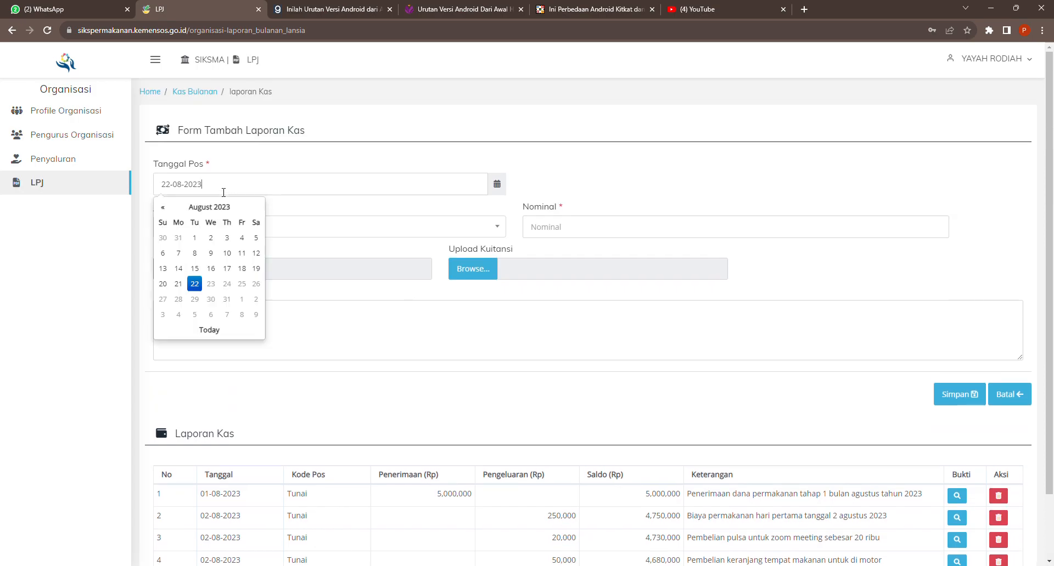
{"action": "left_click", "coordinate": [230, 236]}
{"action": "left_click", "coordinate": [220, 233]}
{"action": "left_click", "coordinate": [229, 290]}
{"action": "left_click", "coordinate": [538, 234]}
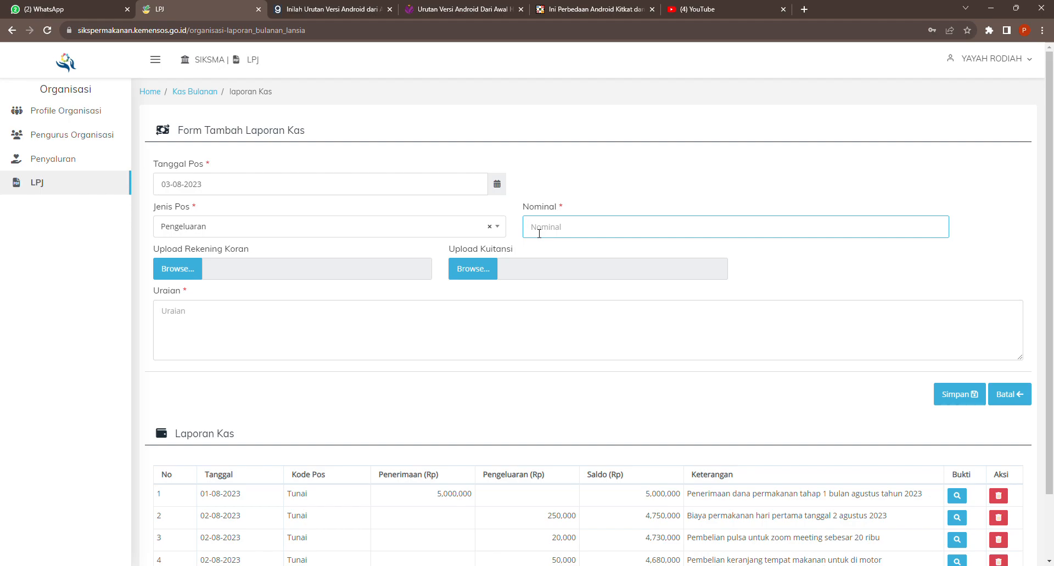
{"action": "scroll", "coordinate": [547, 248], "scroll_direction": "down", "scroll_amount": 1}
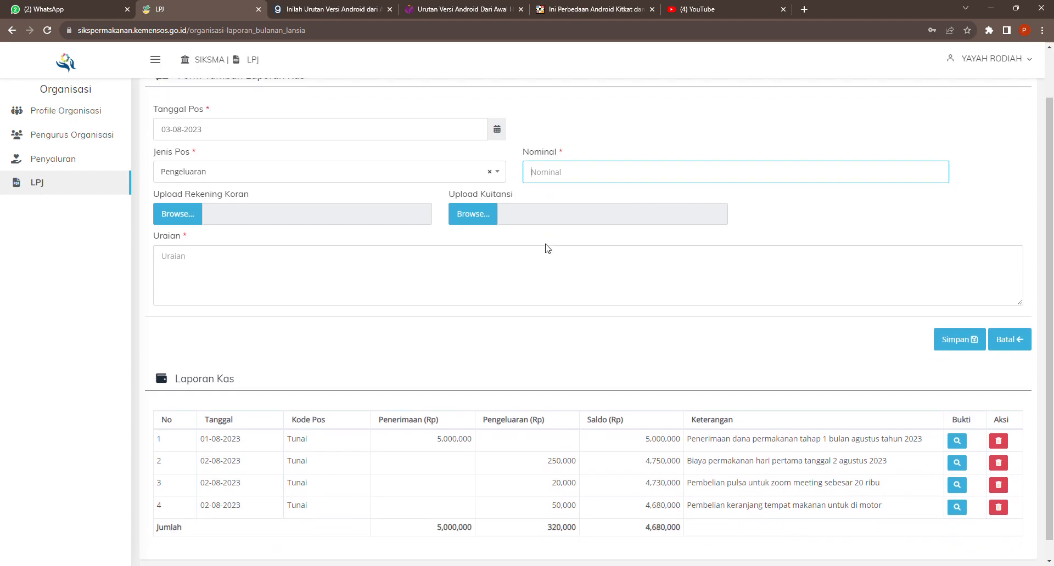
{"action": "scroll", "coordinate": [547, 248], "scroll_direction": "up", "scroll_amount": 1}
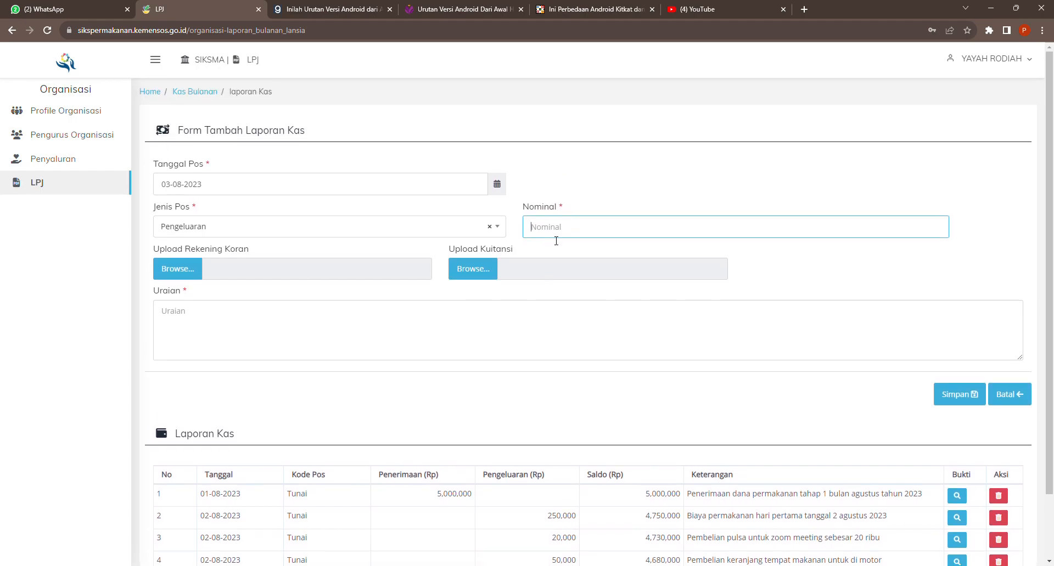
{"action": "type", "text": "2500000"}
{"action": "left_click", "coordinate": [471, 272]}
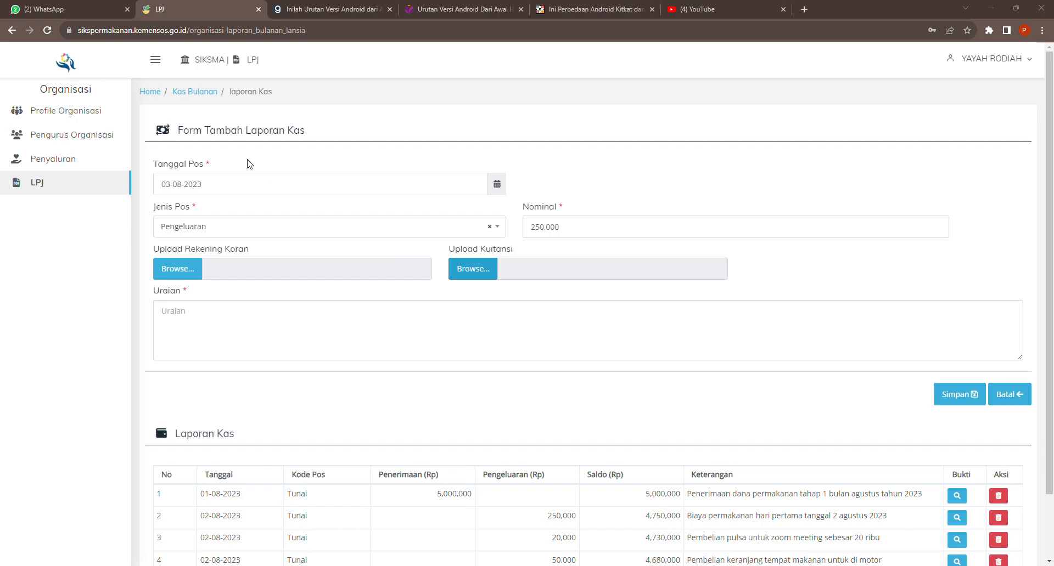
{"action": "left_click", "coordinate": [429, 282]}
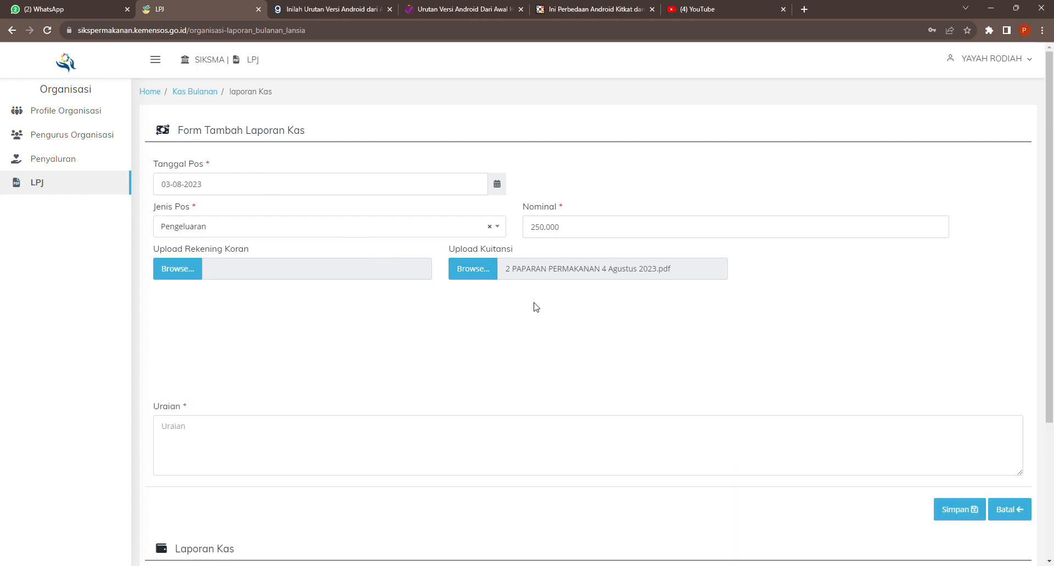
Enter "Biaya permakanan hari kedua tanggal 3 agustus 2023" as the Uraian and save the expense entry.
{"action": "scroll", "coordinate": [605, 320], "scroll_direction": "down", "scroll_amount": 2}
{"action": "left_click", "coordinate": [252, 329]}
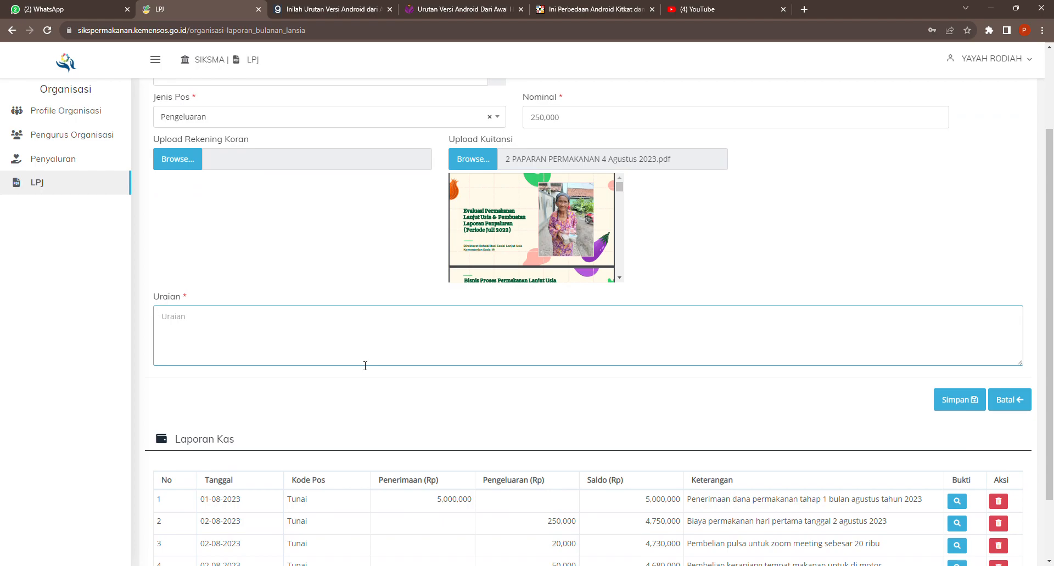
{"action": "scroll", "coordinate": [367, 364], "scroll_direction": "down", "scroll_amount": 1}
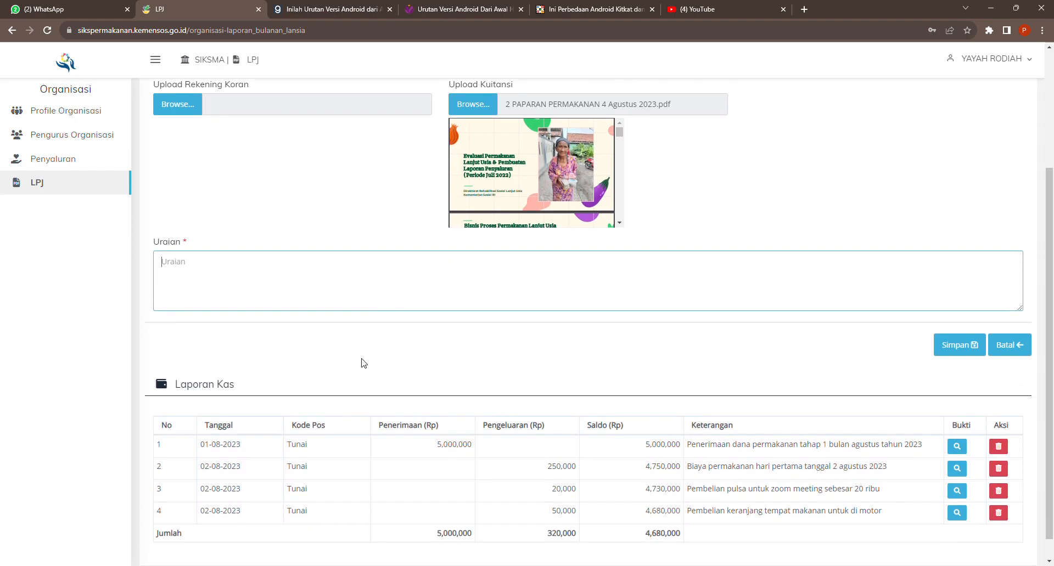
{"action": "type", "text": "Biaya"}
{"action": "type", "text": "permakanan gari"}
{"action": "type", "text": "hari kedua tangg"}
{"action": "type", "text": "al 3 agust"}
{"action": "type", "text": "us 2023"}
{"action": "left_click_drag", "start_coordinate": [378, 266], "coordinate": [163, 272]}
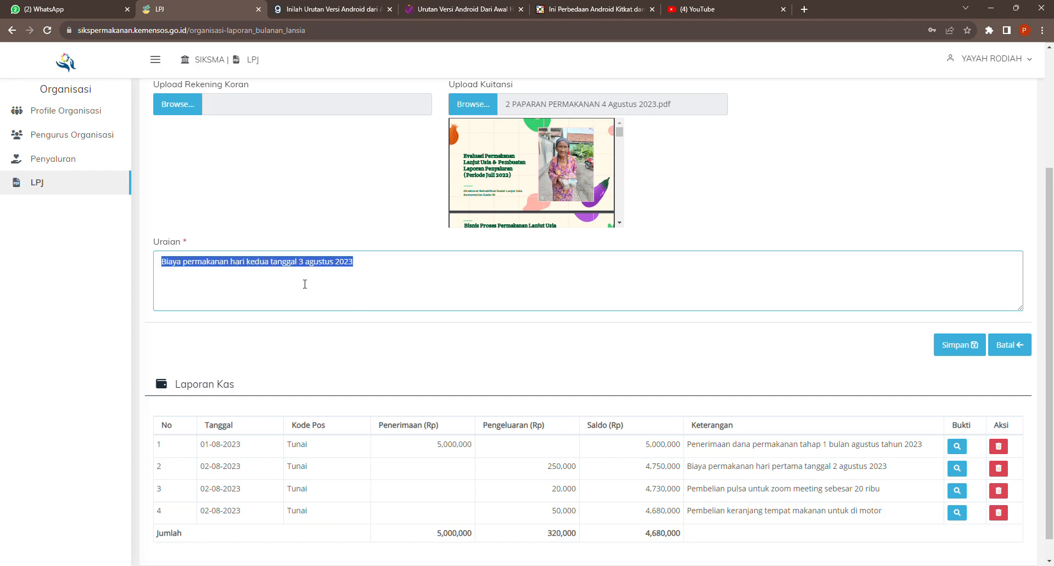
{"action": "left_click", "coordinate": [372, 284]}
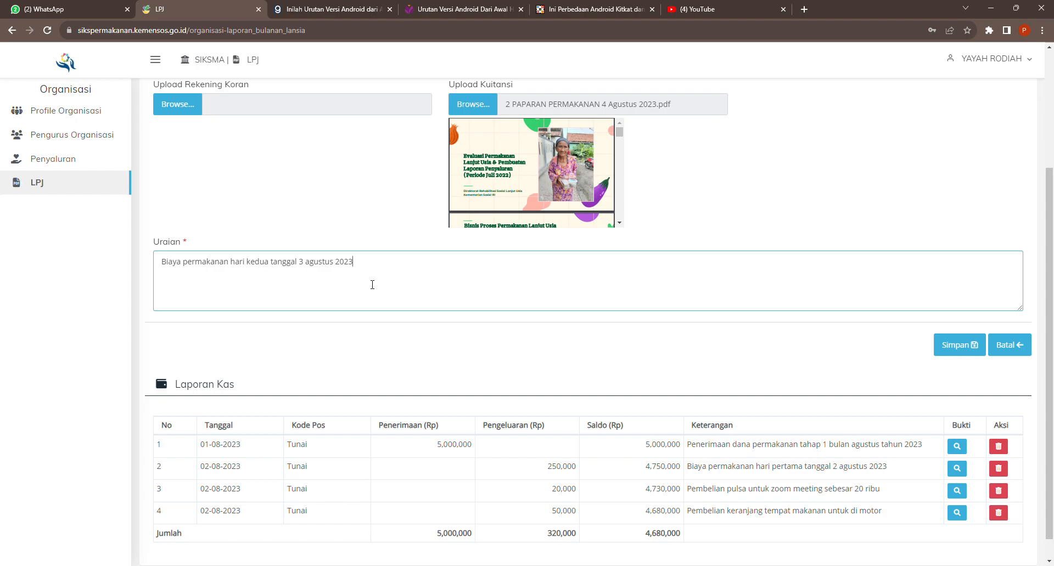
{"action": "left_click", "coordinate": [954, 343]}
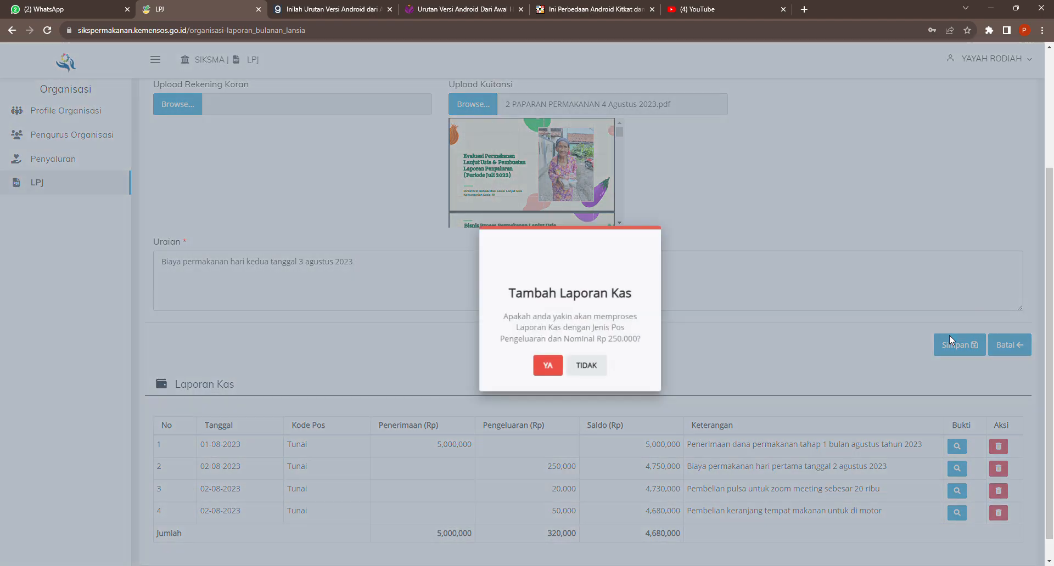
{"action": "left_click", "coordinate": [491, 365]}
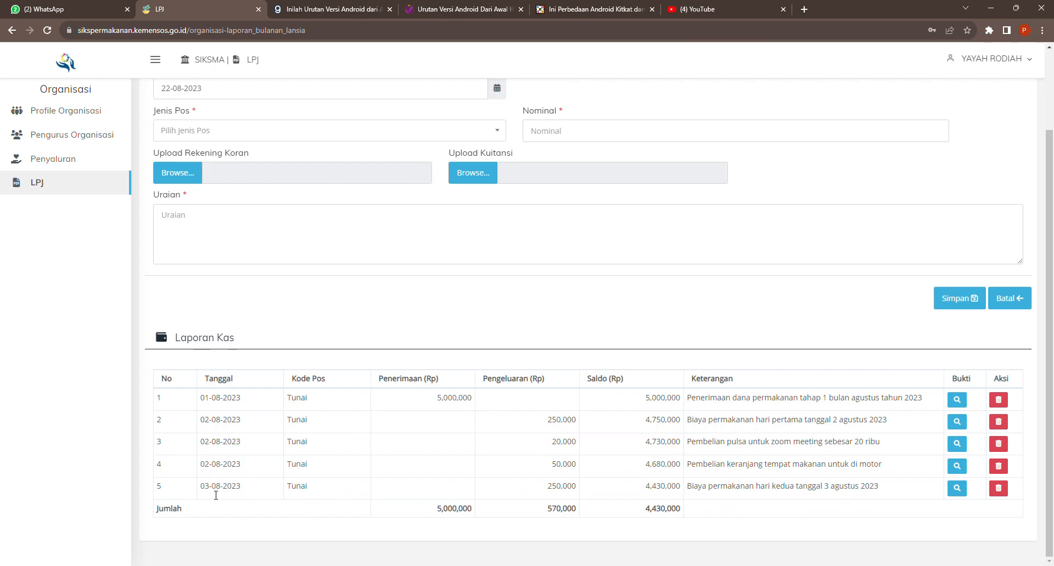
{"action": "left_click_drag", "start_coordinate": [171, 488], "coordinate": [152, 488]}
{"action": "left_click", "coordinate": [245, 489]}
{"action": "left_click_drag", "start_coordinate": [879, 487], "coordinate": [680, 488]}
{"action": "left_click", "coordinate": [799, 507]}
Fill in a Pengeluaran entry dated 04-08-2023 with Nominal 250,000 and 2 PAPARAN PERMAKANAN 4 Agustus 2023.pdf as the Kuitansi.
{"action": "scroll", "coordinate": [750, 522], "scroll_direction": "up", "scroll_amount": 2}
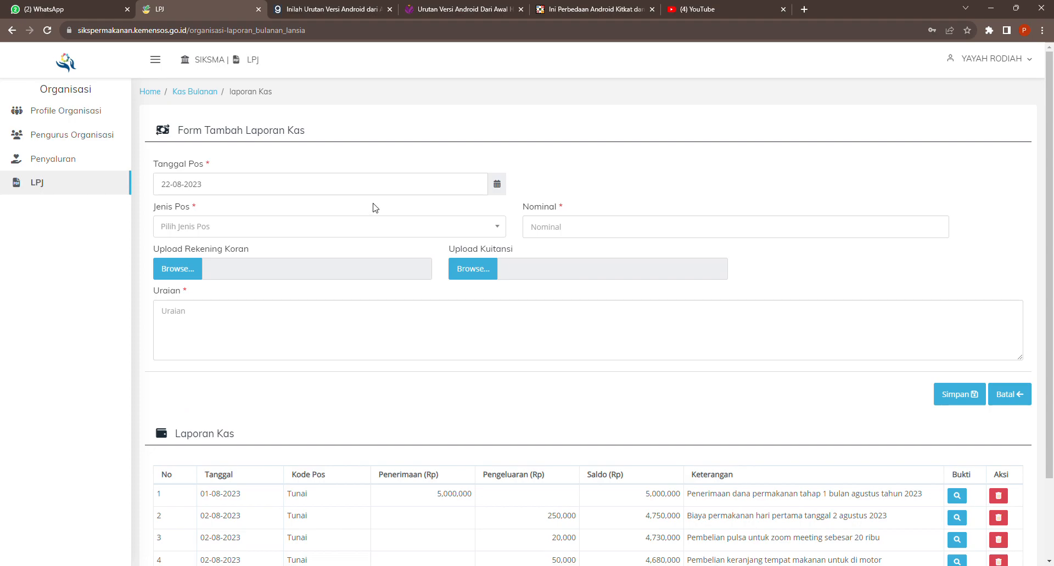
{"action": "left_click", "coordinate": [315, 192]}
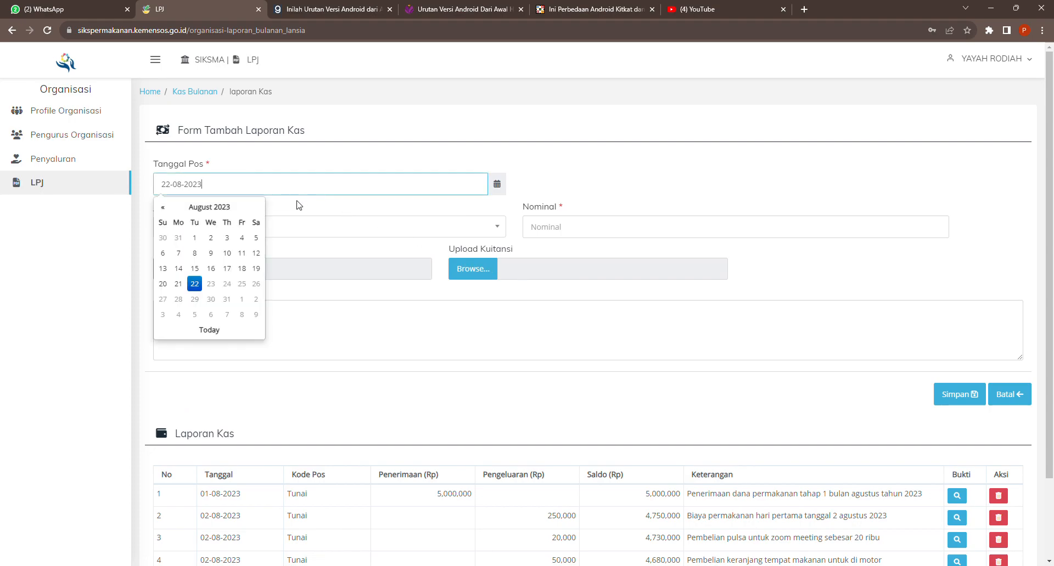
{"action": "left_click", "coordinate": [242, 237]}
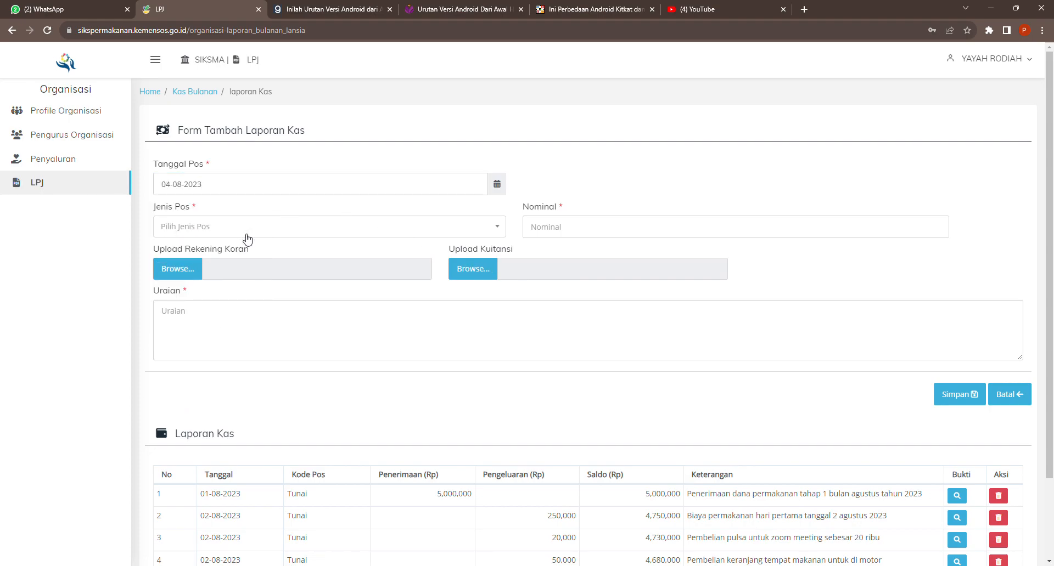
{"action": "left_click", "coordinate": [244, 227]}
{"action": "left_click", "coordinate": [250, 290]}
{"action": "left_click", "coordinate": [561, 234]}
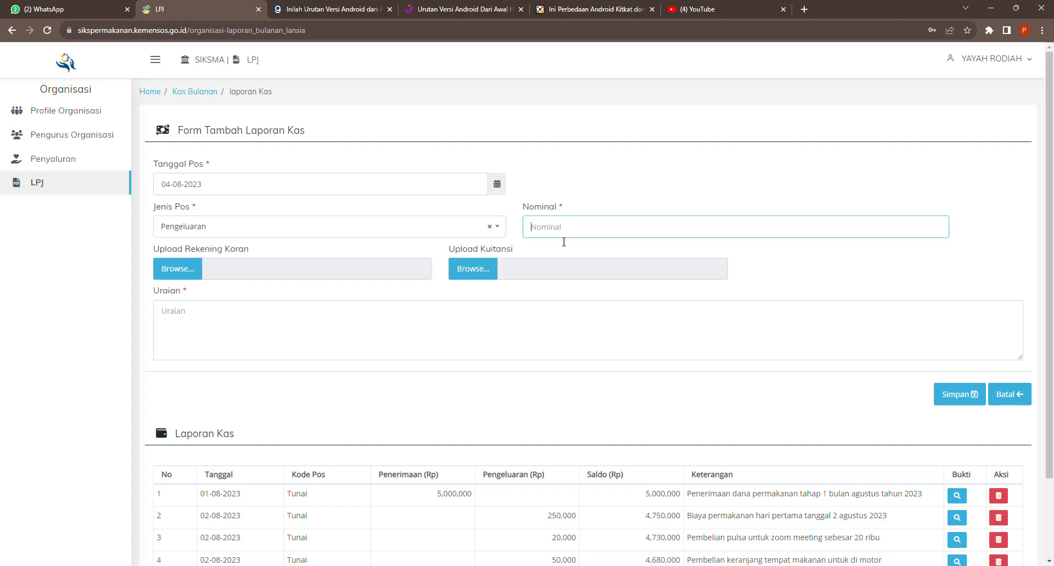
{"action": "type", "text": "2500000"}
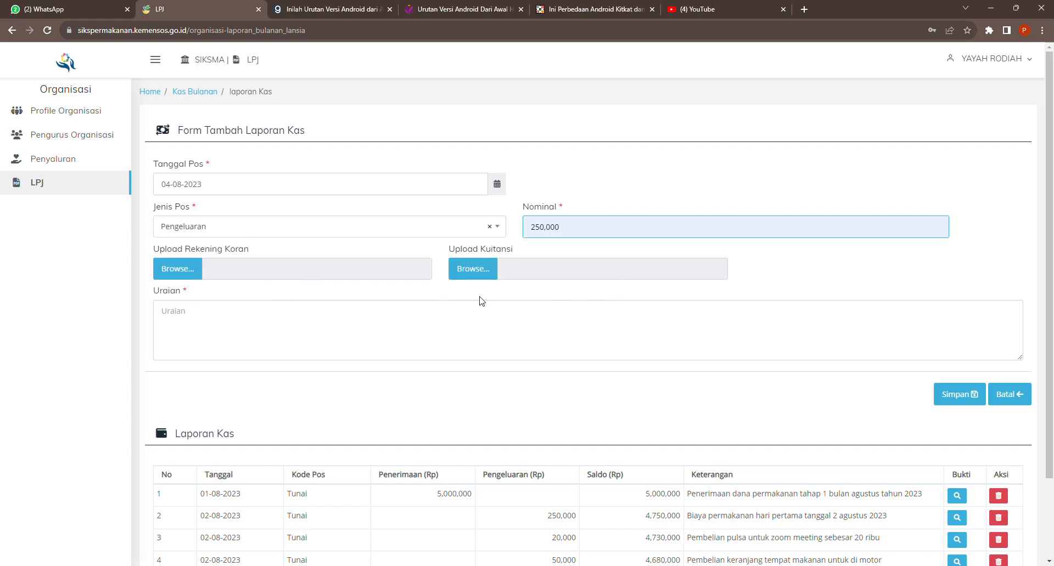
{"action": "left_click", "coordinate": [471, 270]}
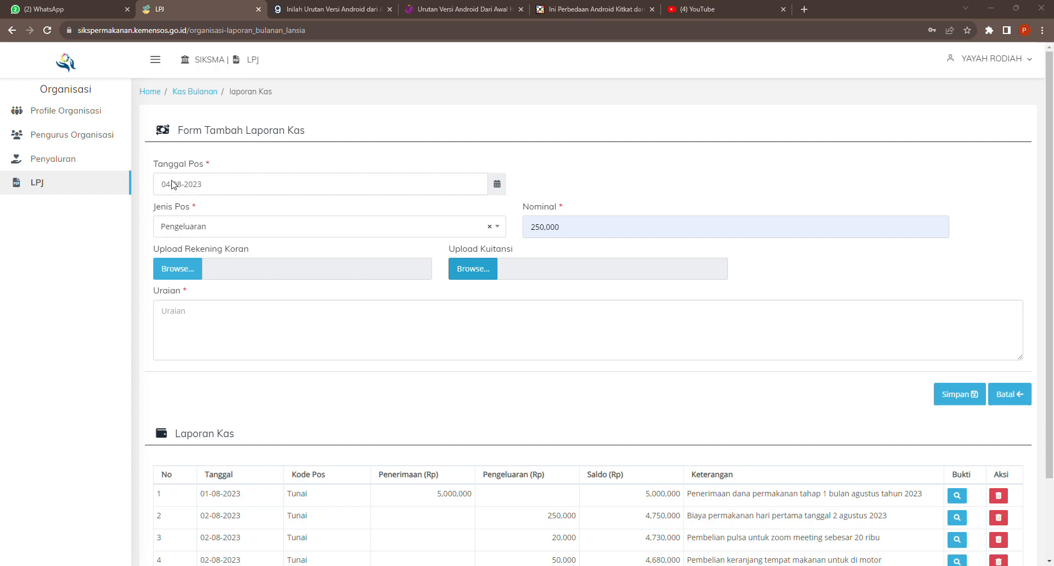
{"action": "left_click", "coordinate": [178, 163]}
{"action": "left_click", "coordinate": [443, 278]}
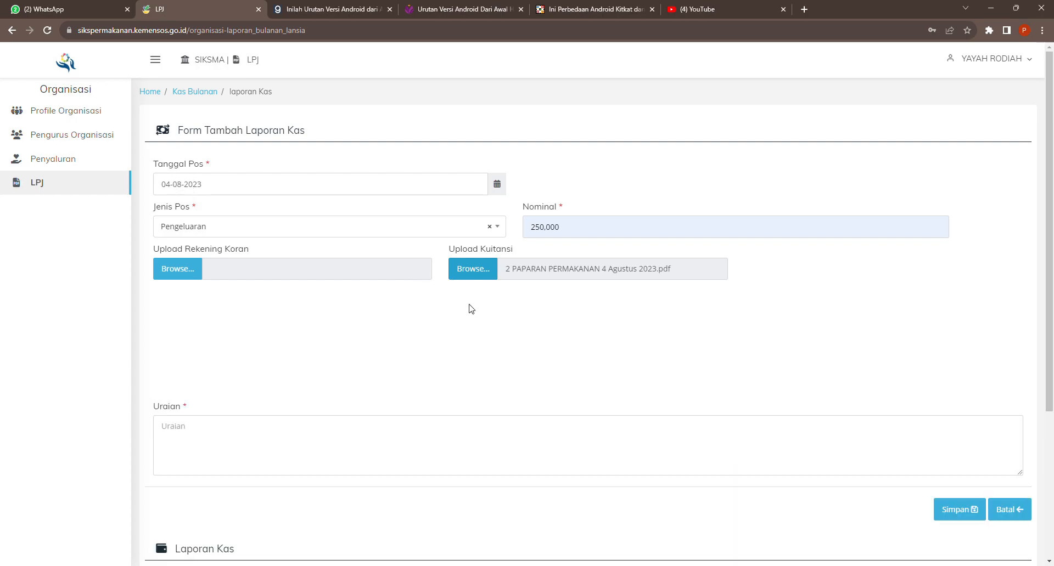
Enter "Biaya permakanan hari ke 3" as the Uraian and save the expense entry.
{"action": "left_click", "coordinate": [230, 444]}
{"action": "type", "text": "P"}
{"action": "scroll", "coordinate": [235, 448], "scroll_direction": "down", "scroll_amount": 4}
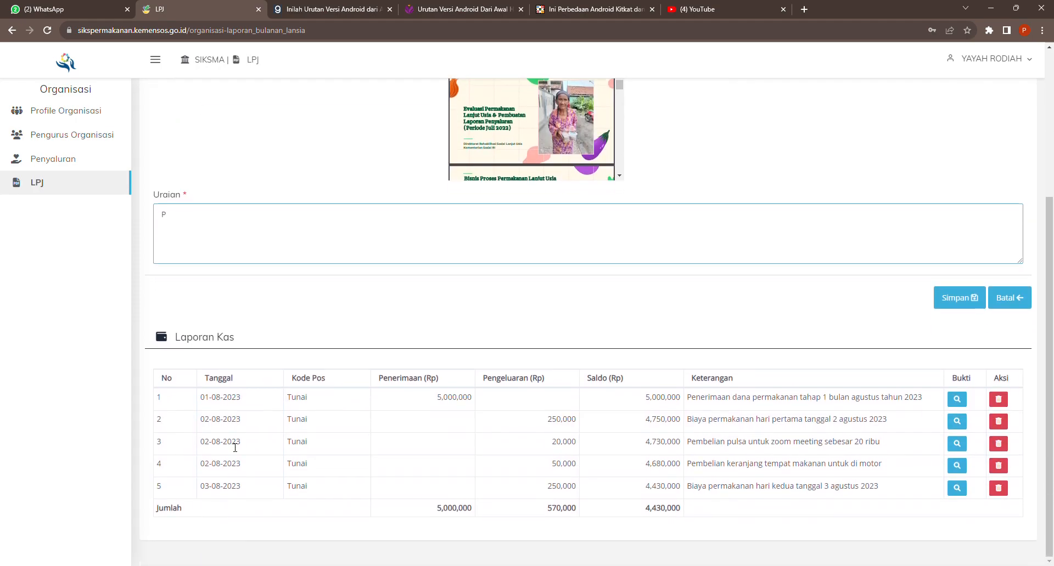
{"action": "key", "text": "BackSpace"}
{"action": "type", "text": "Biaya permakanan hgari"}
{"action": "key", "text": "BackSpace"}
{"action": "key", "text": "BackSpace"}
{"action": "key", "text": "BackSpace"}
{"action": "type", "text": "ari ke"}
{"action": "left_click_drag", "start_coordinate": [297, 210], "coordinate": [142, 214]}
{"action": "left_click", "coordinate": [977, 305]}
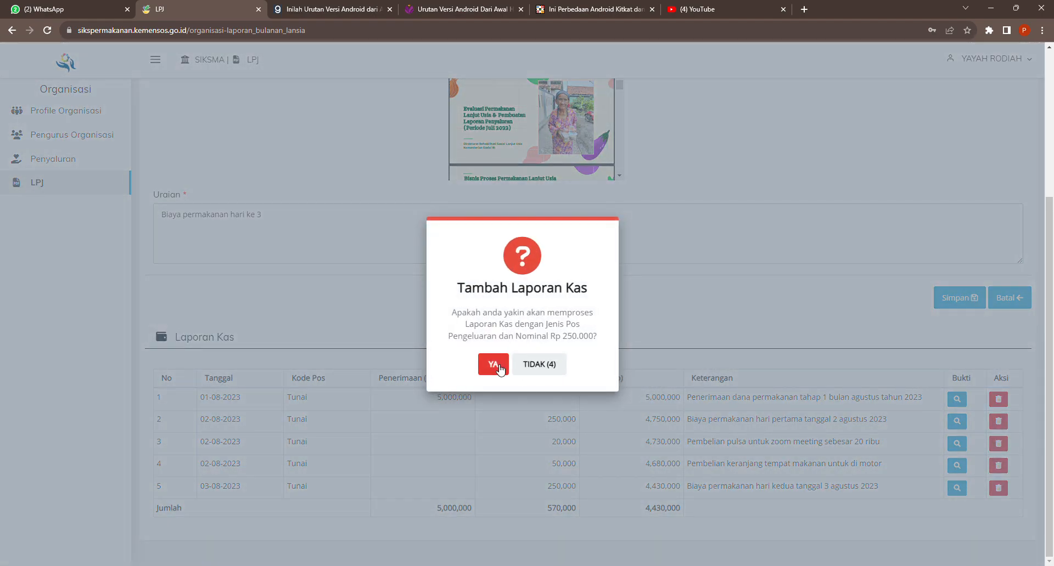
{"action": "left_click", "coordinate": [492, 364]}
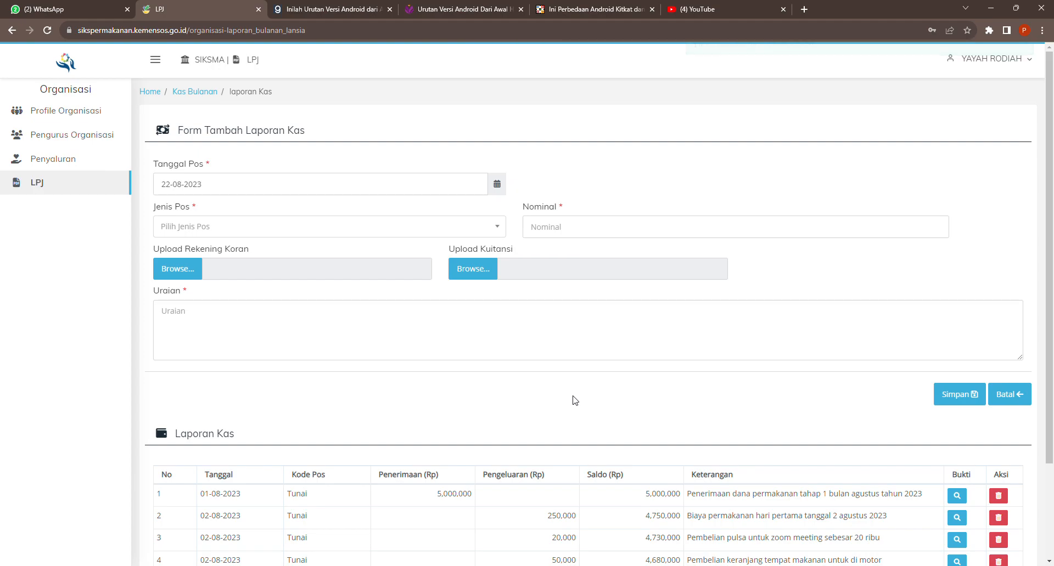
Fill in a Pengeluaran entry dated 05-08-2023 with Nominal 250,000 and 2 PAPARAN PERMAKANAN 4 Agustus 2023.pdf as the Kuitansi.
{"action": "left_click", "coordinate": [207, 184]}
{"action": "scroll", "coordinate": [674, 434], "scroll_direction": "down", "scroll_amount": 1}
{"action": "scroll", "coordinate": [675, 434], "scroll_direction": "down", "scroll_amount": 1}
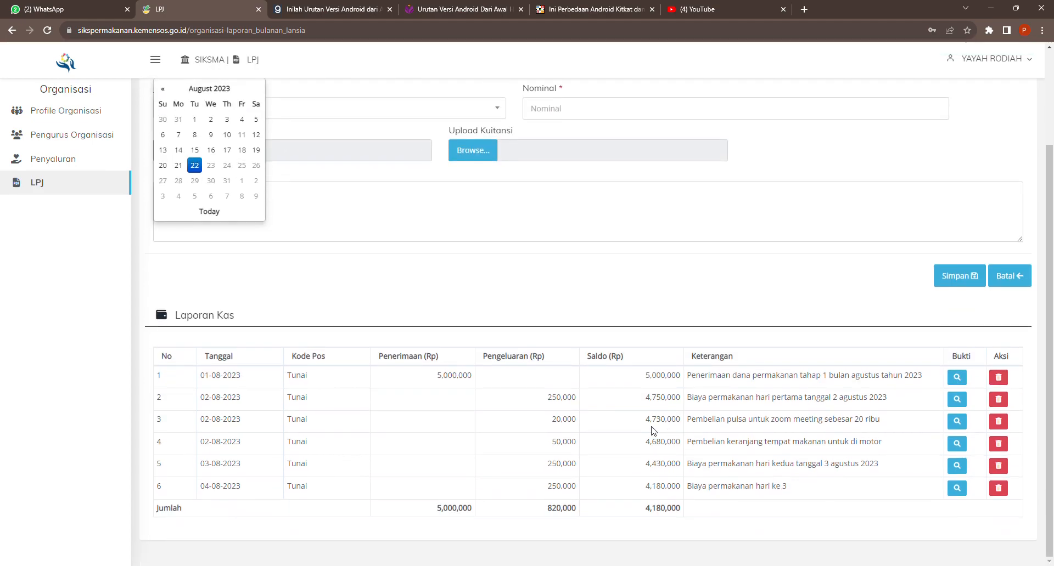
{"action": "scroll", "coordinate": [497, 379], "scroll_direction": "up", "scroll_amount": 2}
{"action": "left_click", "coordinate": [256, 237]}
{"action": "left_click", "coordinate": [226, 225]}
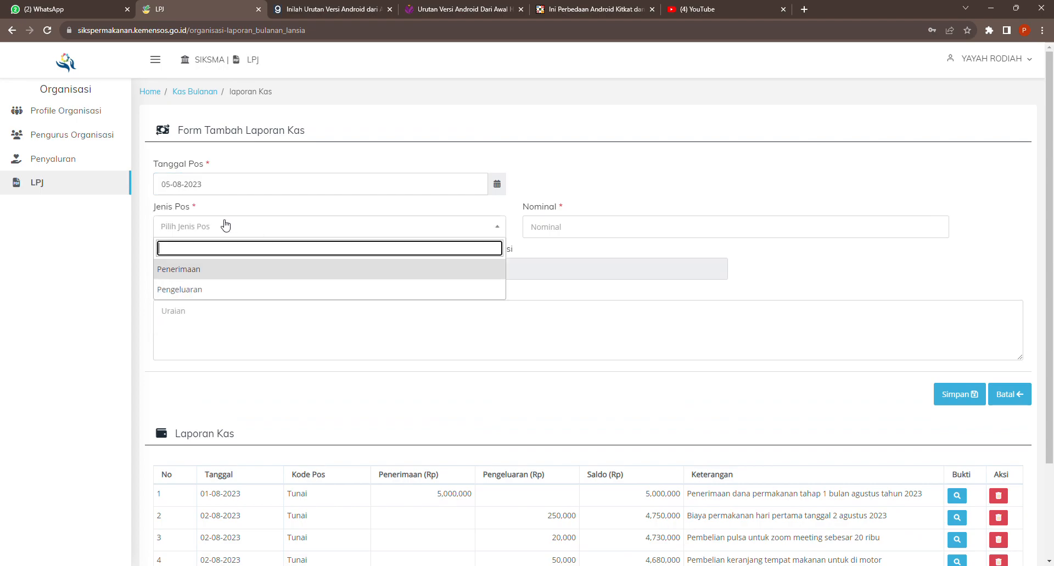
{"action": "left_click", "coordinate": [234, 287]}
{"action": "left_click", "coordinate": [574, 232]}
{"action": "type", "text": "250,000"}
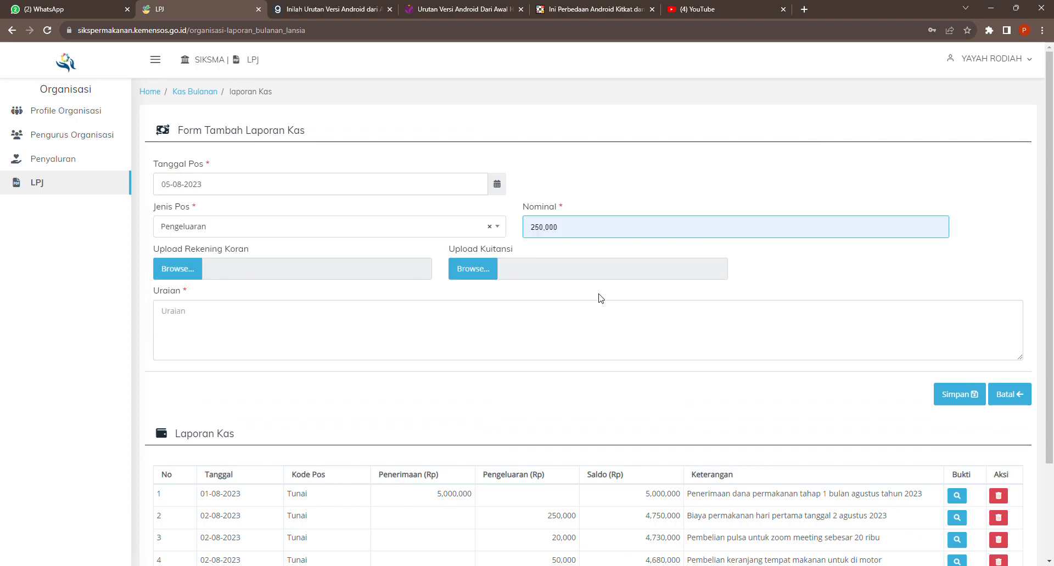
{"action": "left_click", "coordinate": [476, 278]}
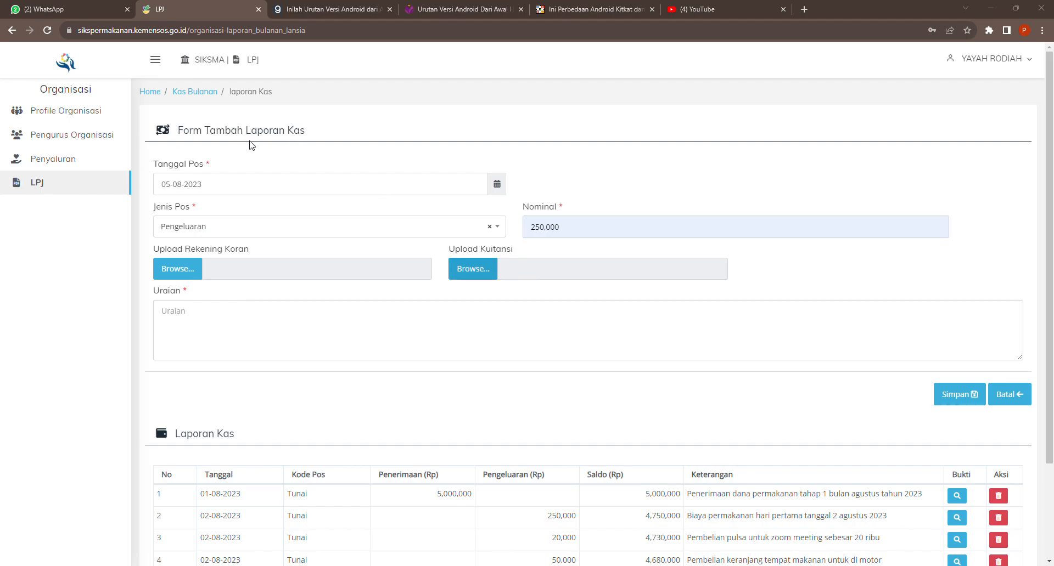
{"action": "left_click", "coordinate": [417, 282]}
Enter "Biaya permakanan hari ke 4" as the Uraian and save the expense entry.
{"action": "left_click", "coordinate": [213, 436]}
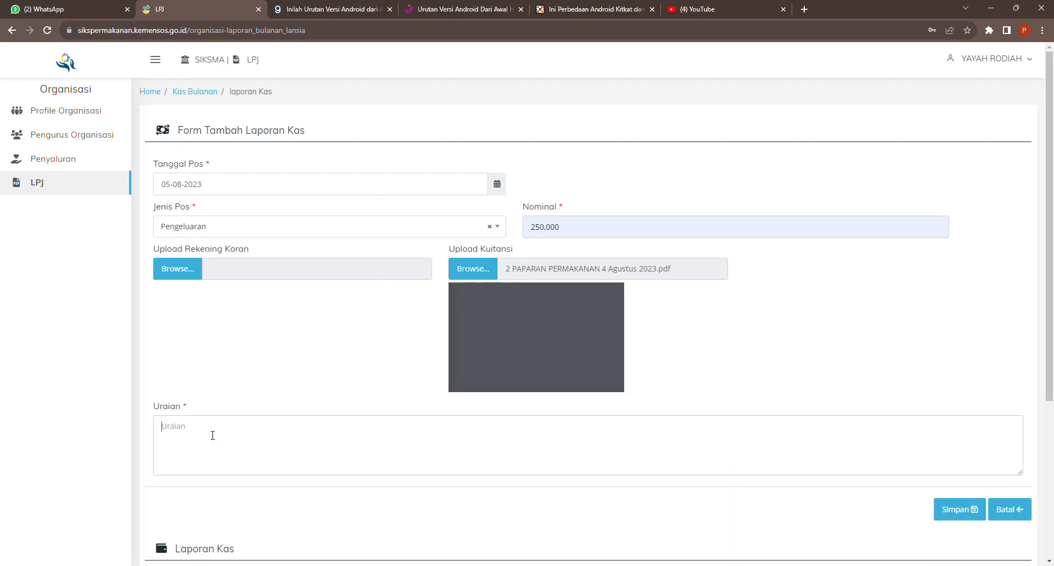
{"action": "type", "text": "Biaya permakanan hari ke "}
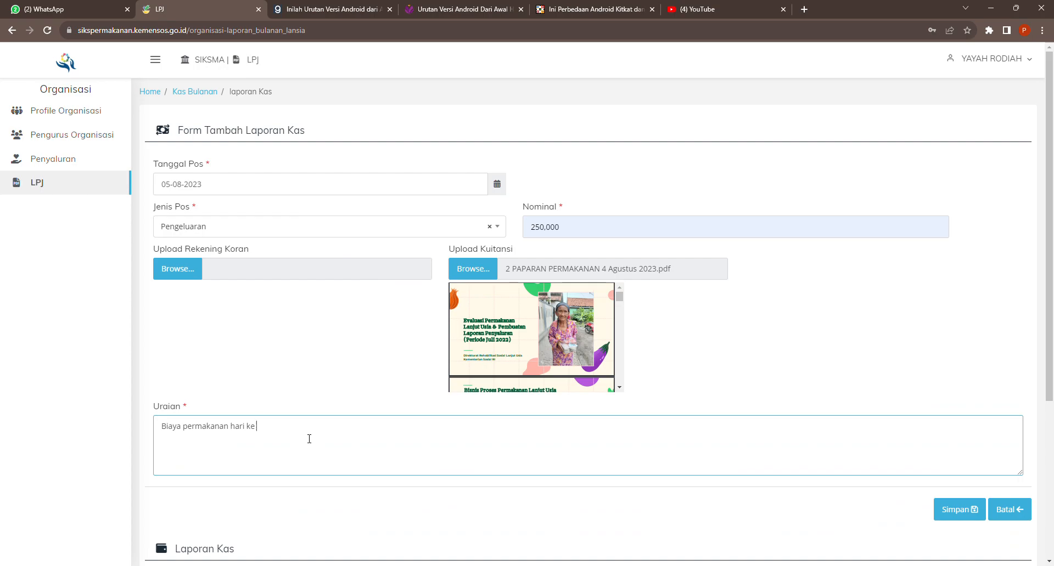
{"action": "type", "text": "34"}
{"action": "scroll", "coordinate": [752, 464], "scroll_direction": "down", "scroll_amount": 4}
{"action": "left_click", "coordinate": [955, 280]}
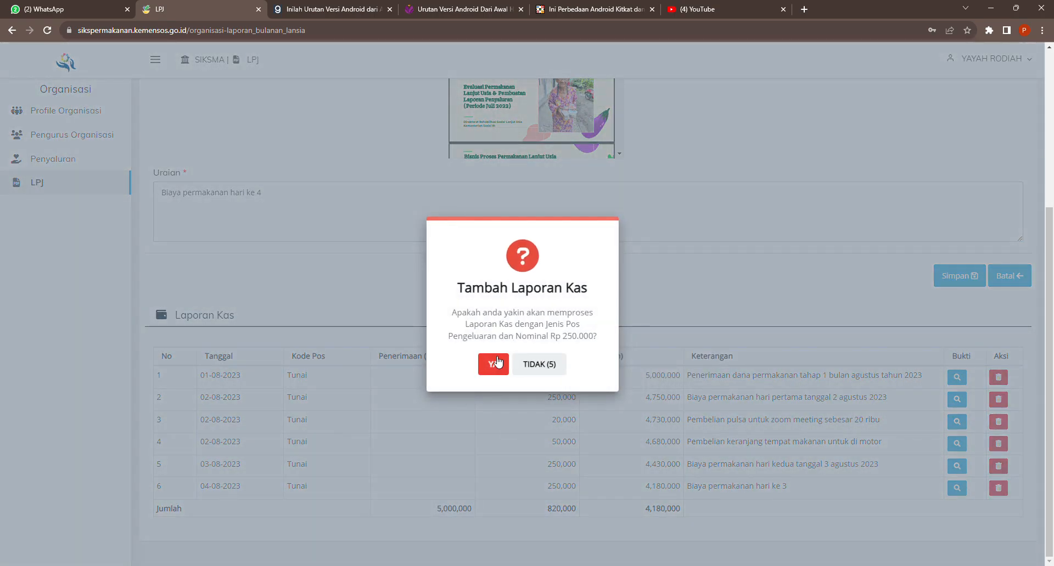
{"action": "left_click", "coordinate": [500, 373]}
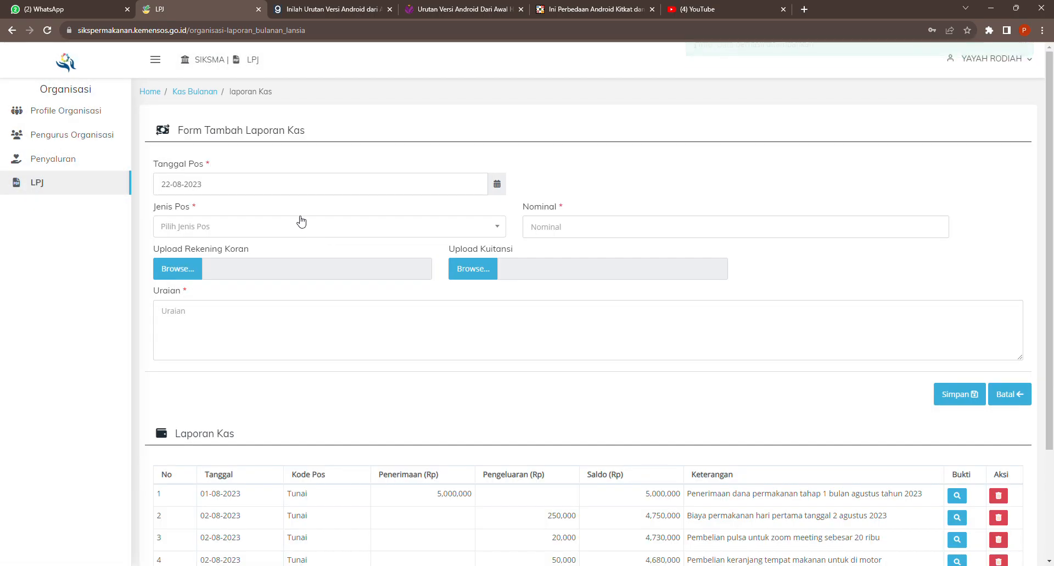
Fill in a Pengeluaran entry dated 06-08-2023 with Nominal 250,000 and 2 PAPARAN PERMAKANAN 4 Agustus 2023.pdf as the Kuitansi.
{"action": "left_click", "coordinate": [261, 181]}
{"action": "scroll", "coordinate": [811, 463], "scroll_direction": "down", "scroll_amount": 3}
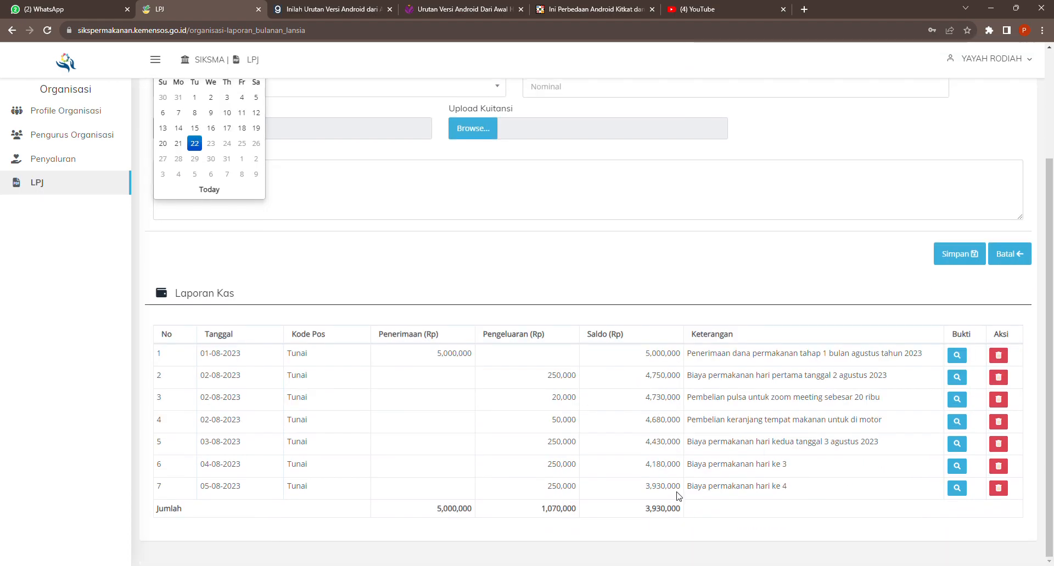
{"action": "scroll", "coordinate": [305, 433], "scroll_direction": "up", "scroll_amount": 3}
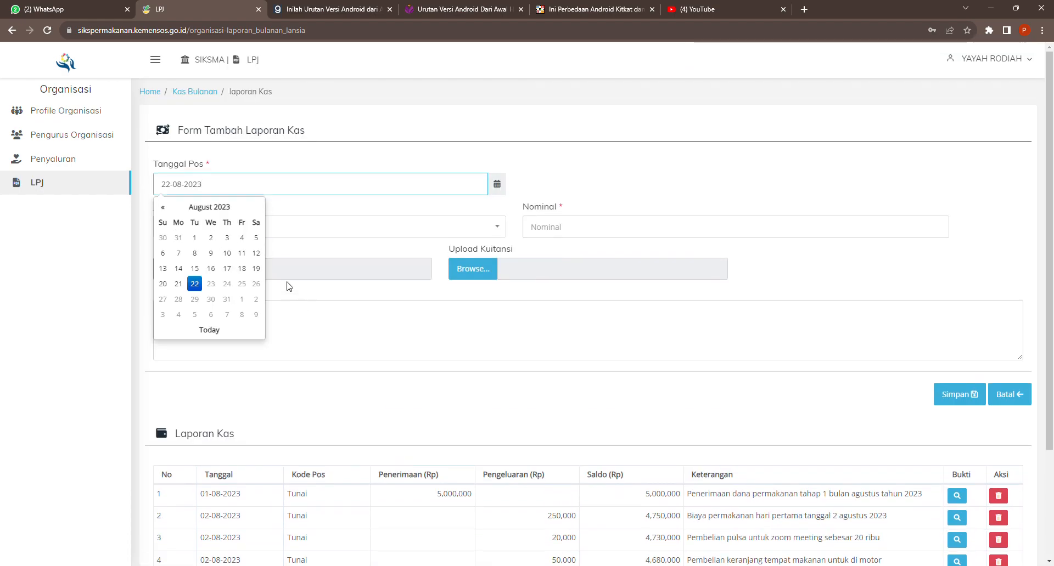
{"action": "left_click", "coordinate": [162, 253]}
{"action": "left_click", "coordinate": [205, 226]}
{"action": "left_click", "coordinate": [211, 286]}
{"action": "left_click", "coordinate": [567, 228]}
{"action": "type", "text": "2500000"}
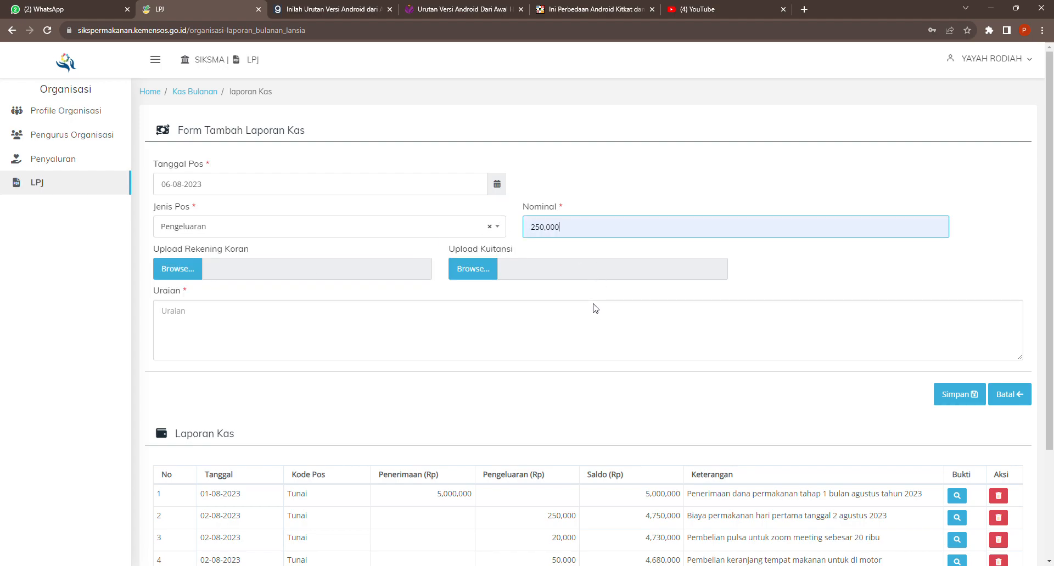
{"action": "left_click", "coordinate": [476, 277]}
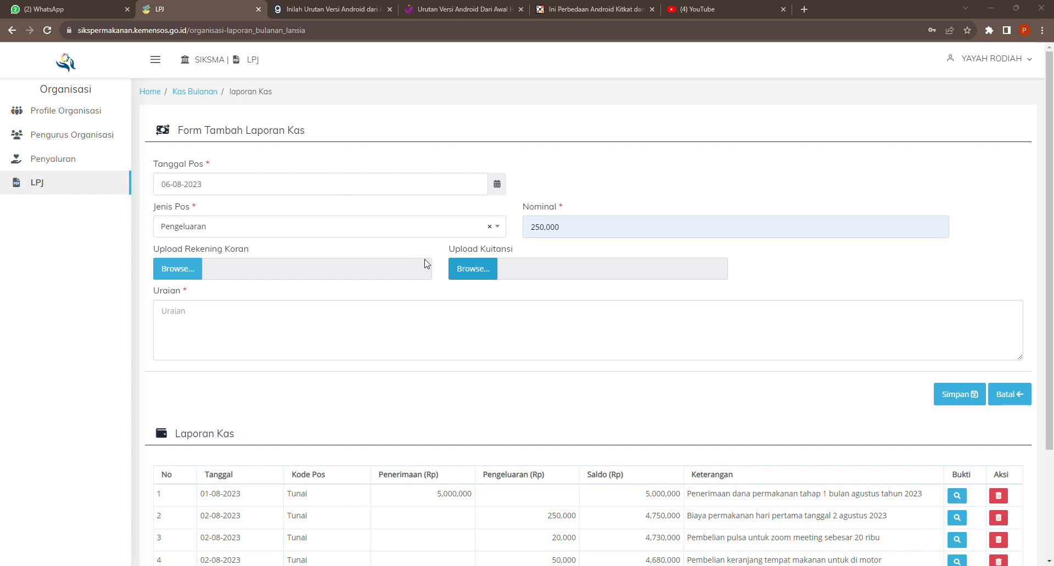
Enter "Biaya permakanan hari ke 5" as the Uraian and save the expense entry.
{"action": "scroll", "coordinate": [367, 329], "scroll_direction": "down", "scroll_amount": 2}
{"action": "left_click", "coordinate": [213, 328]}
{"action": "type", "text": "Biaya permakanan hari ke 3"}
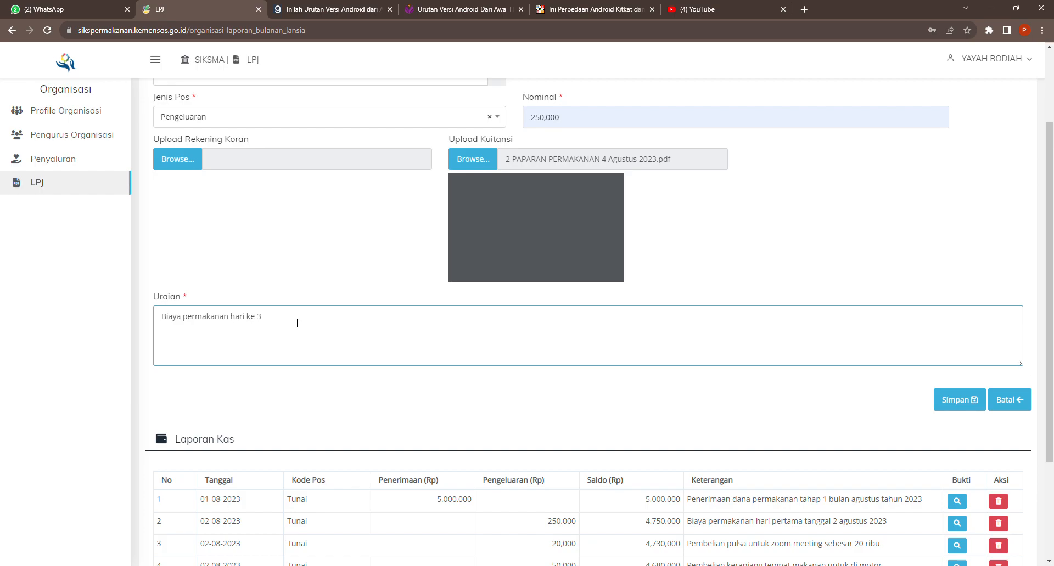
{"action": "key", "text": "BackSpace"}
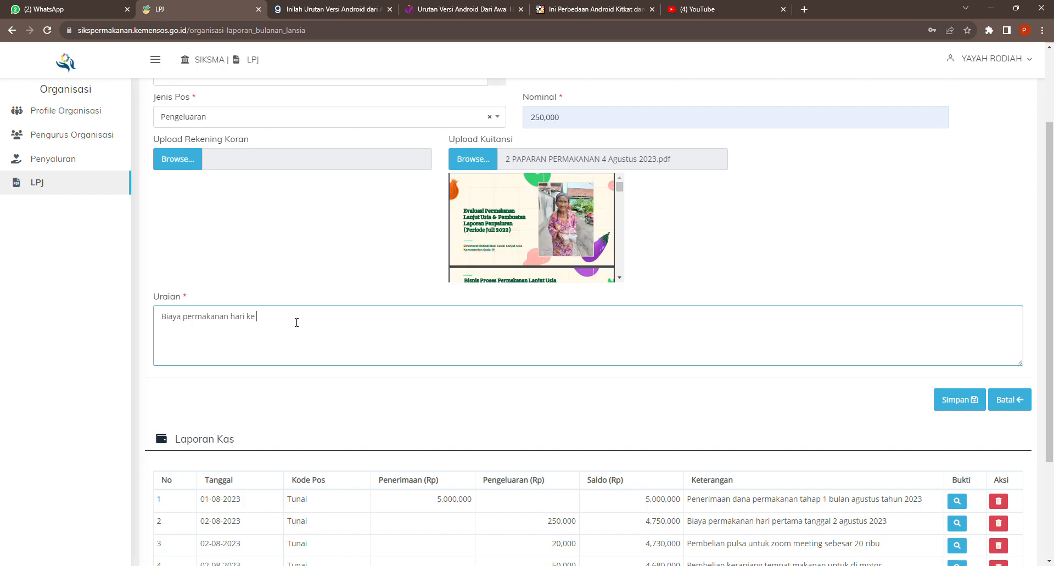
{"action": "scroll", "coordinate": [494, 384], "scroll_direction": "down", "scroll_amount": 3}
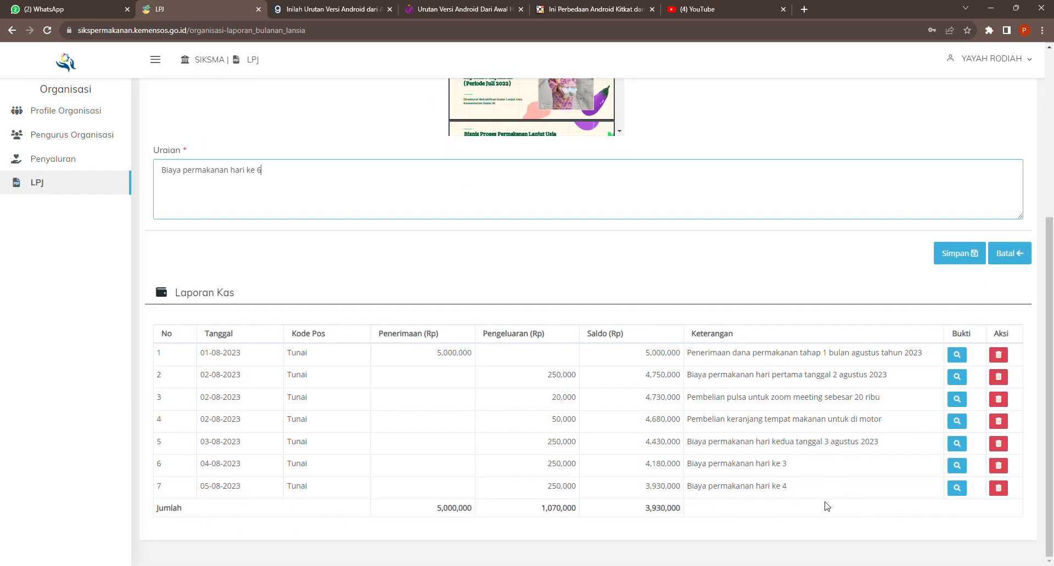
{"action": "scroll", "coordinate": [807, 412], "scroll_direction": "up", "scroll_amount": 1}
{"action": "type", "text": "5"}
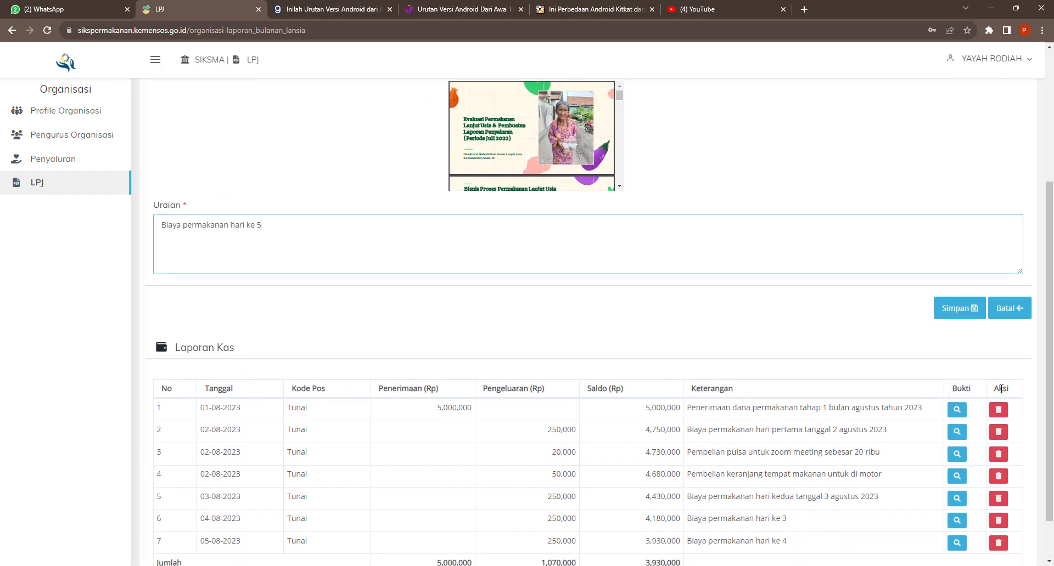
{"action": "left_click", "coordinate": [960, 310]}
{"action": "left_click", "coordinate": [493, 364]}
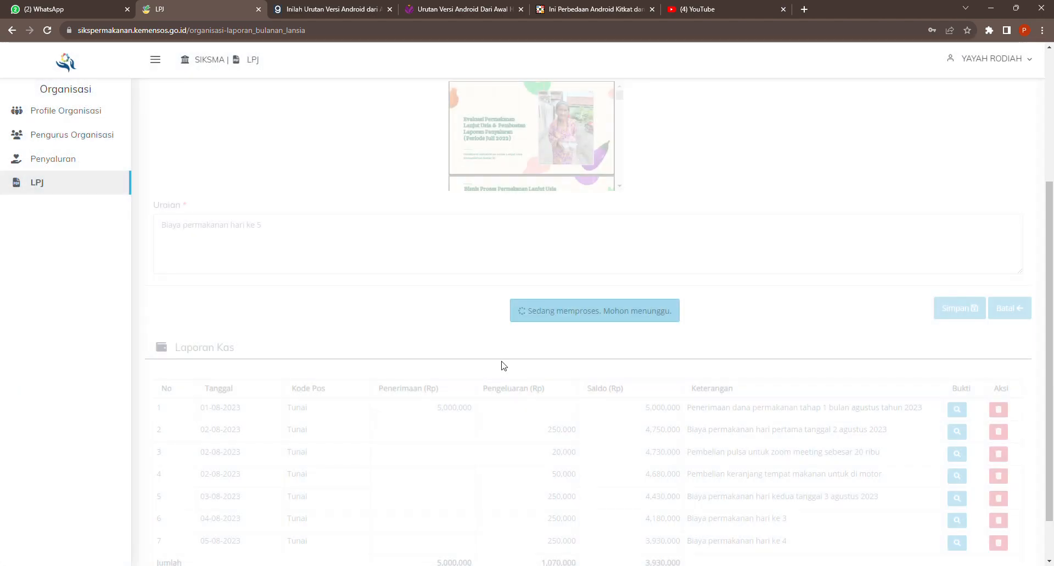
{"action": "scroll", "coordinate": [560, 355], "scroll_direction": "down", "scroll_amount": 1}
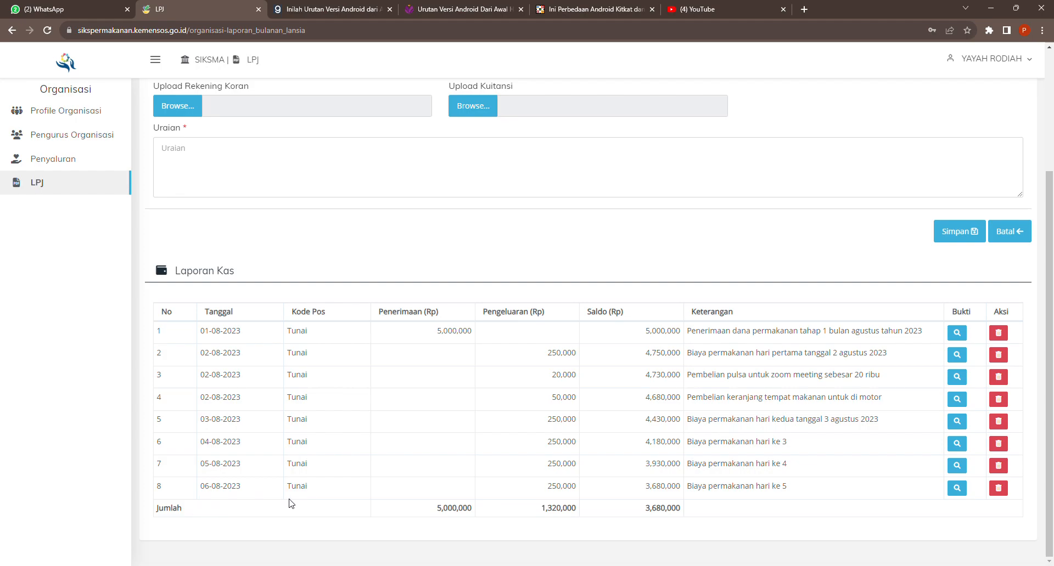
Fill in a Penerimaan entry dated 07-08-2023 with Nominal 5,000,000 and attach the permakanan presentation PDF as the Rekening Koran.
{"action": "scroll", "coordinate": [328, 490], "scroll_direction": "up", "scroll_amount": 3}
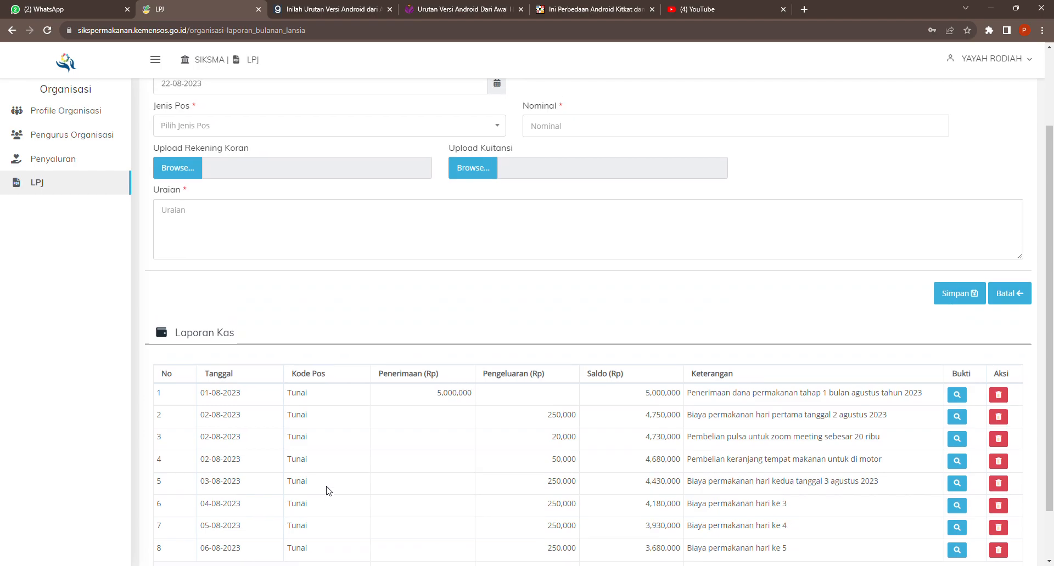
{"action": "left_click", "coordinate": [206, 193]}
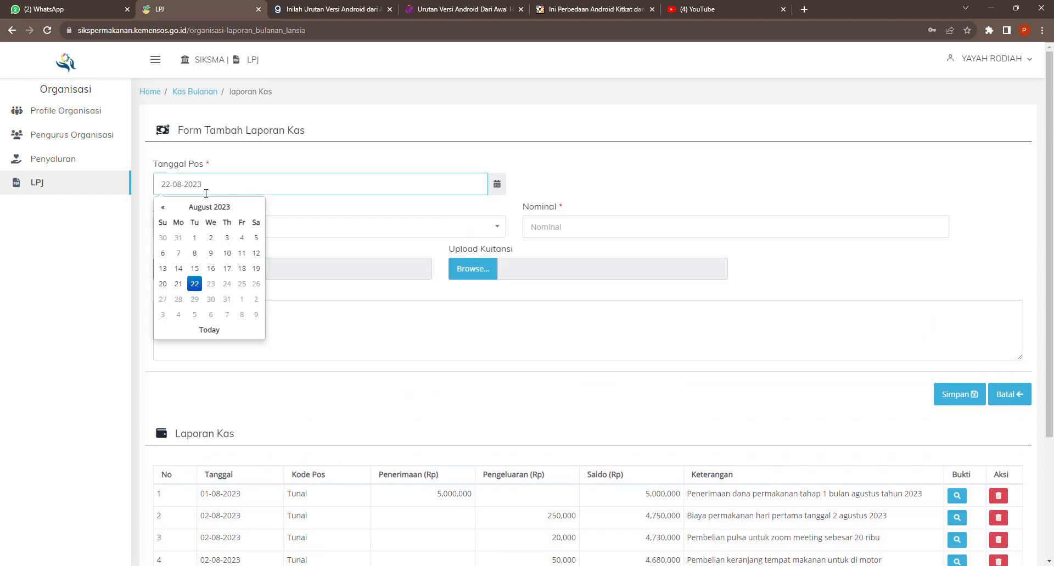
{"action": "left_click", "coordinate": [178, 253]}
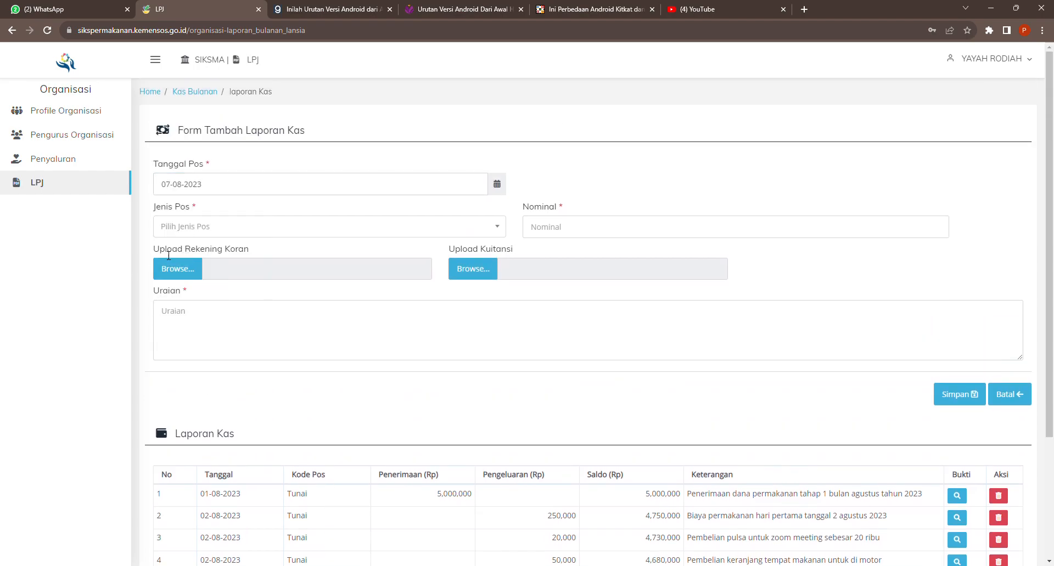
{"action": "left_click", "coordinate": [218, 235]}
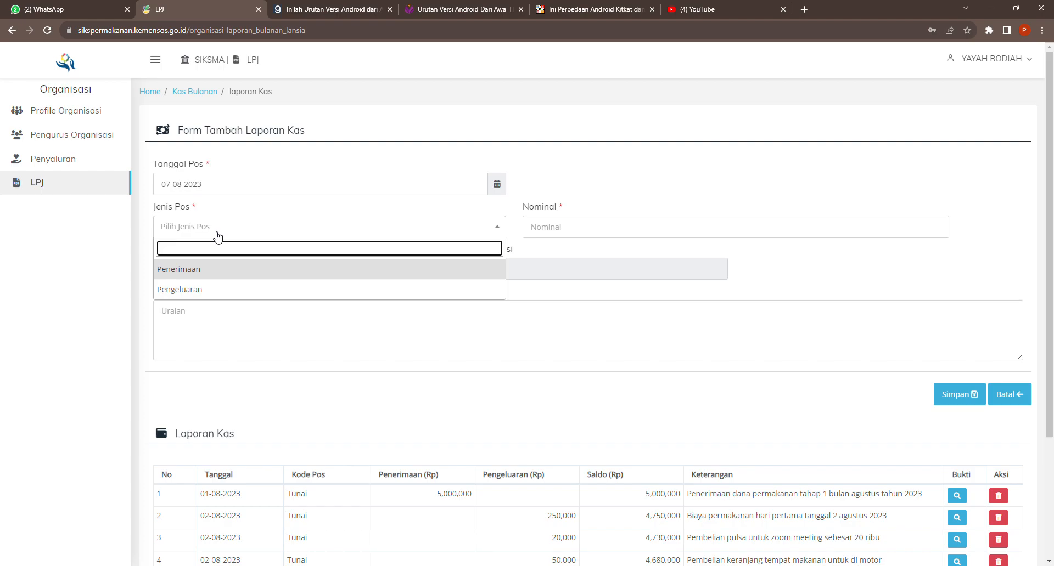
{"action": "left_click", "coordinate": [220, 275]}
{"action": "left_click", "coordinate": [569, 235]}
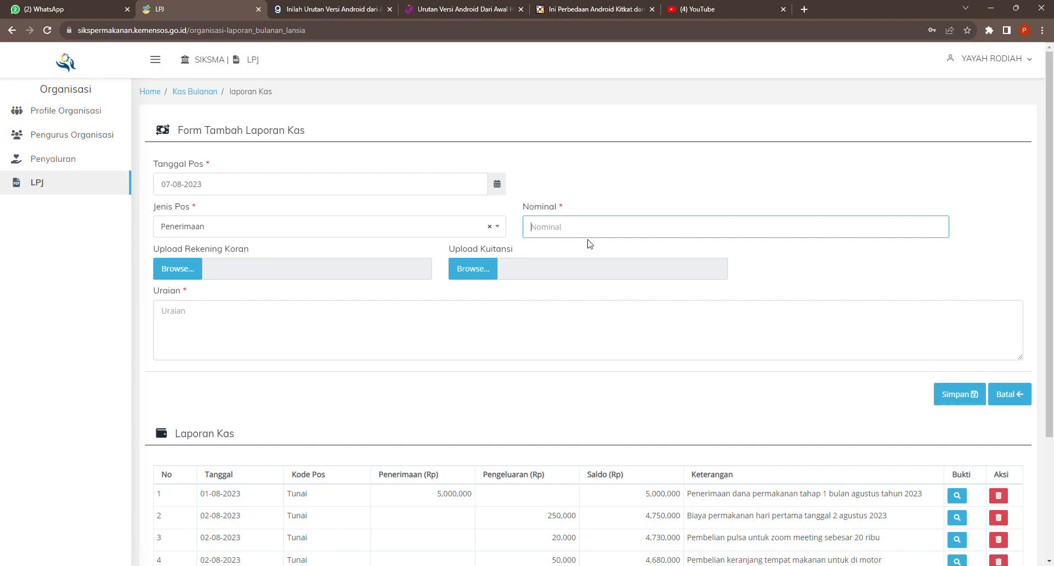
{"action": "type", "text": "5000000"}
{"action": "left_click", "coordinate": [182, 274]}
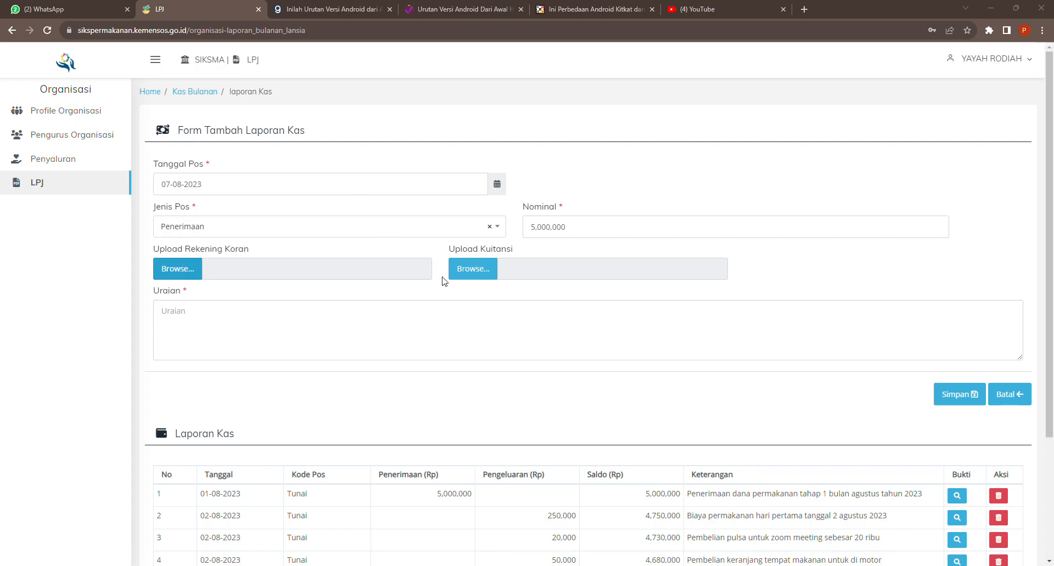
Enter "Penerimaan dana permakanan tahap 2 bulan agustus tahun 2023" as the Uraian and save the receipt entry.
{"action": "scroll", "coordinate": [443, 358], "scroll_direction": "down", "scroll_amount": 2}
{"action": "left_click", "coordinate": [258, 337]}
{"action": "scroll", "coordinate": [310, 354], "scroll_direction": "down", "scroll_amount": 2}
{"action": "type", "text": "Penerimaan"}
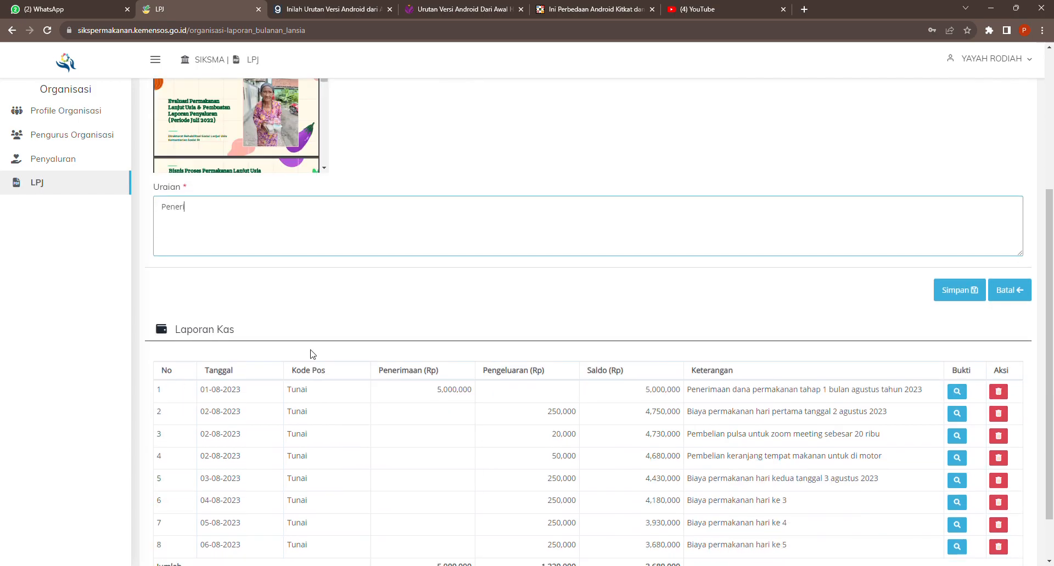
{"action": "type", "text": " dana permakanan tahap 2"}
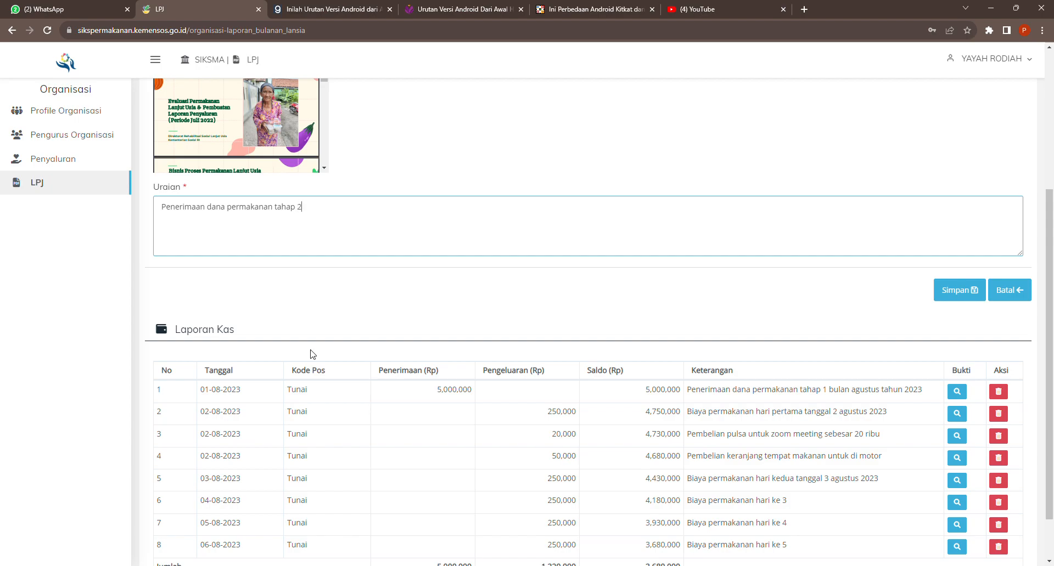
{"action": "type", "text": " bulan agustus tahun 2023"}
{"action": "left_click_drag", "start_coordinate": [411, 217], "coordinate": [164, 221]}
{"action": "left_click", "coordinate": [410, 213]}
{"action": "left_click_drag", "start_coordinate": [410, 213], "coordinate": [142, 216]}
{"action": "left_click", "coordinate": [454, 216]}
{"action": "left_click", "coordinate": [957, 290]}
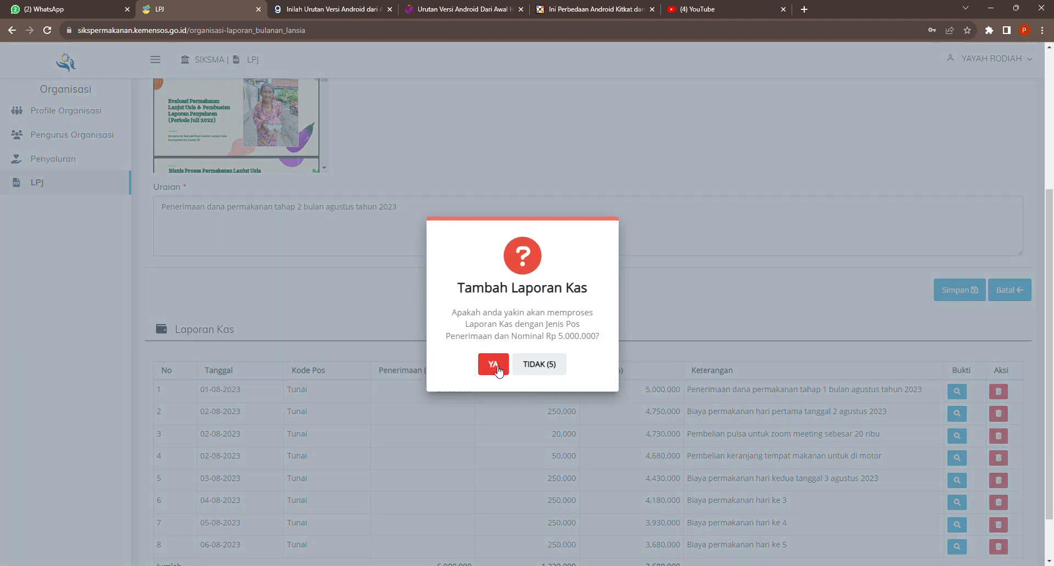
{"action": "left_click", "coordinate": [493, 365]}
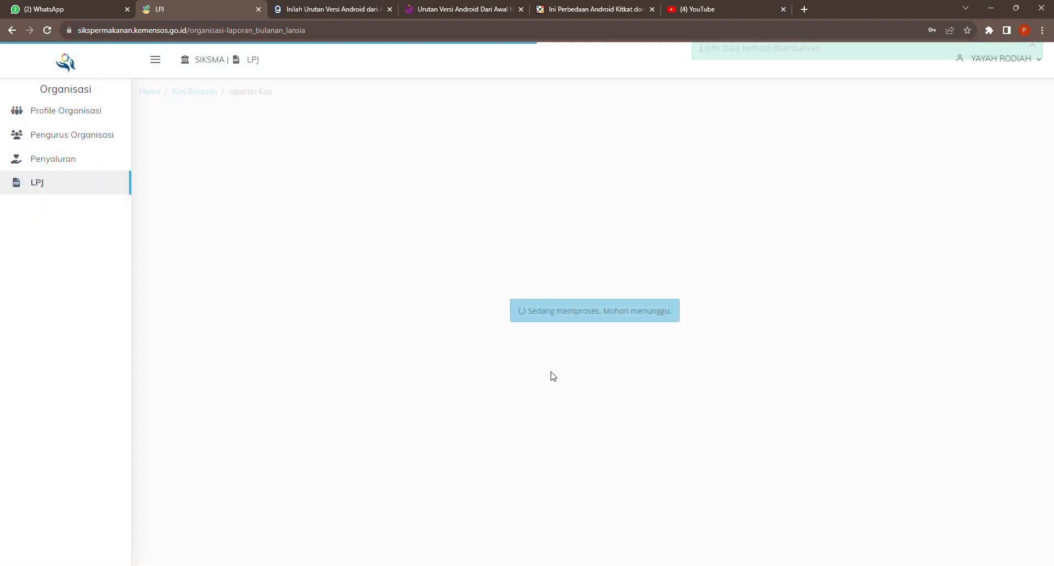
Review the Laporan Kas table, checking the second receipt against the running balance before and after it.
{"action": "scroll", "coordinate": [553, 376], "scroll_direction": "down", "scroll_amount": 3}
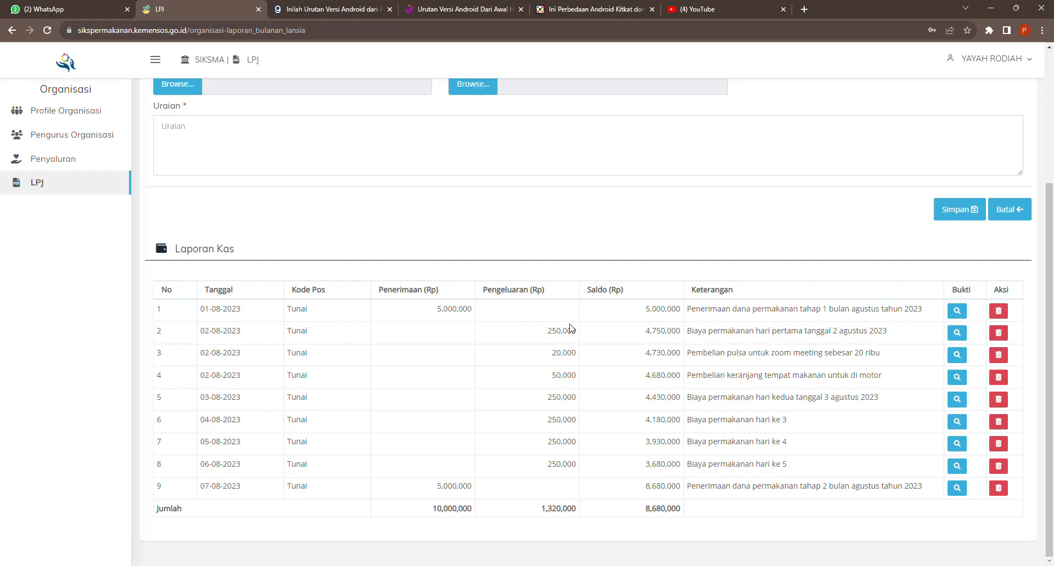
{"action": "left_click_drag", "start_coordinate": [646, 467], "coordinate": [681, 470]}
{"action": "left_click_drag", "start_coordinate": [472, 487], "coordinate": [437, 488]}
{"action": "left_click", "coordinate": [603, 502]}
{"action": "left_click_drag", "start_coordinate": [640, 486], "coordinate": [683, 490]}
{"action": "left_click", "coordinate": [686, 497]}
{"action": "scroll", "coordinate": [758, 409], "scroll_direction": "up", "scroll_amount": 3}
{"action": "scroll", "coordinate": [765, 412], "scroll_direction": "down", "scroll_amount": 4}
{"action": "scroll", "coordinate": [693, 398], "scroll_direction": "up", "scroll_amount": 4}
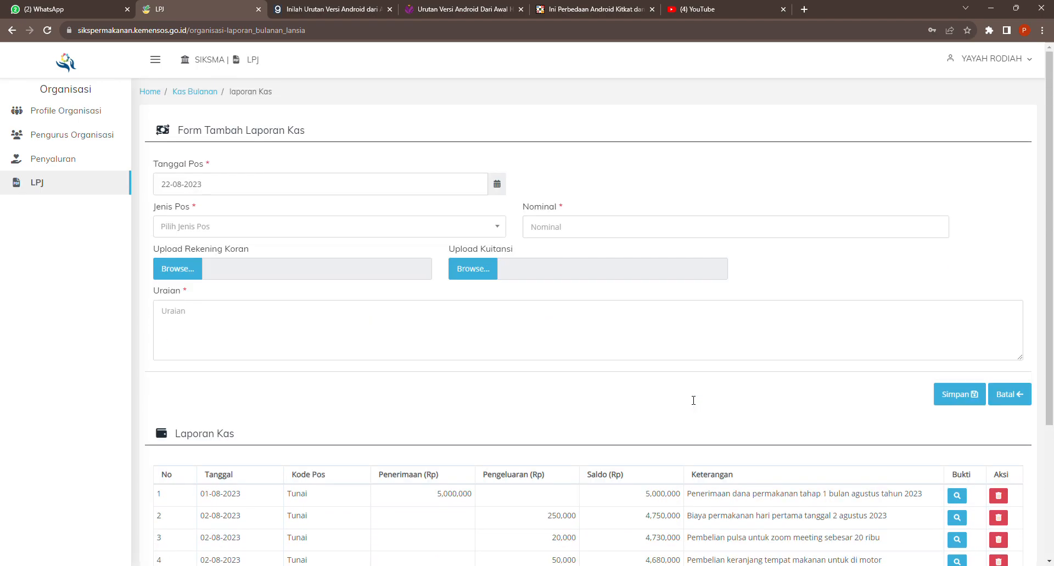
Preview the August 2023 Laporan Bulanan from the Kas Bulanan list, check its daily delivery receipts, and close it without creating the report.
{"action": "left_click", "coordinate": [197, 94]}
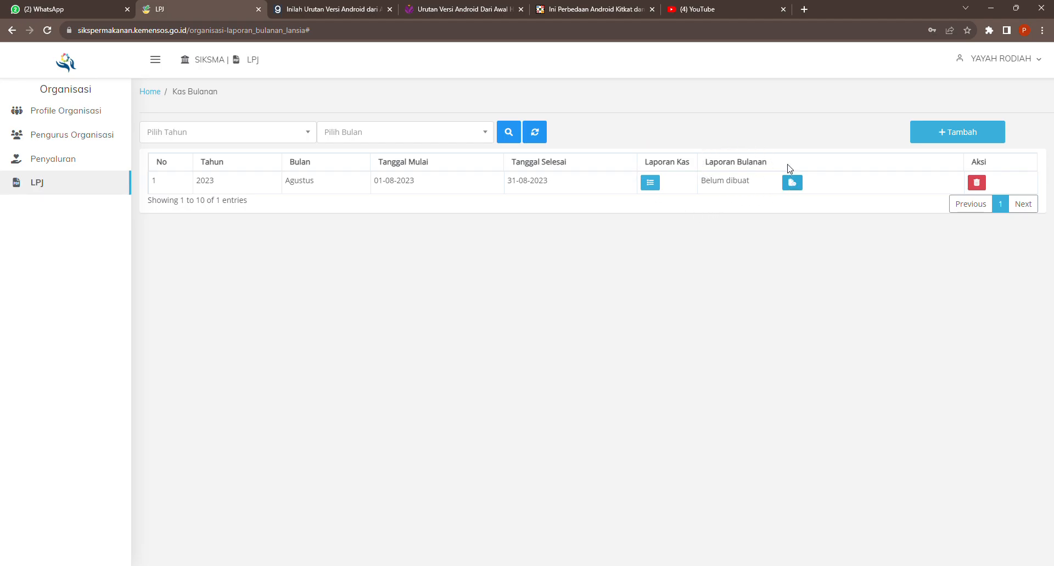
{"action": "left_click_drag", "start_coordinate": [751, 183], "coordinate": [707, 189]}
{"action": "left_click", "coordinate": [792, 183]}
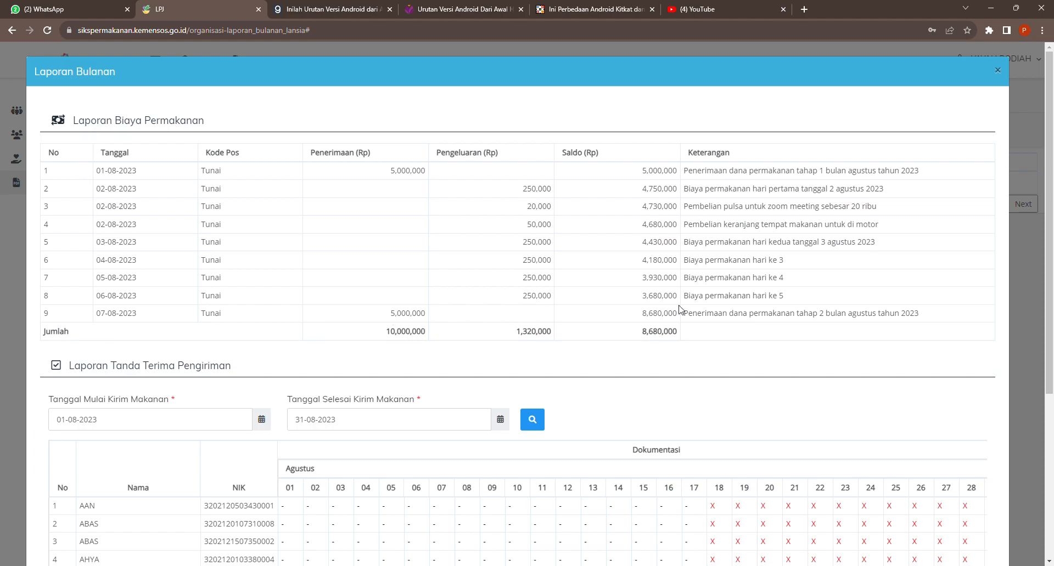
{"action": "scroll", "coordinate": [500, 343], "scroll_direction": "down", "scroll_amount": 5}
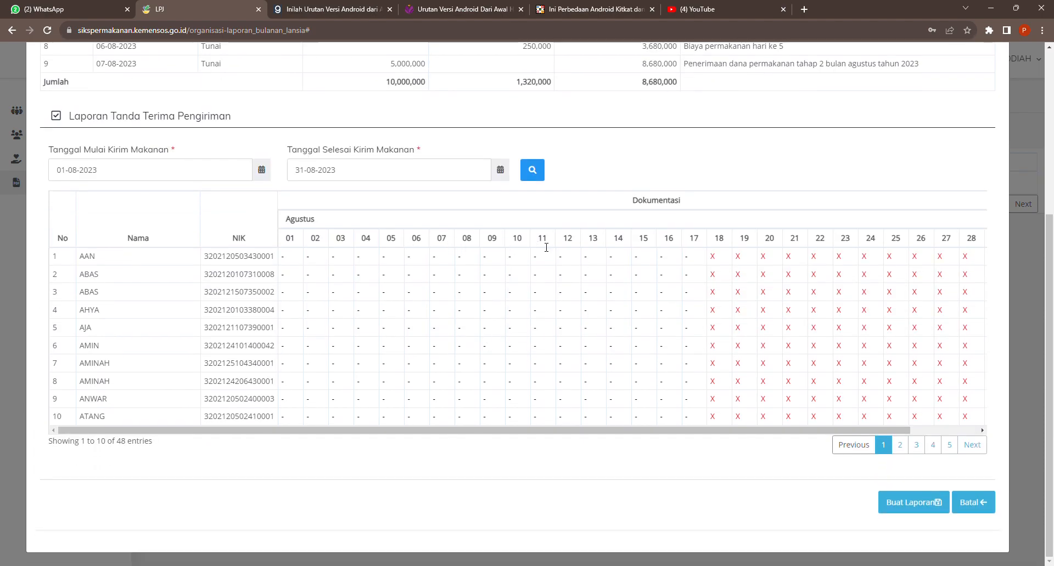
{"action": "left_click_drag", "start_coordinate": [522, 431], "coordinate": [618, 430]}
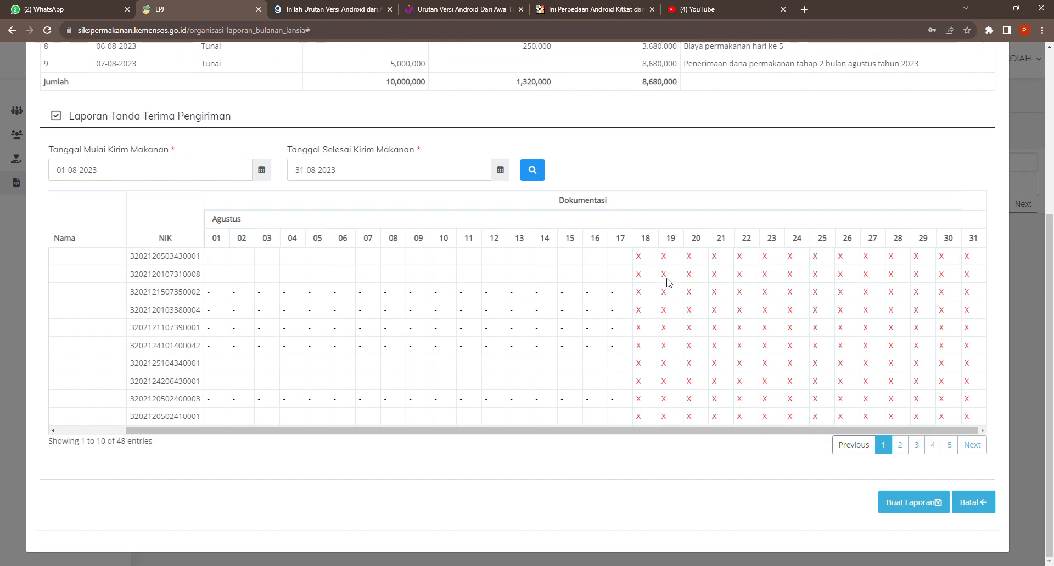
{"action": "left_click", "coordinate": [977, 504]}
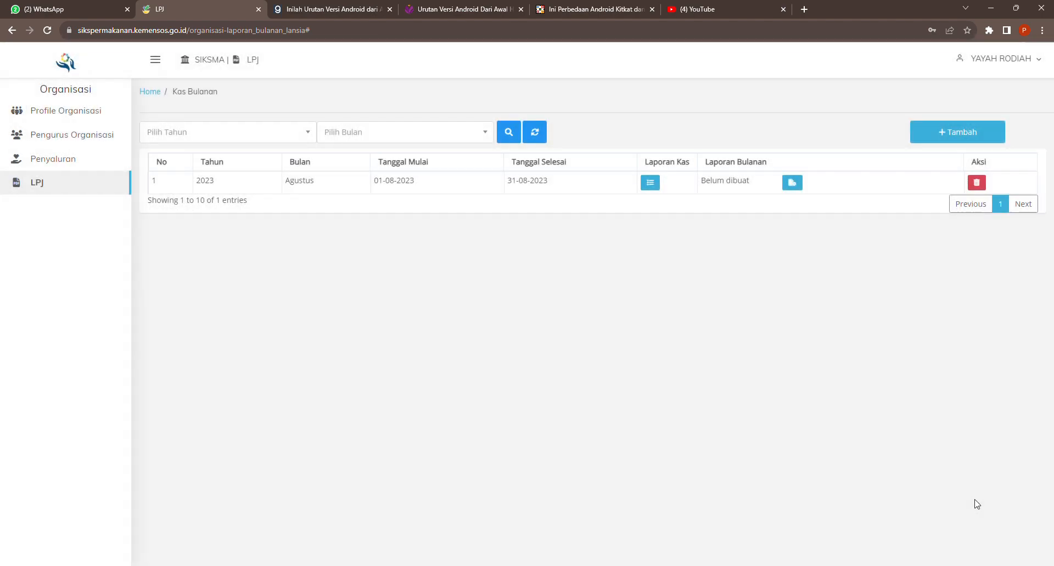
Check the August delivery documentation for each recipient in Penyaluran.
{"action": "left_click", "coordinate": [120, 160]}
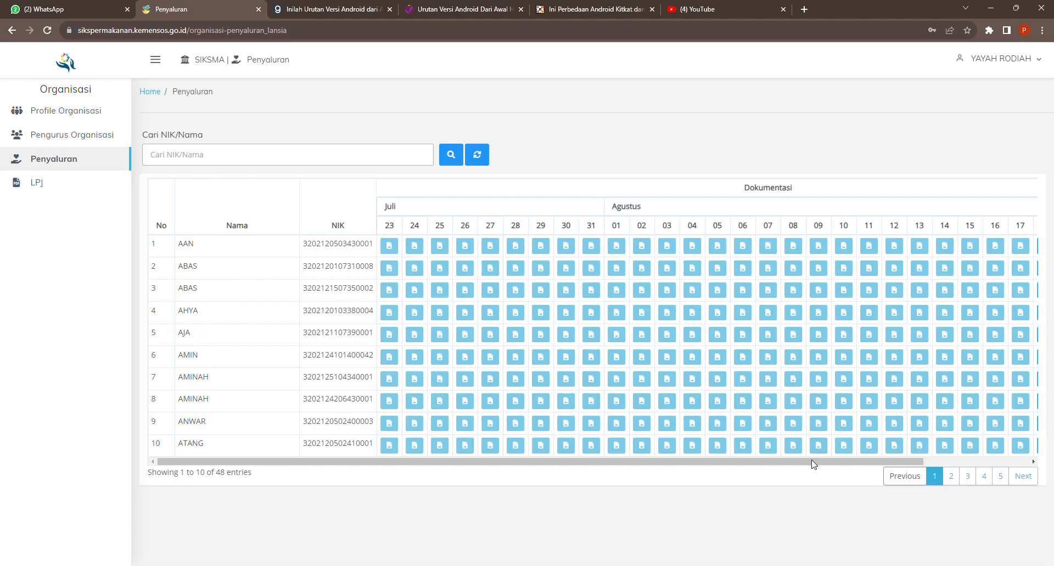
{"action": "left_click_drag", "start_coordinate": [814, 465], "coordinate": [922, 465]}
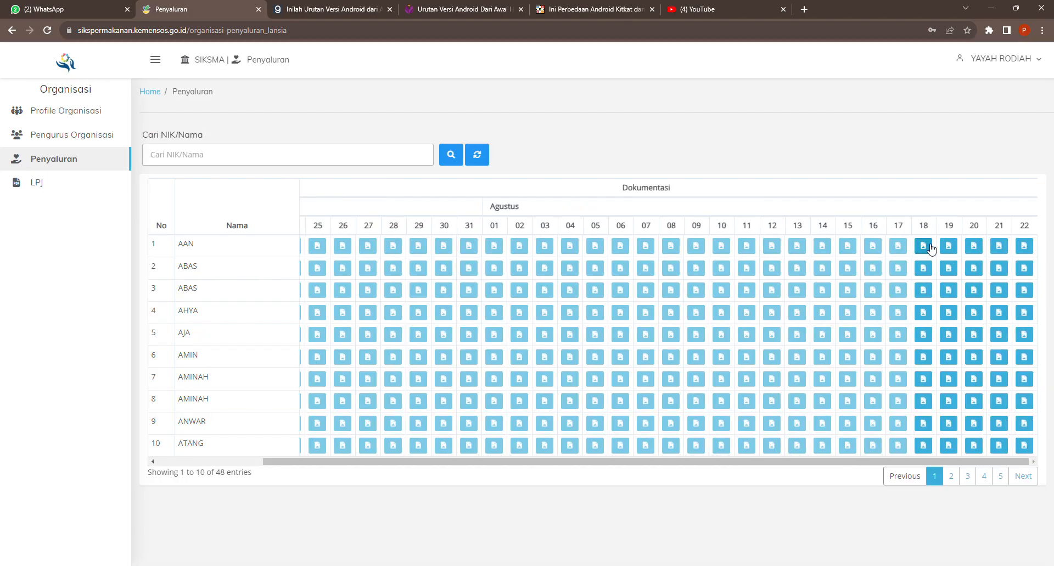
{"action": "left_click_drag", "start_coordinate": [930, 463], "coordinate": [821, 463]}
Return to LPJ, check the August 2023 Laporan Bulanan data, and create the monthly report for 01-08-2023 to 31-08-2023.
{"action": "left_click", "coordinate": [51, 187]}
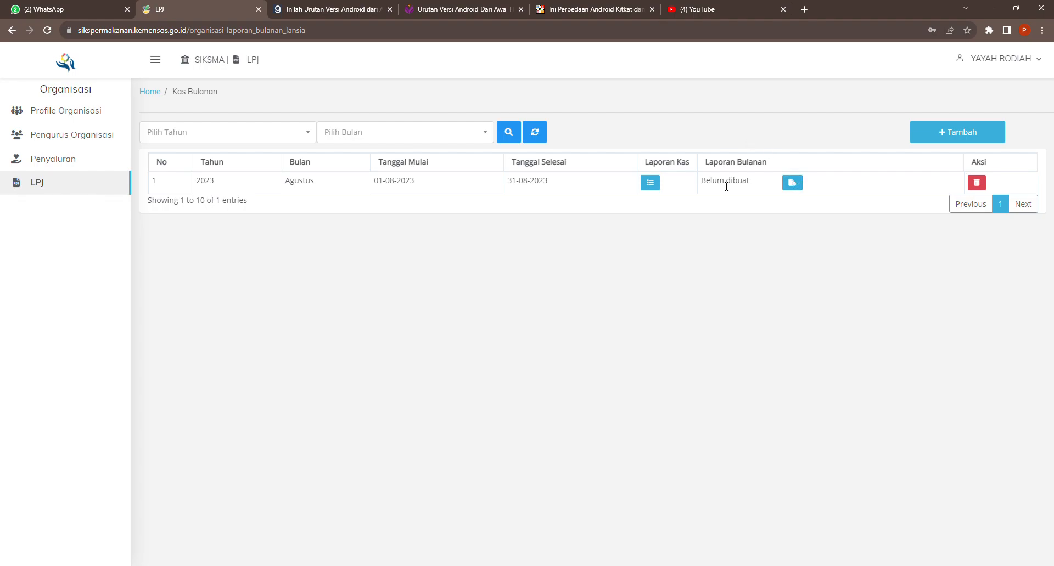
{"action": "left_click", "coordinate": [798, 181]}
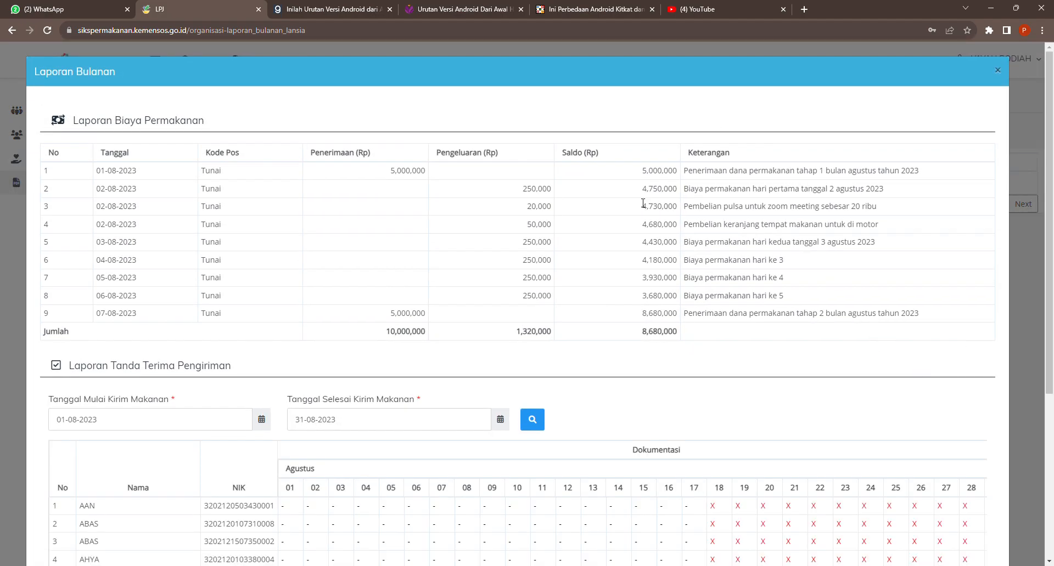
{"action": "scroll", "coordinate": [686, 313], "scroll_direction": "down", "scroll_amount": 5}
{"action": "scroll", "coordinate": [650, 262], "scroll_direction": "up", "scroll_amount": 5}
{"action": "left_click_drag", "start_coordinate": [680, 337], "coordinate": [713, 170]}
{"action": "left_click", "coordinate": [716, 285]}
{"action": "scroll", "coordinate": [615, 351], "scroll_direction": "down", "scroll_amount": 4}
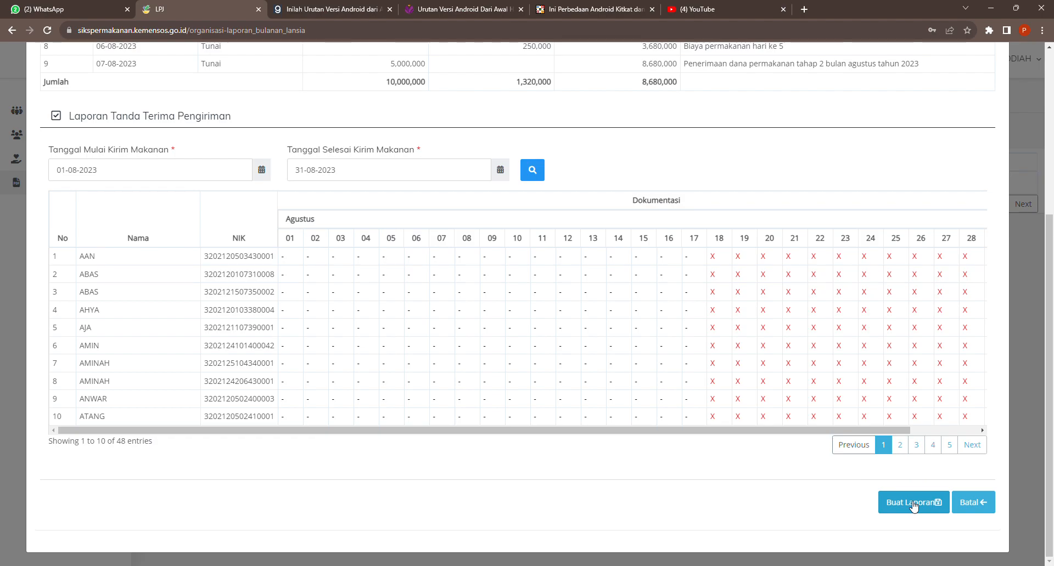
{"action": "left_click", "coordinate": [910, 503]}
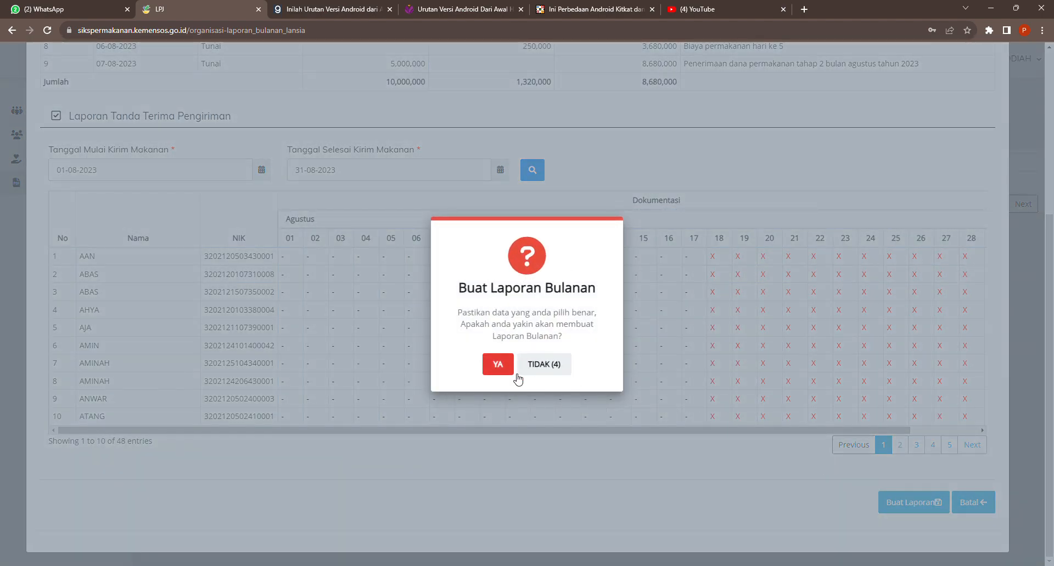
{"action": "left_click", "coordinate": [498, 365]}
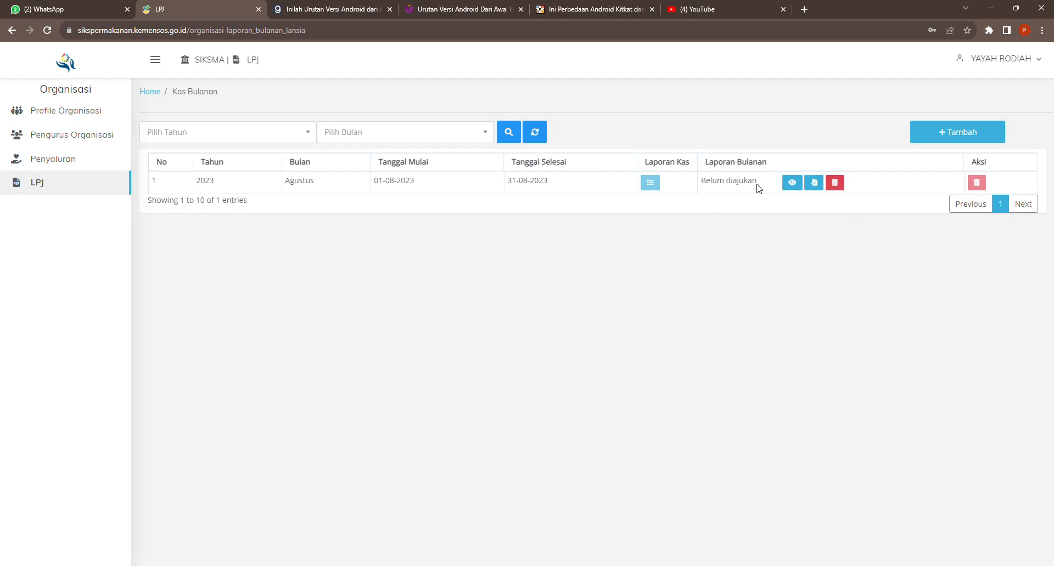
Download the Laporan Pertanggungjawaban from the August monthly report's files and close the download list.
{"action": "left_click_drag", "start_coordinate": [757, 182], "coordinate": [700, 182]}
{"action": "left_click", "coordinate": [792, 184]}
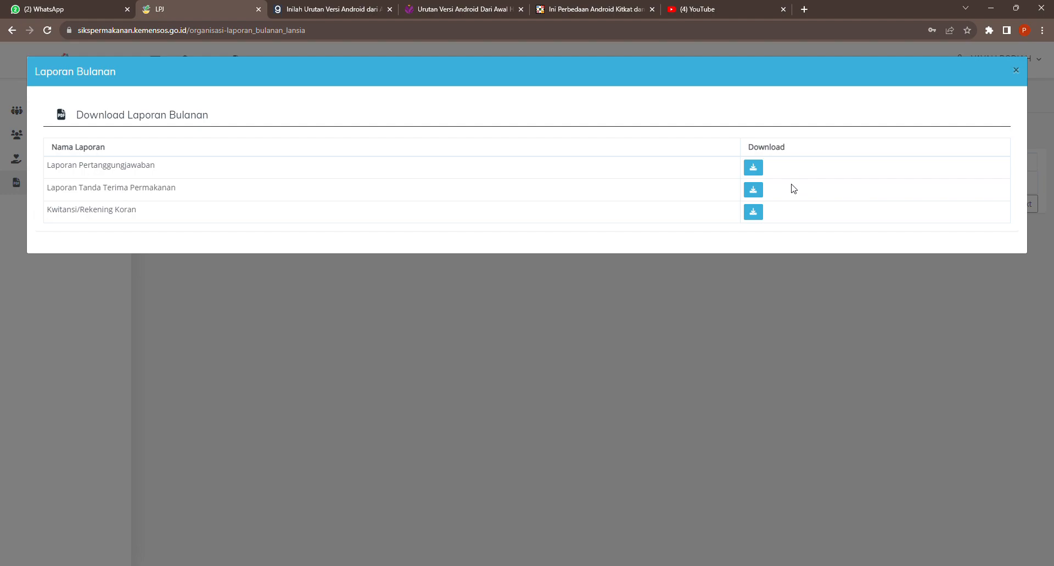
{"action": "left_click", "coordinate": [753, 168]}
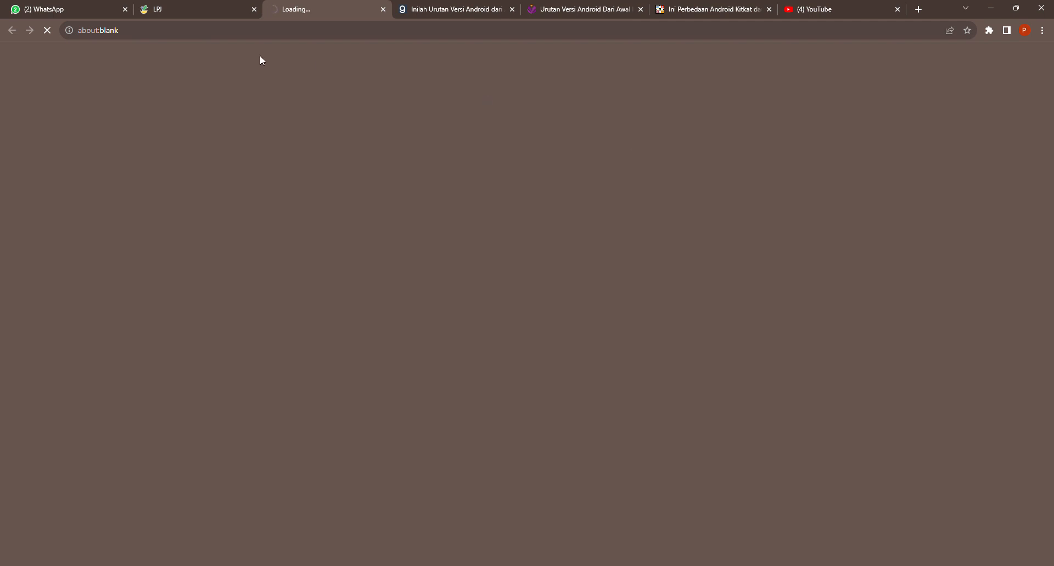
{"action": "left_click", "coordinate": [212, 8]}
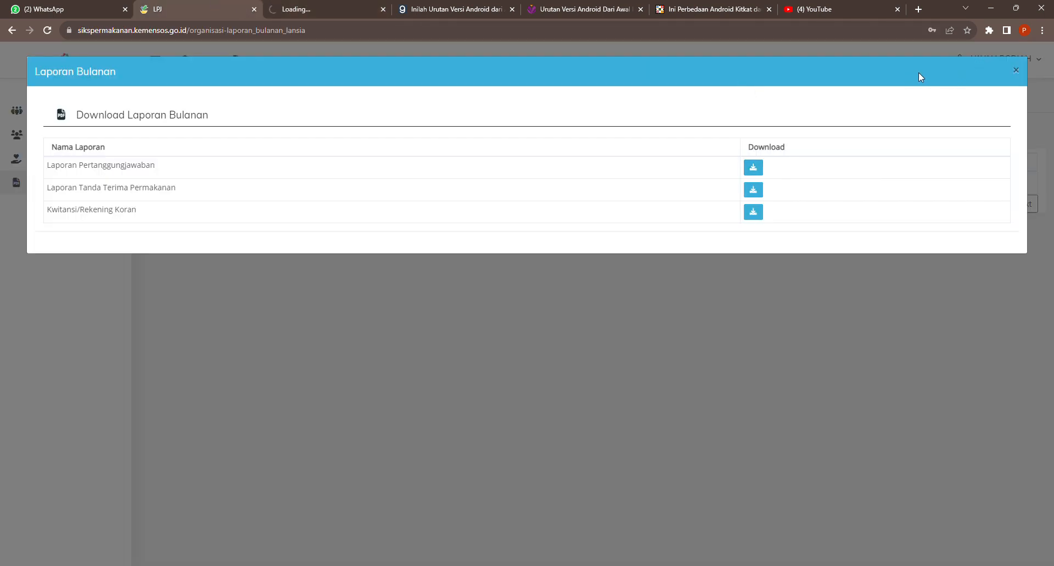
{"action": "left_click", "coordinate": [558, 341]}
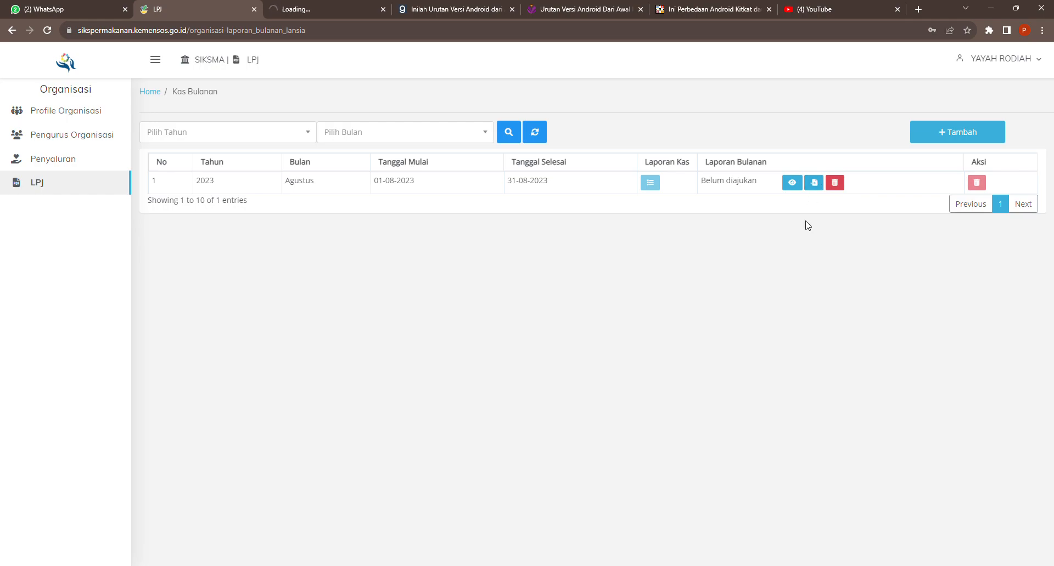
Submit the August 2023 Laporan Bulanan for approval and confirm the submission.
{"action": "left_click", "coordinate": [813, 184]}
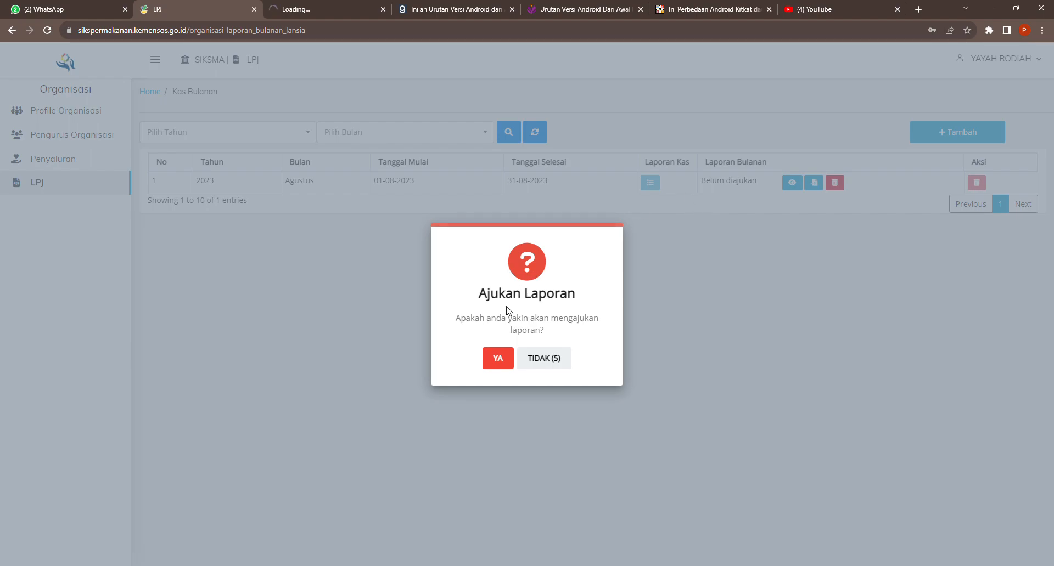
{"action": "left_click", "coordinate": [499, 362]}
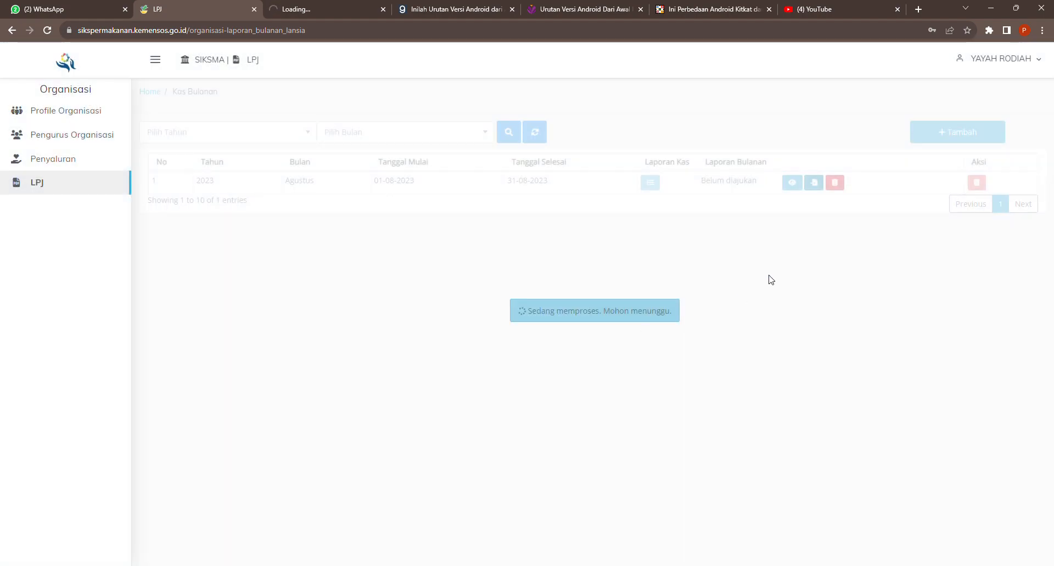